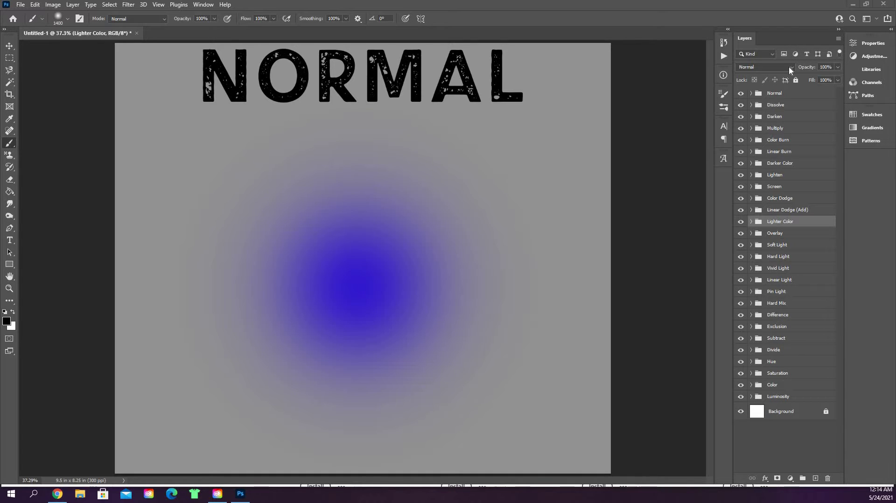
Expand the Normal group and review its text layer's blending mode, keeping it on Normal
left_click(797, 94)
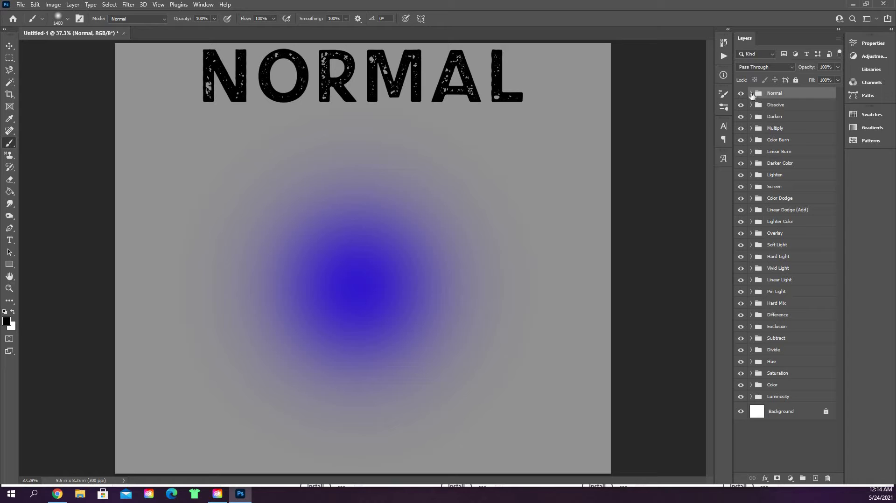
left_click(752, 94)
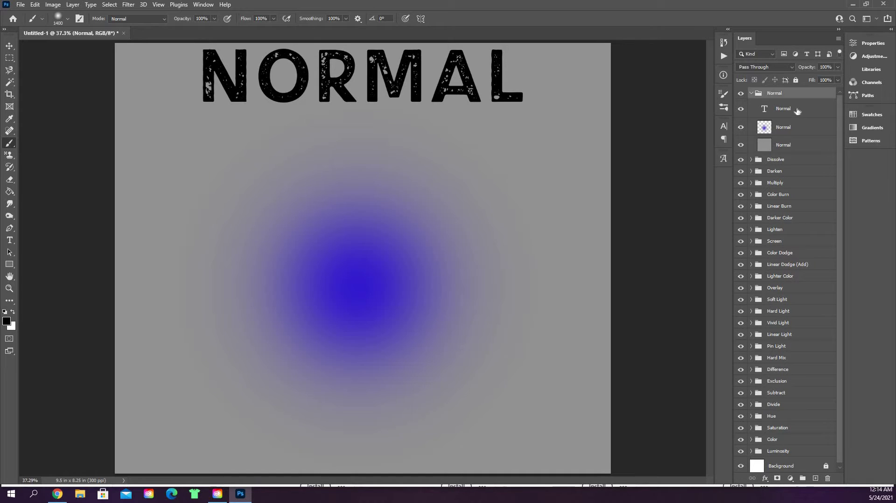
left_click(798, 108)
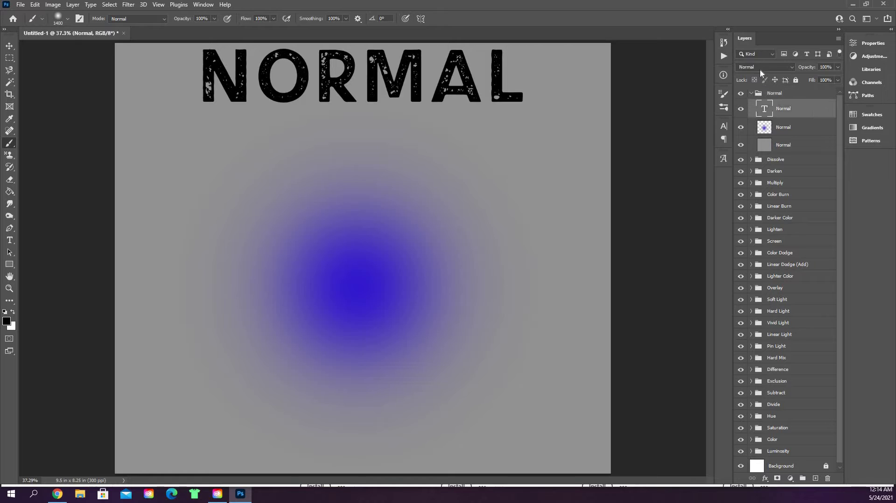
left_click(793, 69)
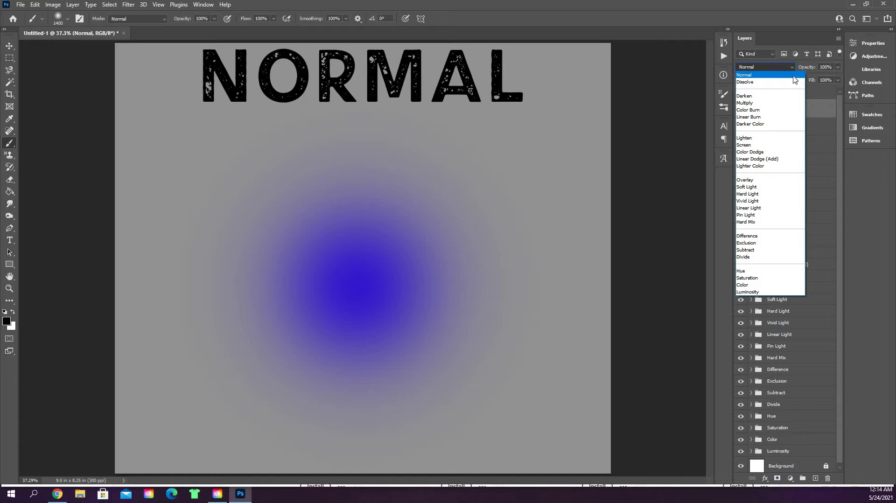
left_click(794, 76)
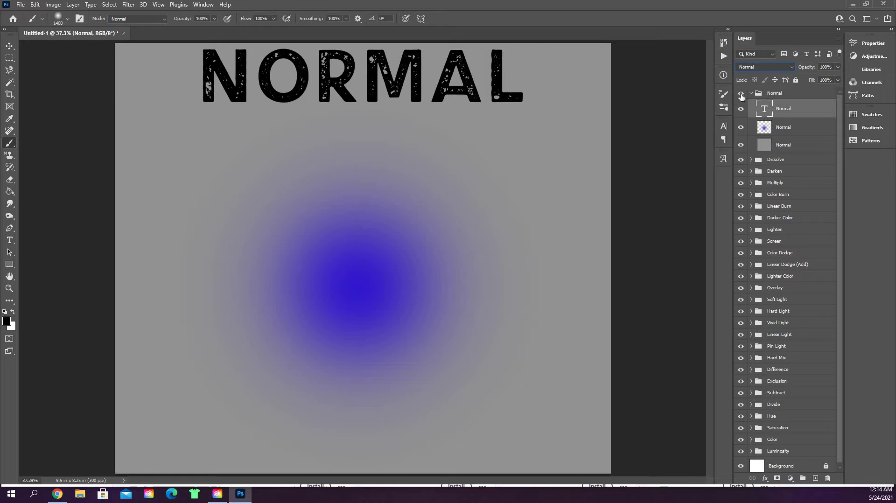
Hide and collapse the Normal group, and expand the Dissolve group
left_click(742, 95)
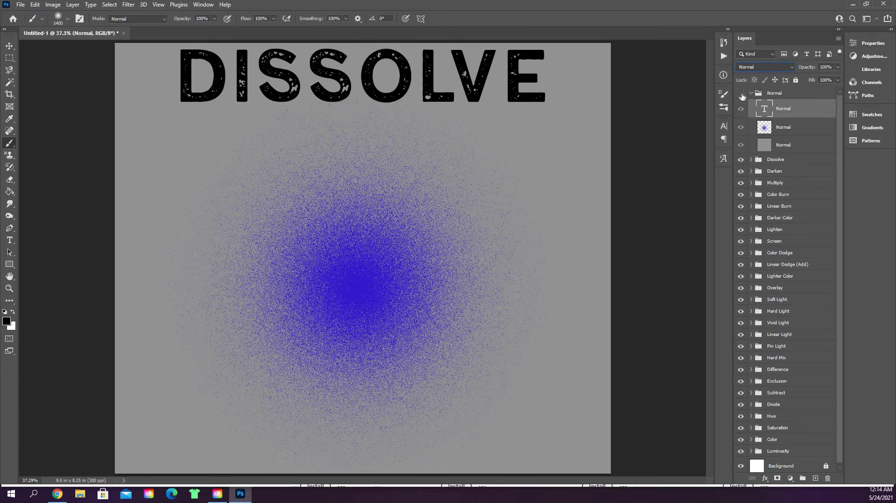
left_click(751, 94)
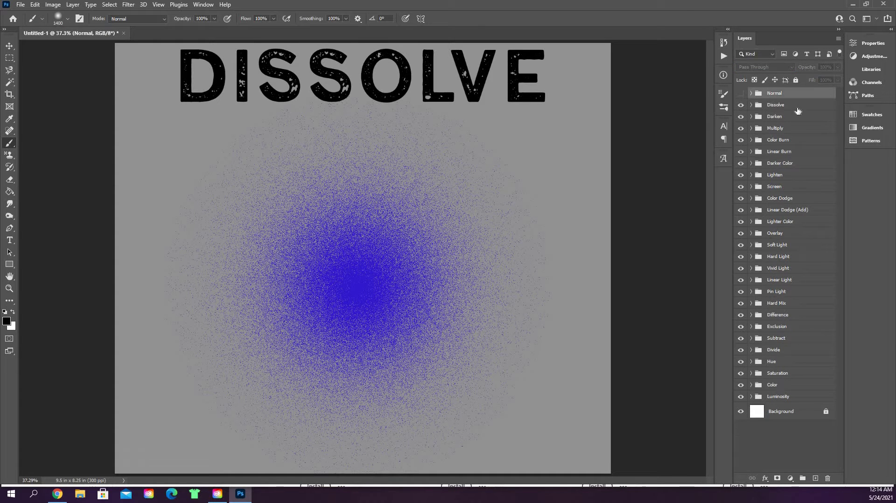
left_click(752, 109)
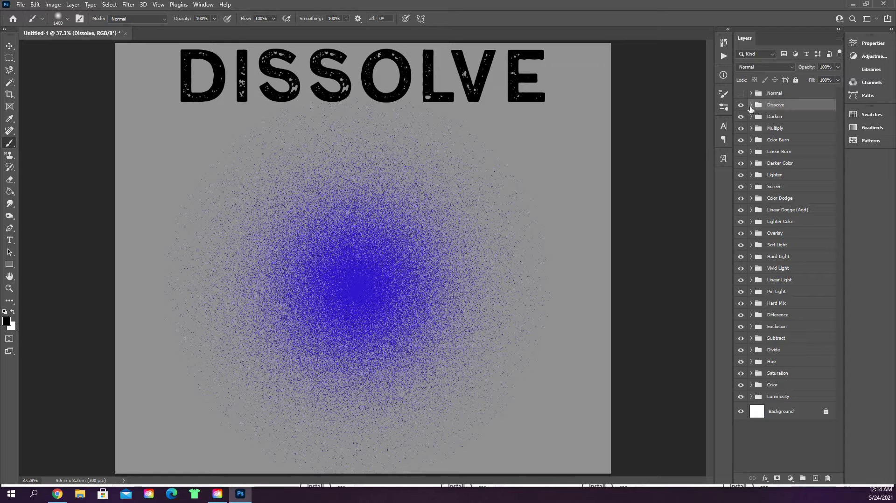
left_click(751, 106)
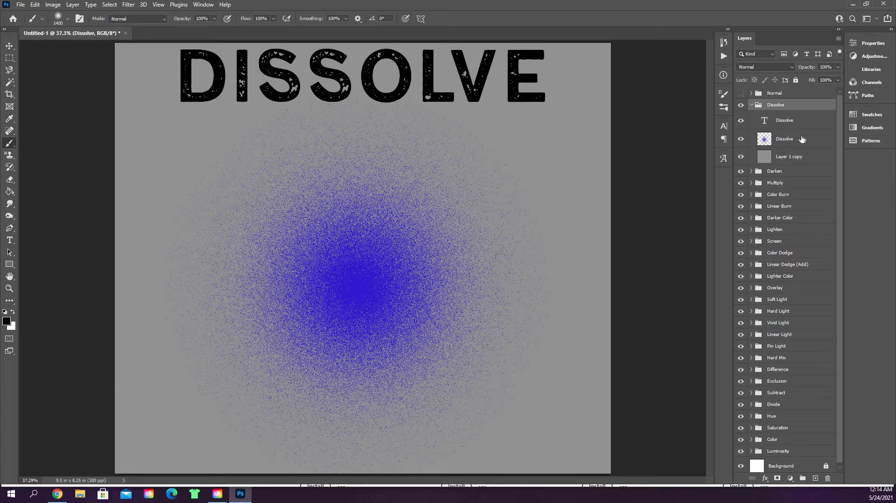
Compare the Dissolve group's blue circle layer in Normal and Dissolve blending modes, leaving it on Dissolve
left_click(803, 140)
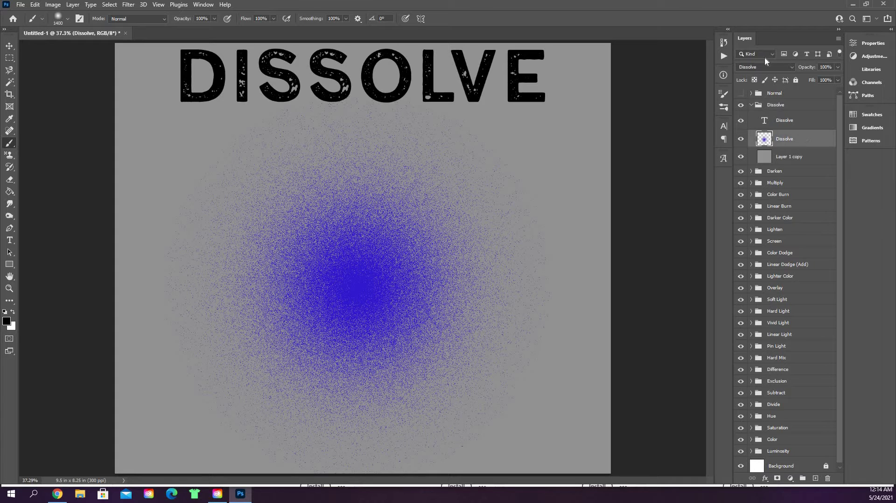
left_click(775, 67)
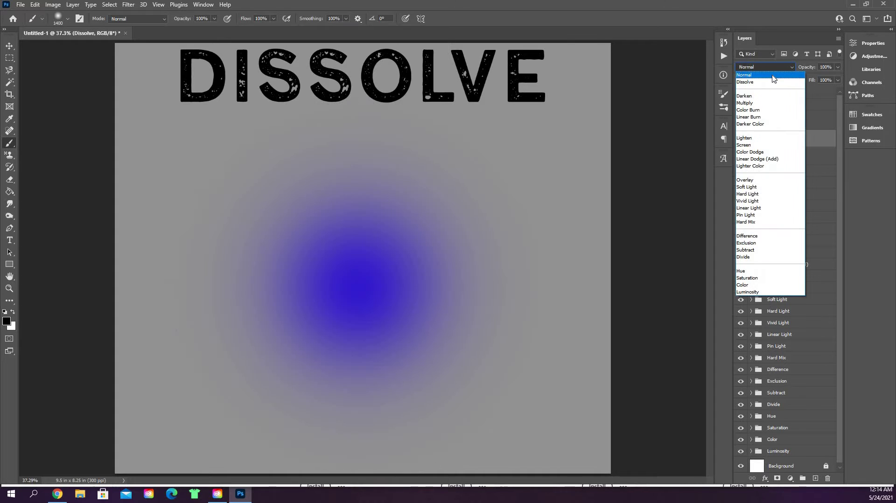
left_click(783, 70)
left_click(783, 68)
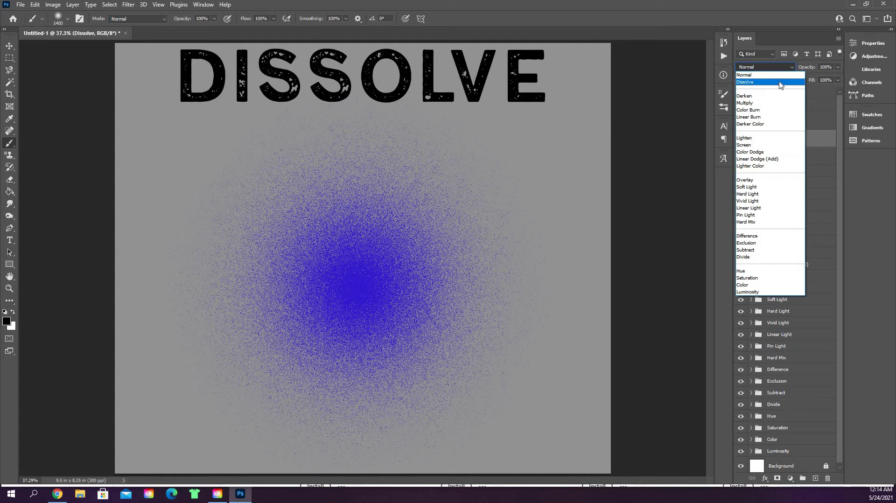
left_click(780, 83)
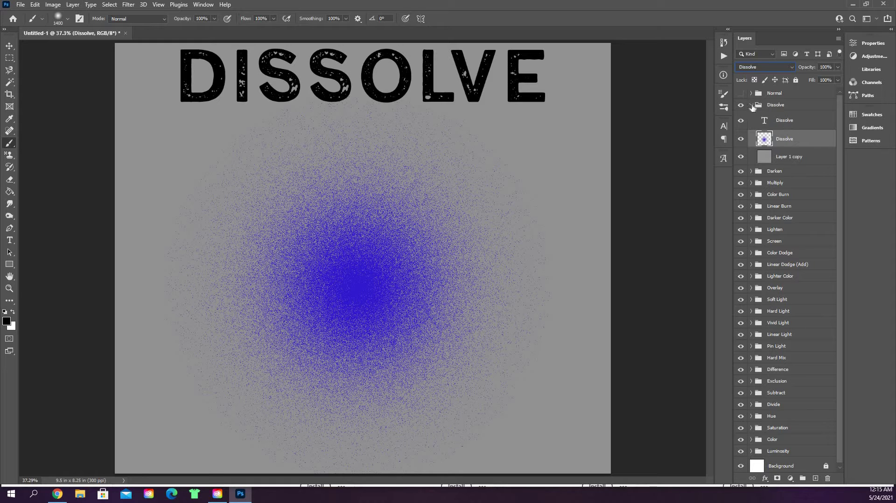
Collapse and hide the Dissolve group, and expand the Darken group
left_click(751, 106)
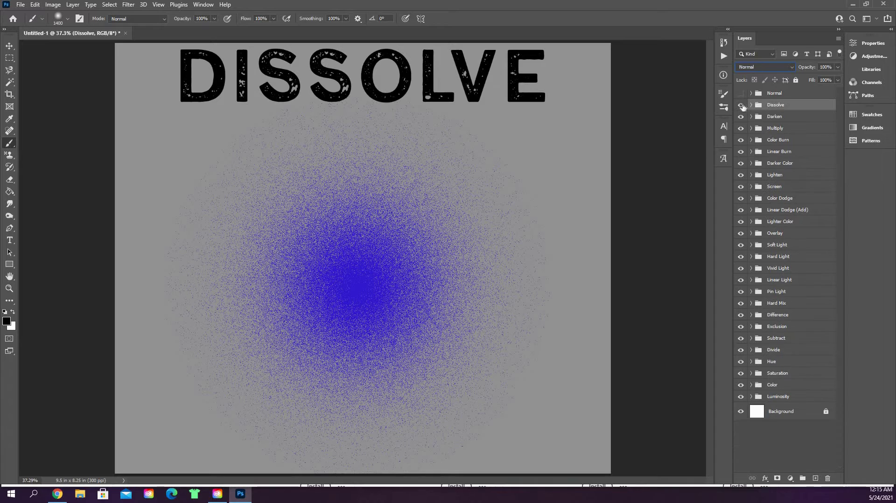
left_click(741, 105)
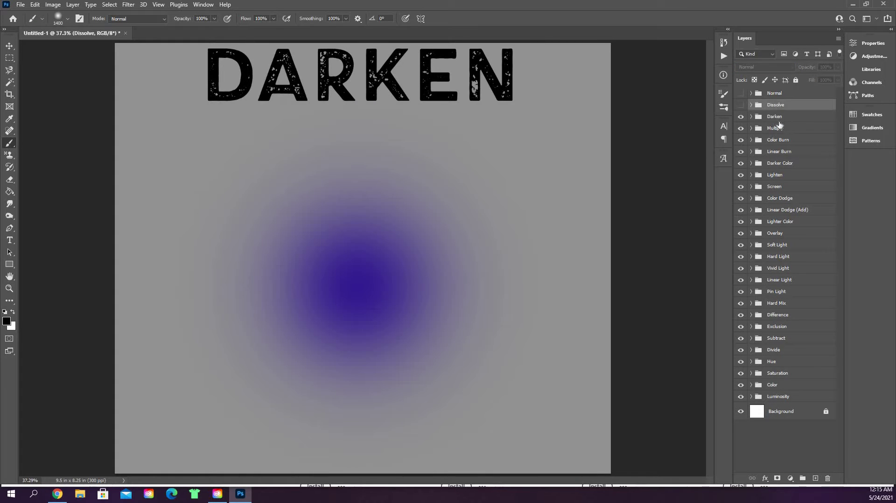
left_click(788, 118)
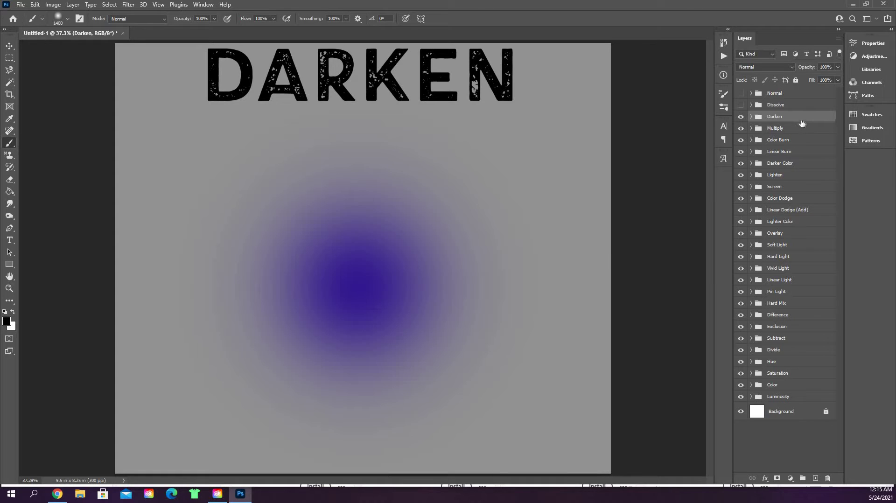
left_click(751, 119)
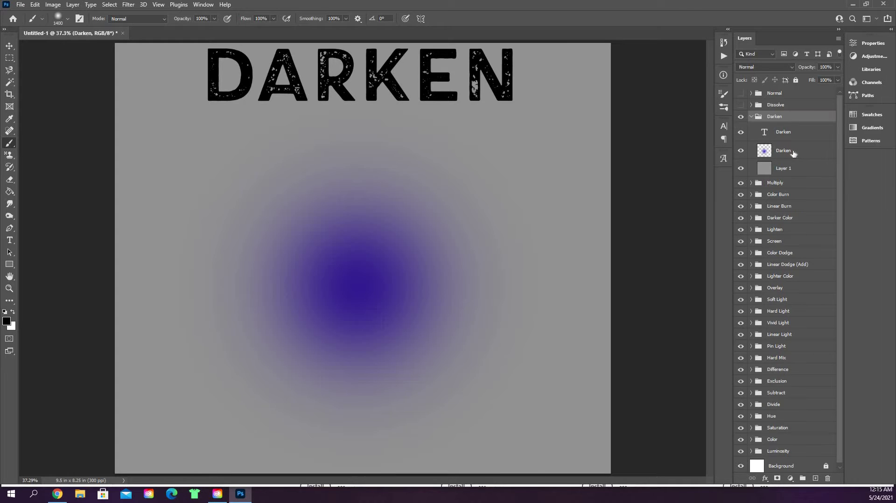
Compare the Darken group's blue circle layer in Normal and Darken blending modes, leaving it on Darken with the Move tool active
left_click(793, 153)
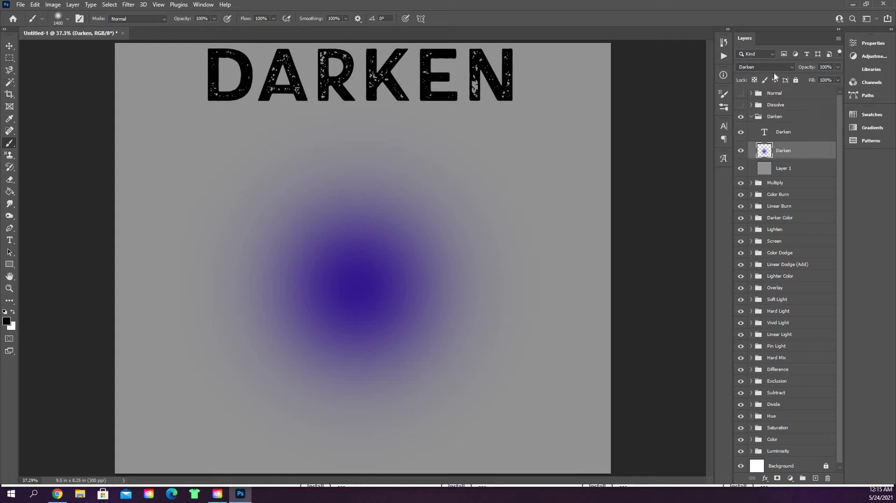
left_click(787, 66)
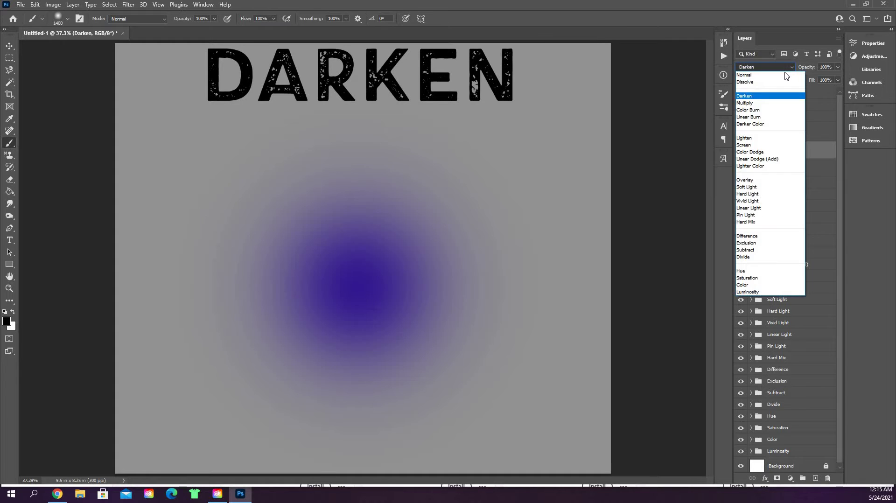
left_click(756, 74)
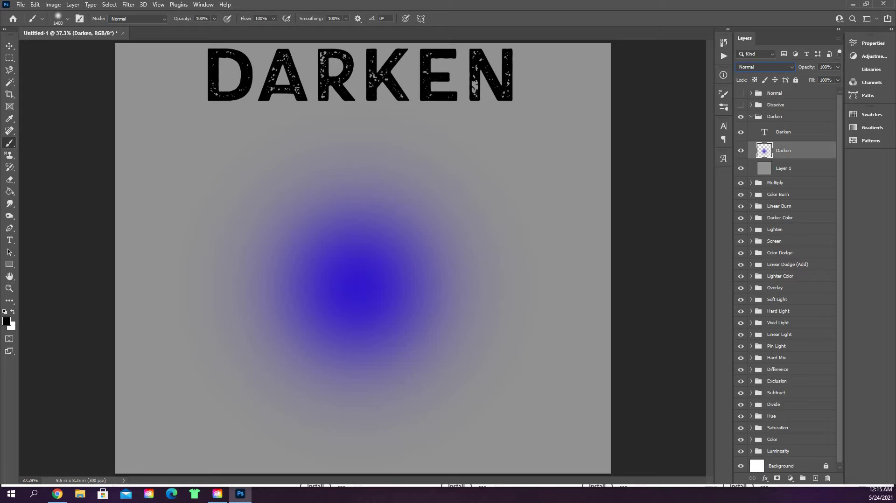
left_click(9, 46)
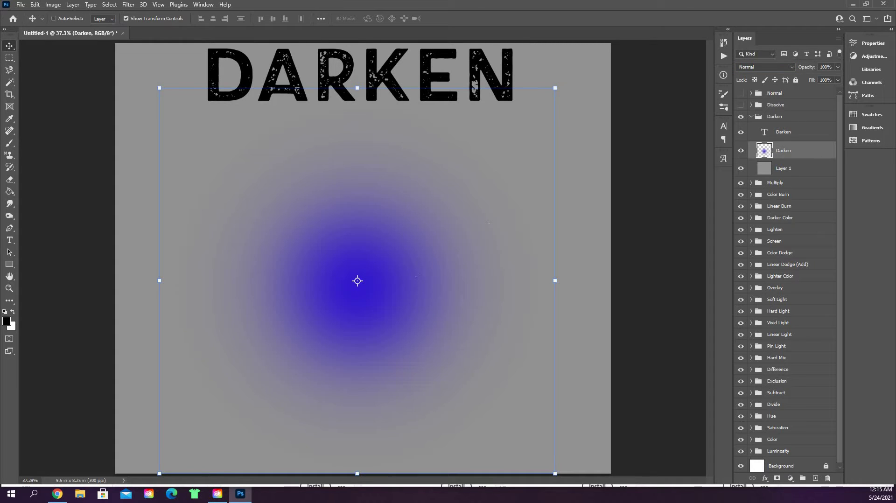
left_click(788, 68)
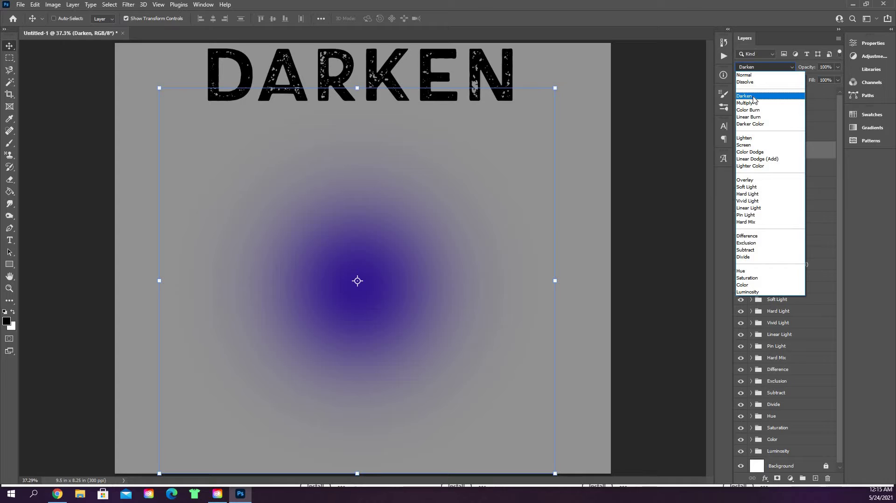
left_click(753, 97)
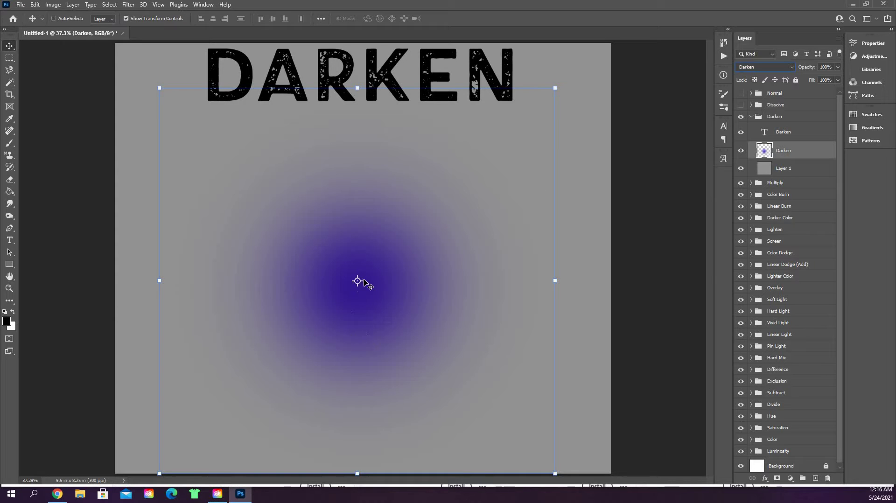
left_click(805, 170)
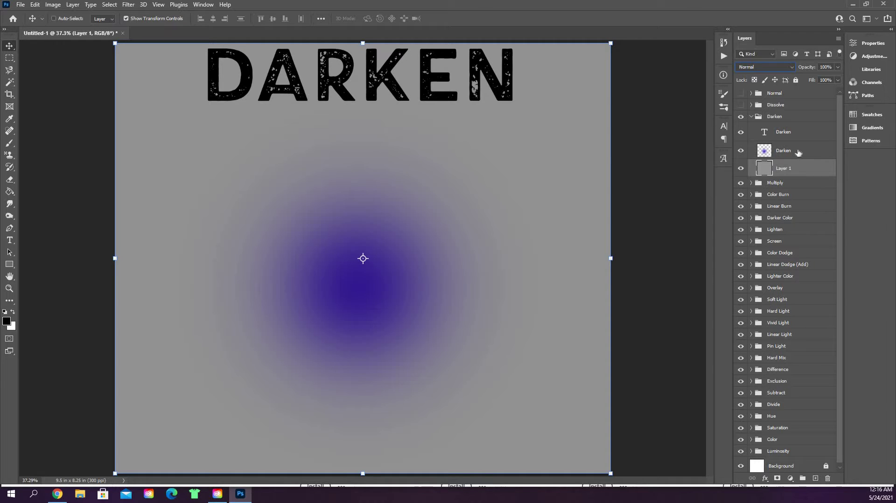
left_click(797, 152)
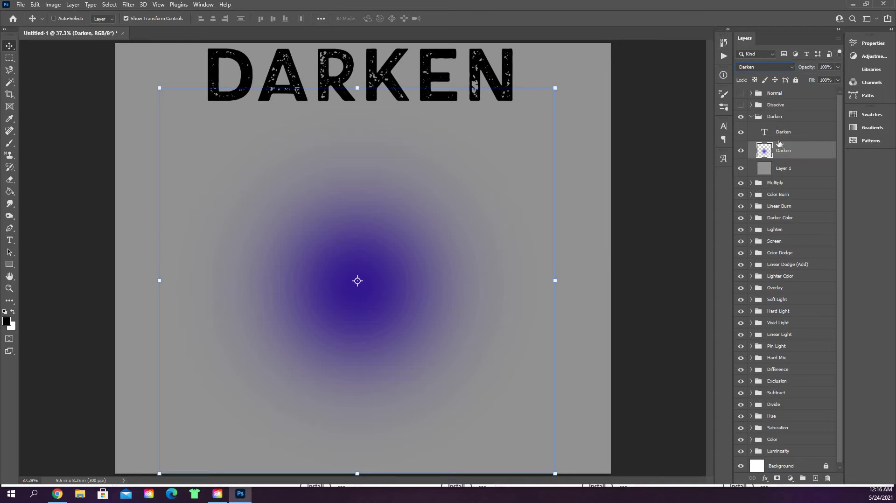
Collapse and hide the Darken group, and expand the Multiply group
left_click(751, 116)
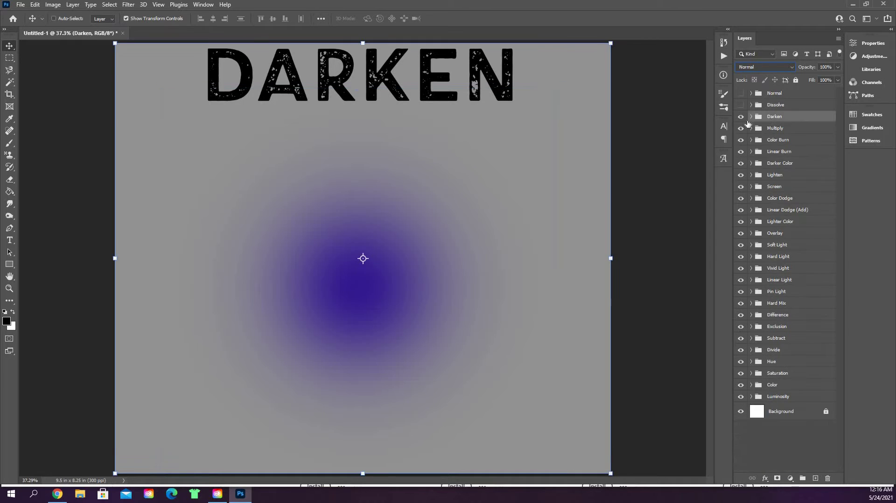
left_click(741, 117)
left_click(759, 131)
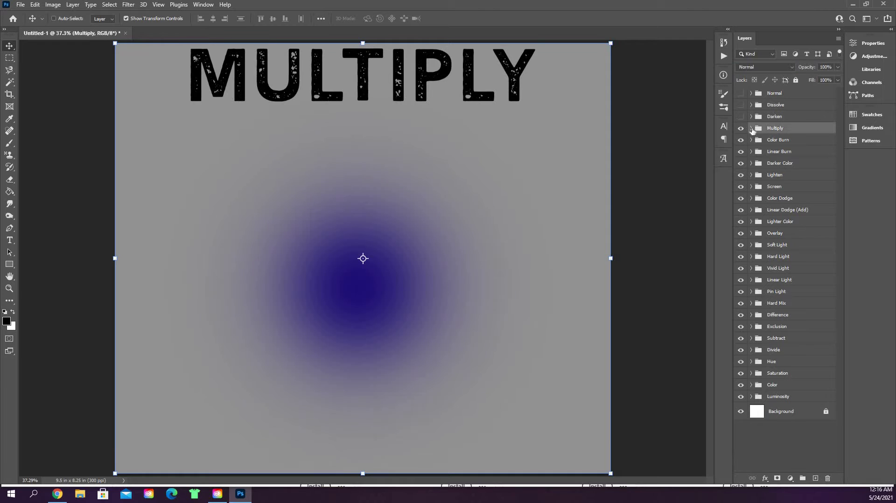
left_click(752, 128)
Keep the Multiply group's blue circle layer on the Multiply blending mode and duplicate that layer
left_click(797, 145)
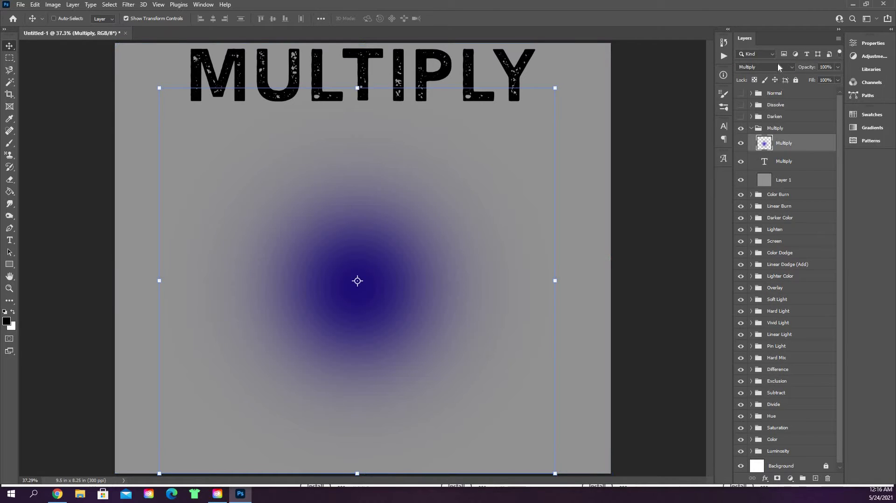
left_click(774, 67)
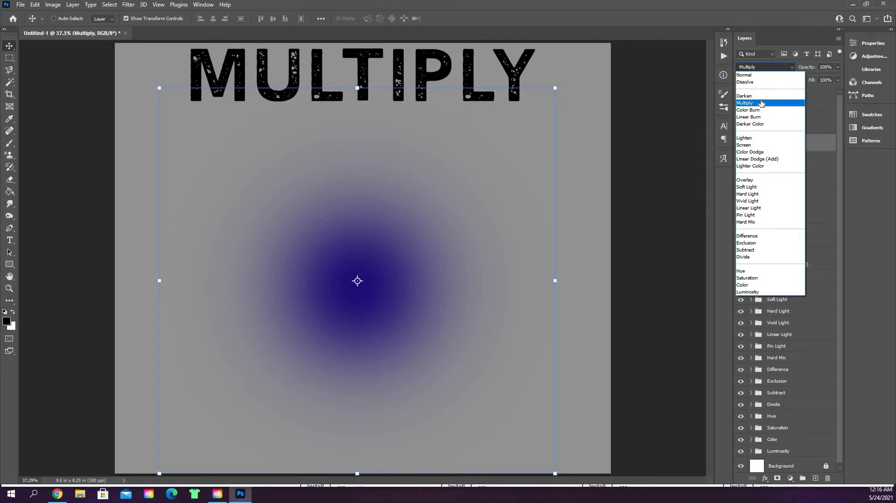
left_click(761, 103)
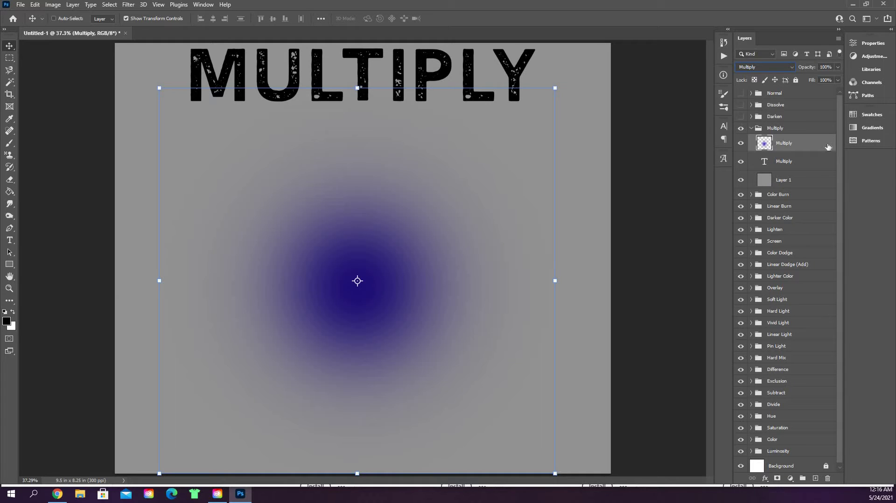
key("ctrl")
key("ctrl+j")
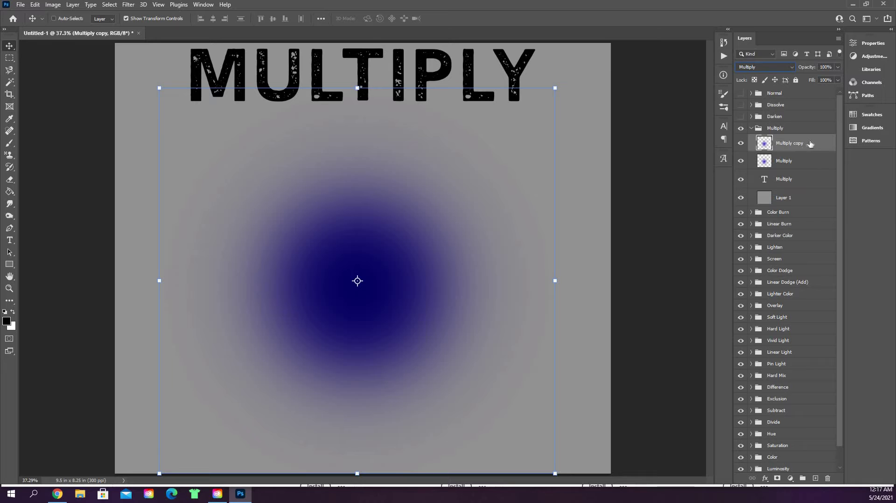
Collapse and hide the Multiply group, and expand the Color Burn group
left_click(750, 128)
left_click(741, 128)
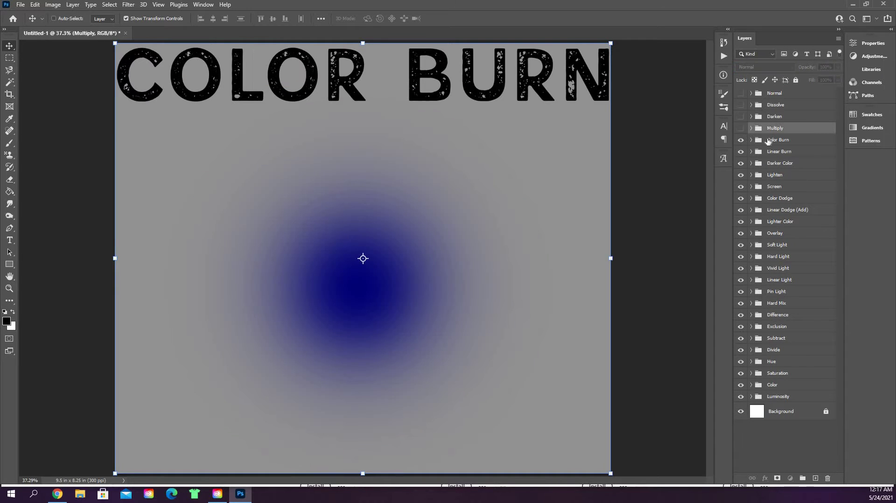
left_click(768, 140)
left_click(751, 140)
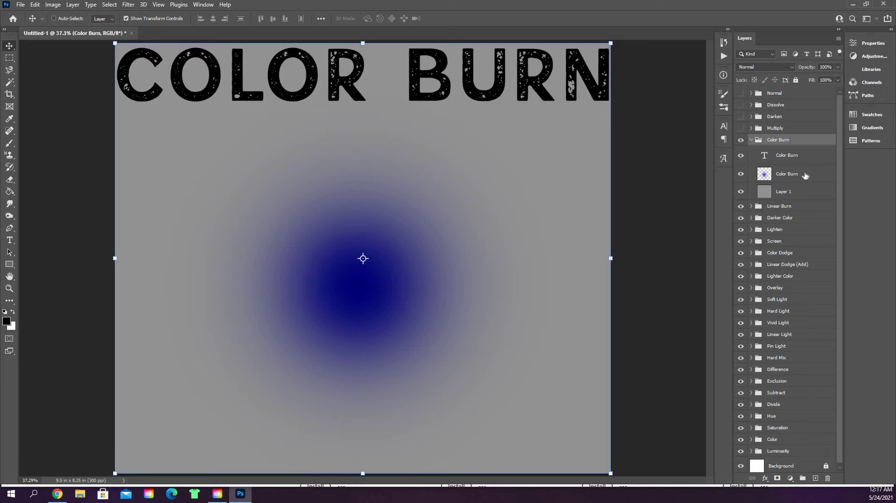
Review the blending mode of the Color Burn group's blue circle layer, keeping it on Color Burn
left_click(794, 175)
left_click(777, 67)
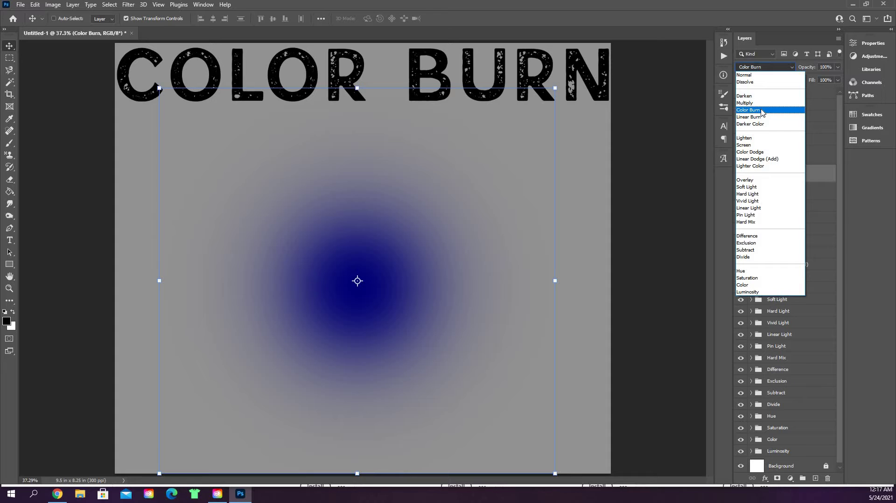
left_click(762, 112)
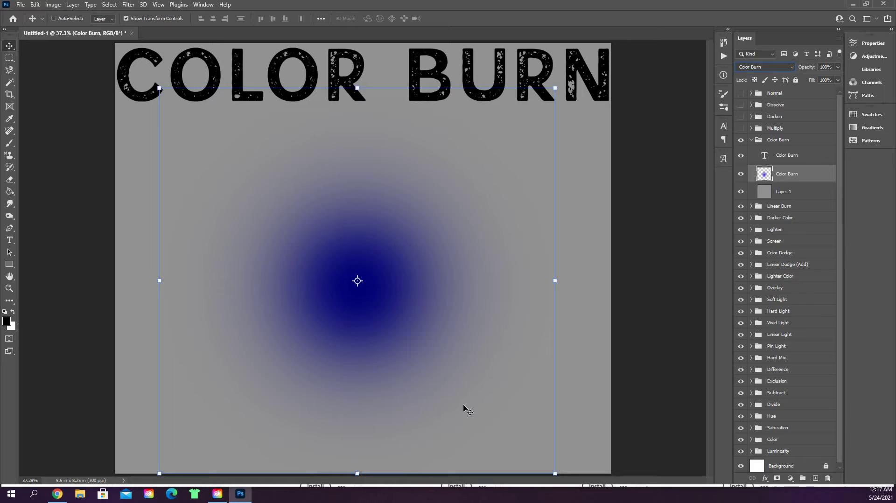
Collapse and hide the Color Burn group, and expand the Linear Burn group
left_click(751, 140)
left_click(740, 140)
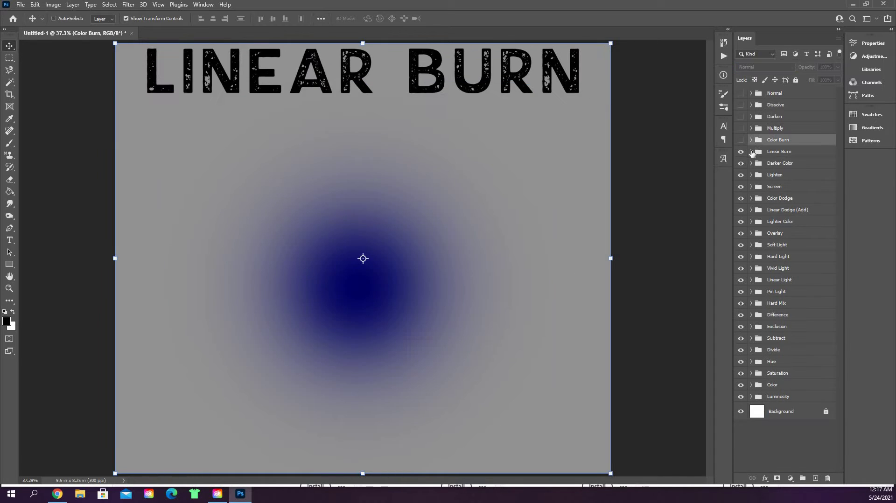
left_click(751, 152)
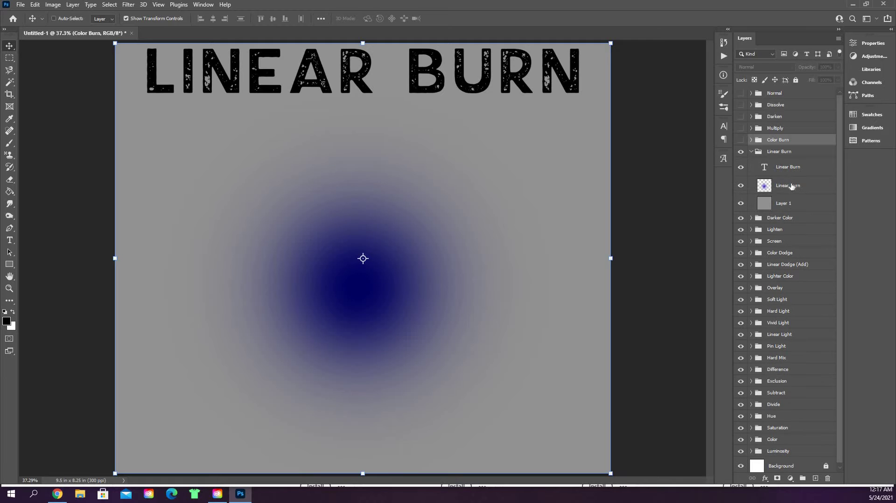
Review the blending mode of the Linear Burn group's blue circle layer, keeping it on Linear Burn
left_click(791, 186)
left_click(768, 65)
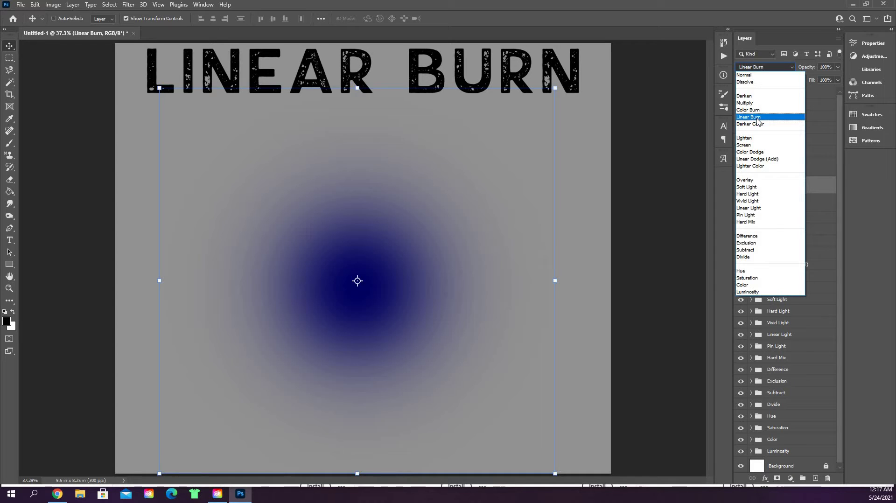
left_click(757, 117)
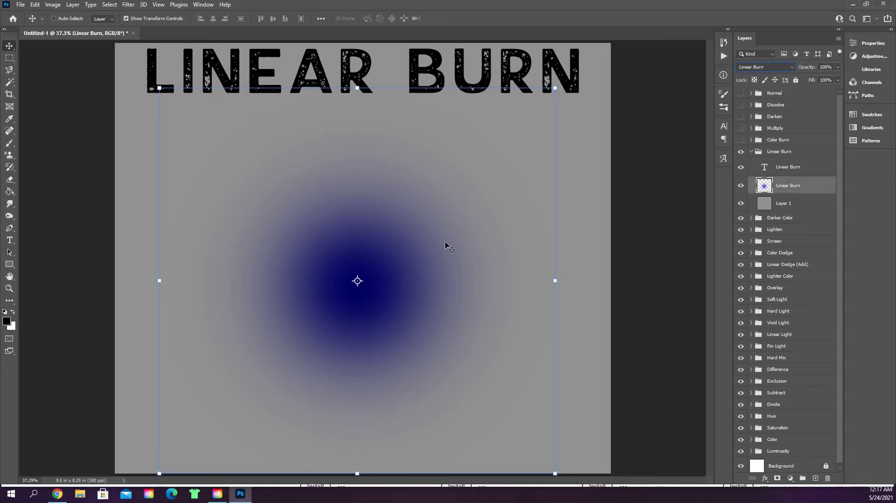
Collapse and hide the Linear Burn group, and expand the Darker Color group
left_click(751, 152)
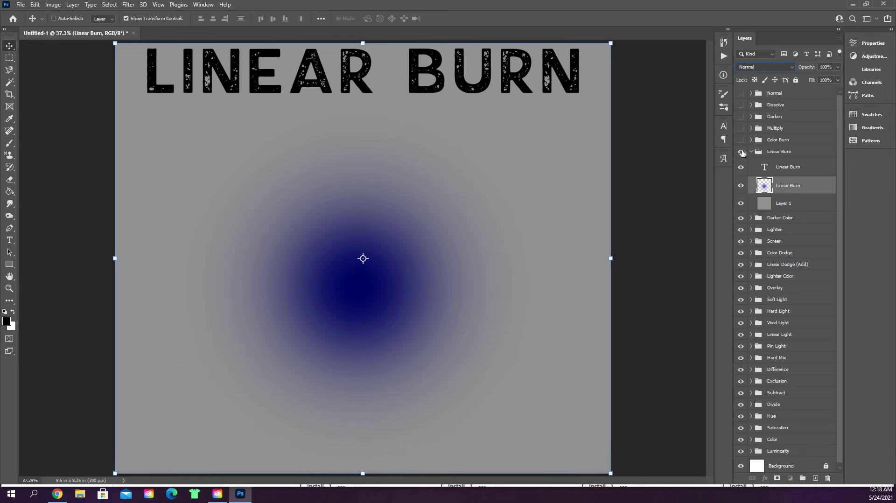
left_click(740, 151)
left_click(775, 164)
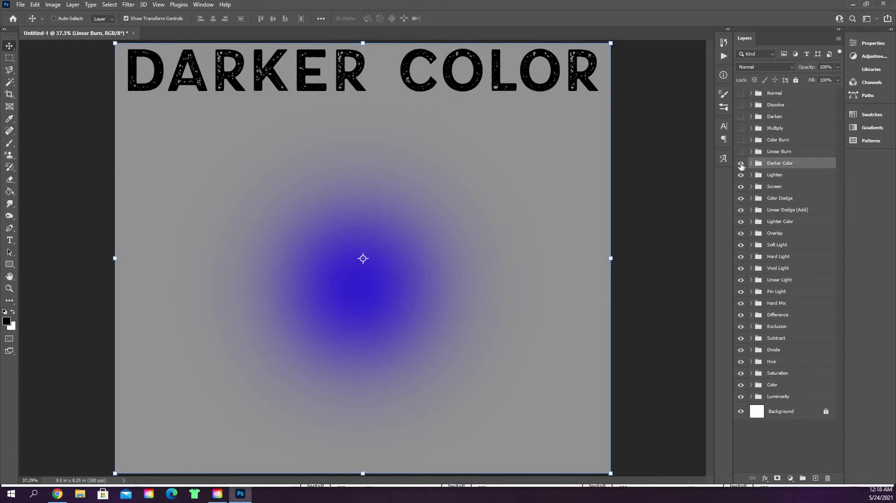
left_click(784, 67)
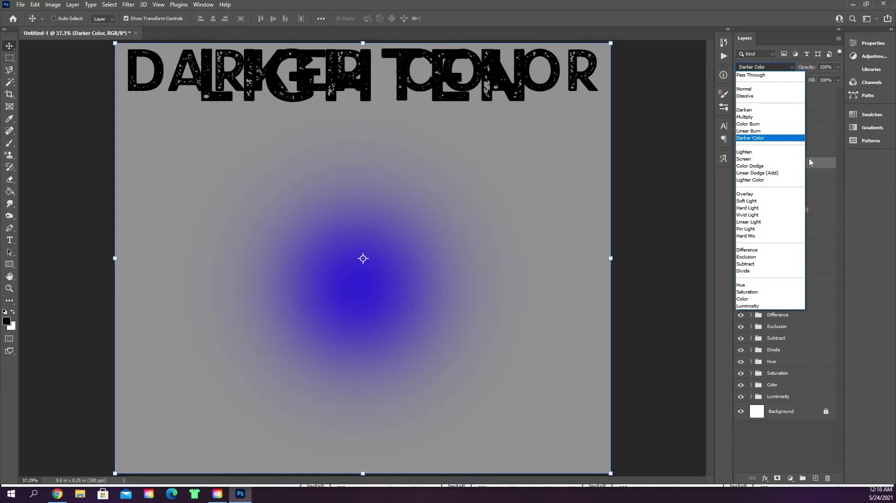
key("Escape")
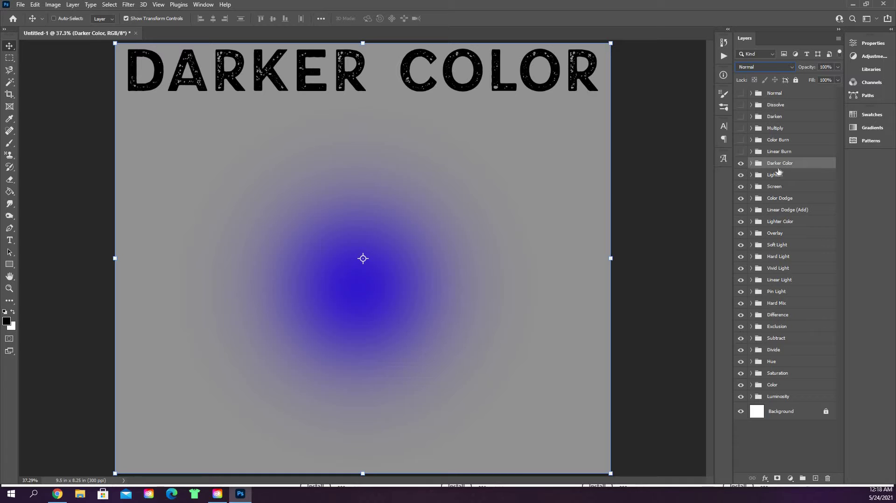
left_click(751, 162)
Switch the Darker Color group's blue circle layer to Normal for comparison, and return it to Darker Color
left_click(789, 197)
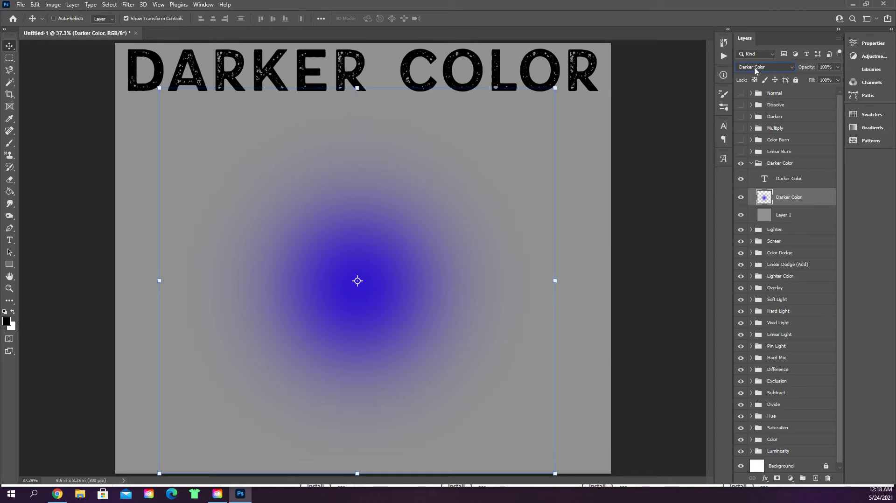
left_click(754, 67)
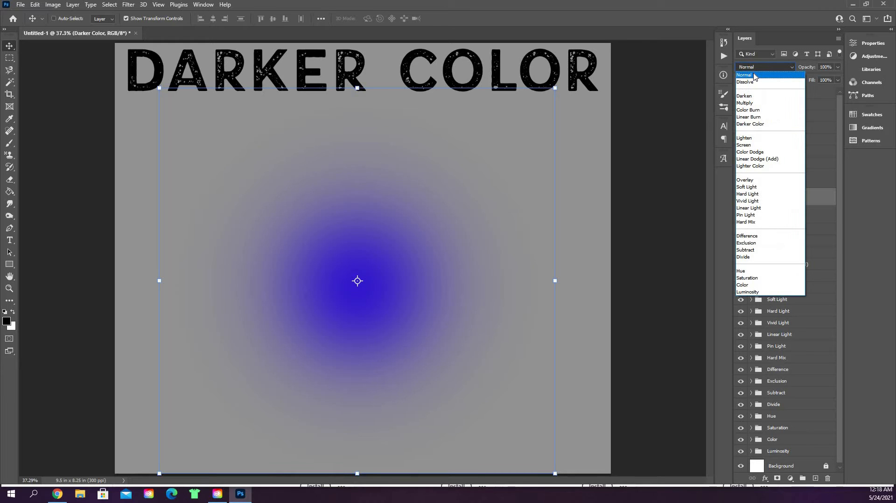
left_click(754, 75)
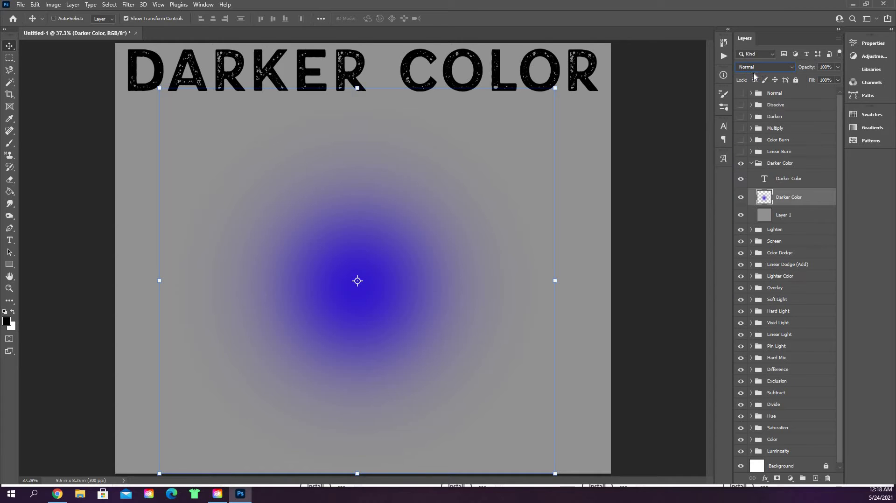
left_click(787, 68)
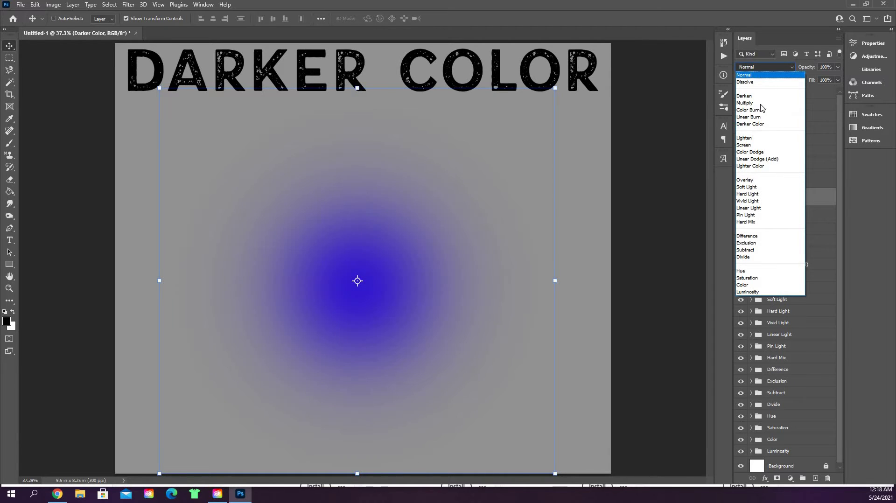
left_click(759, 126)
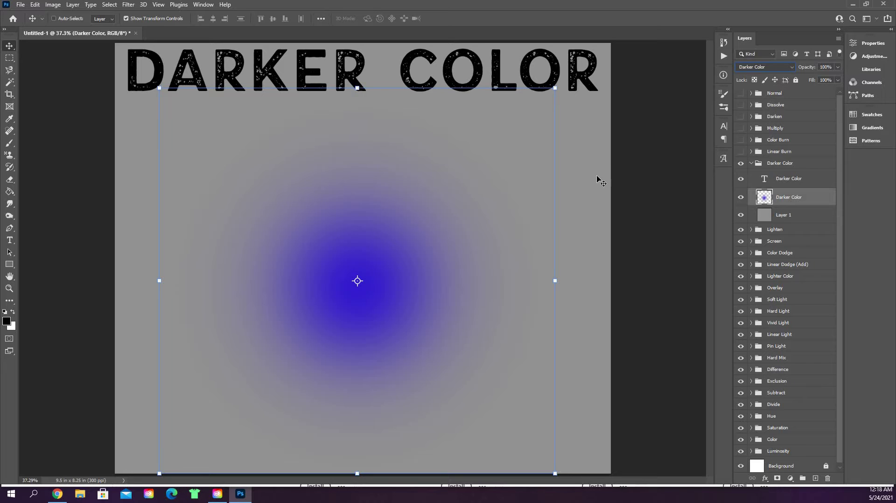
Collapse and hide the Darker Color group, and preview Normal on the Lighten group's blue circle layer while keeping it on Lighten
left_click(751, 164)
left_click(741, 163)
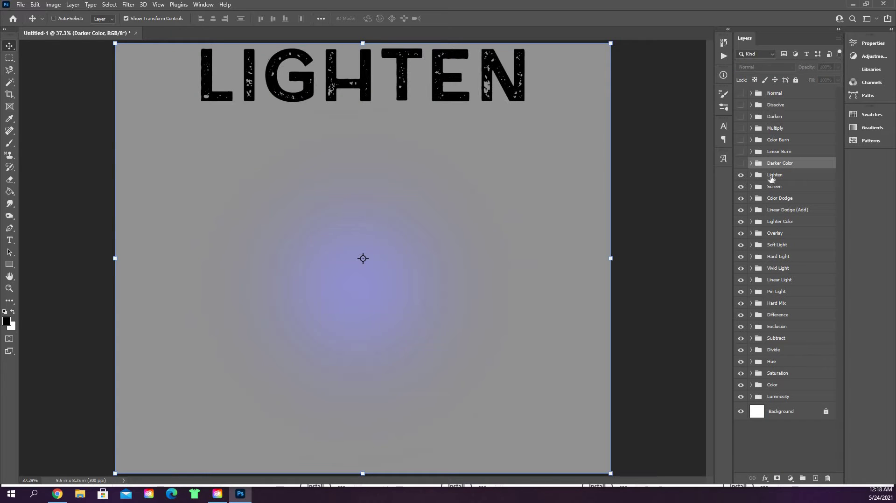
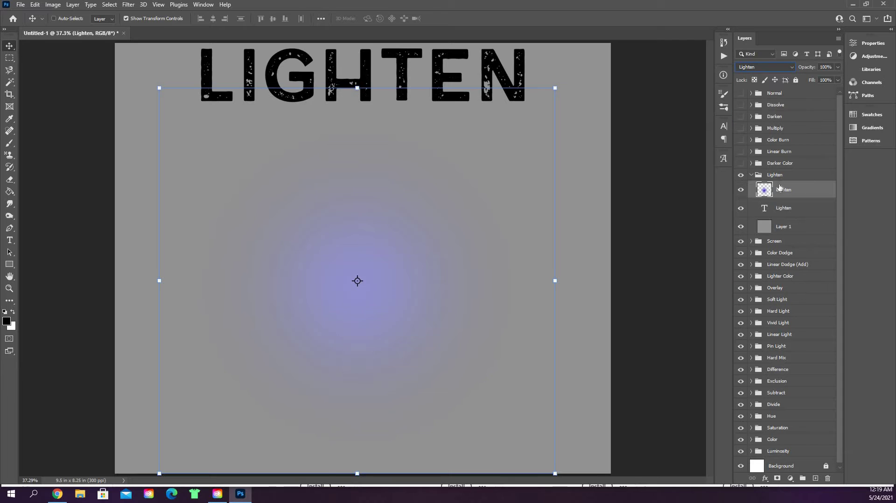
left_click(765, 68)
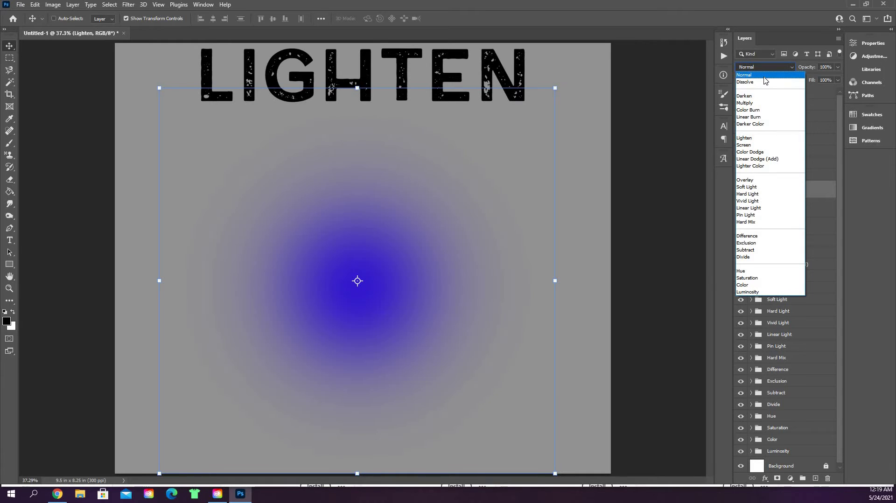
left_click(755, 138)
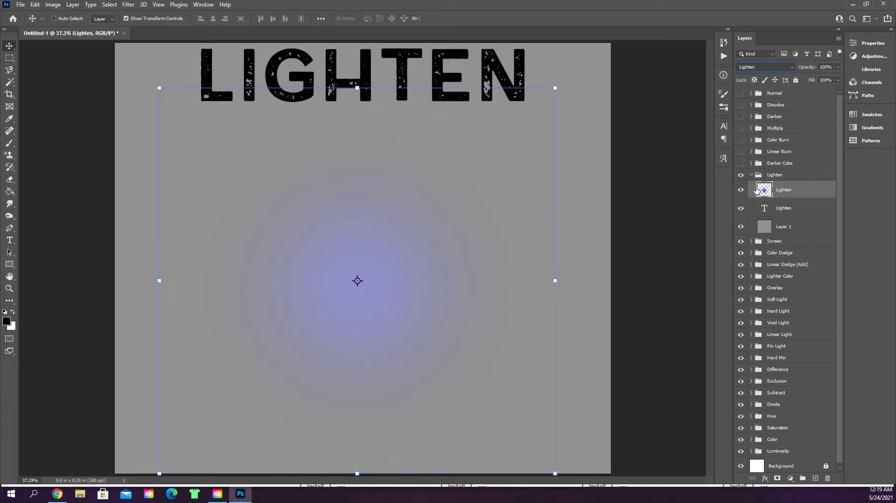
Collapse and hide the Lighten group, and expand the Screen group
left_click(749, 177)
left_click(740, 175)
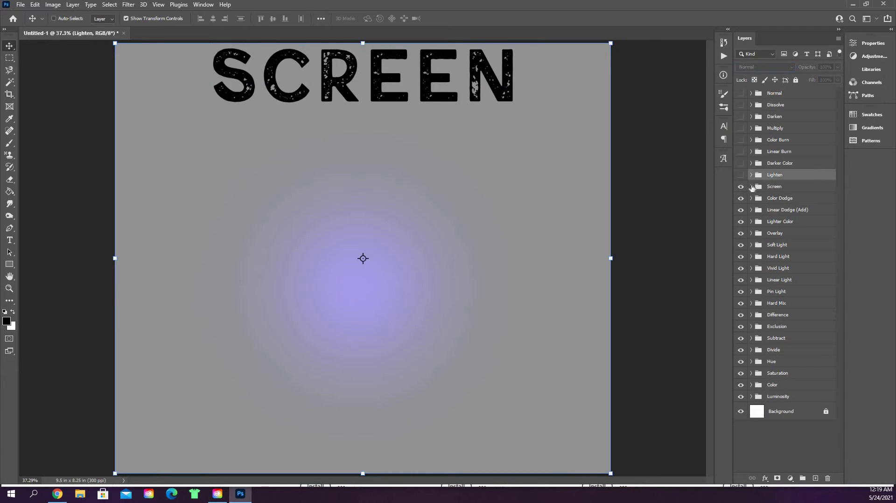
left_click(753, 188)
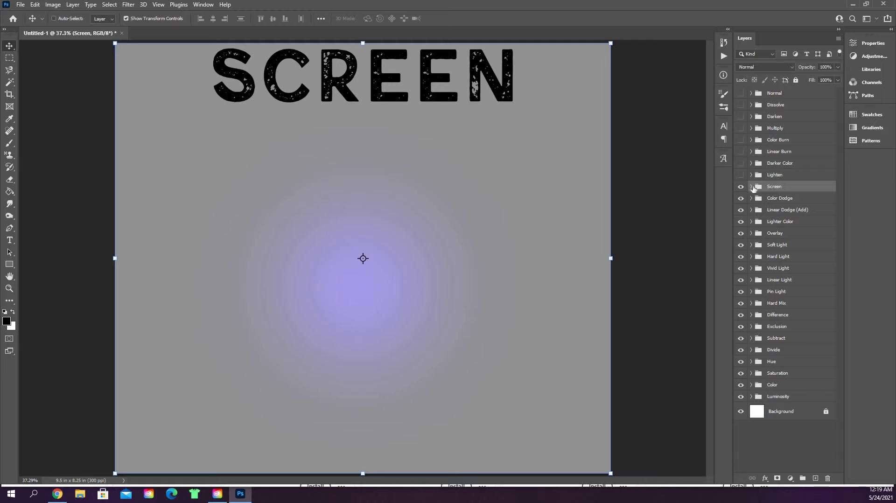
left_click(751, 186)
Preview Normal on the Screen group's blue circle layer for comparison, keeping the layer on the Screen blending mode
left_click(801, 201)
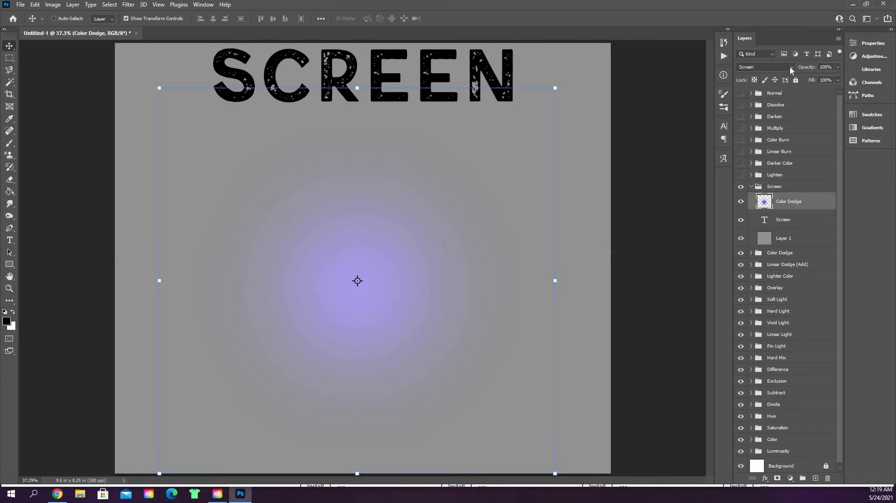
left_click(789, 66)
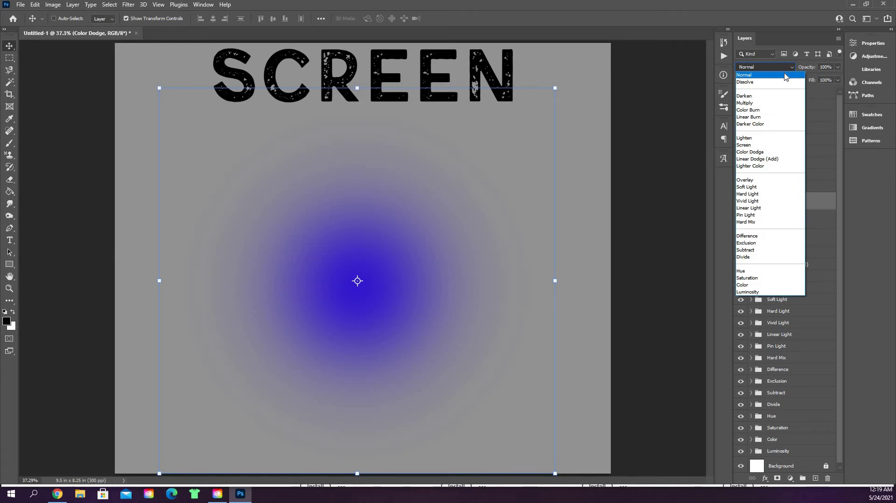
left_click(757, 146)
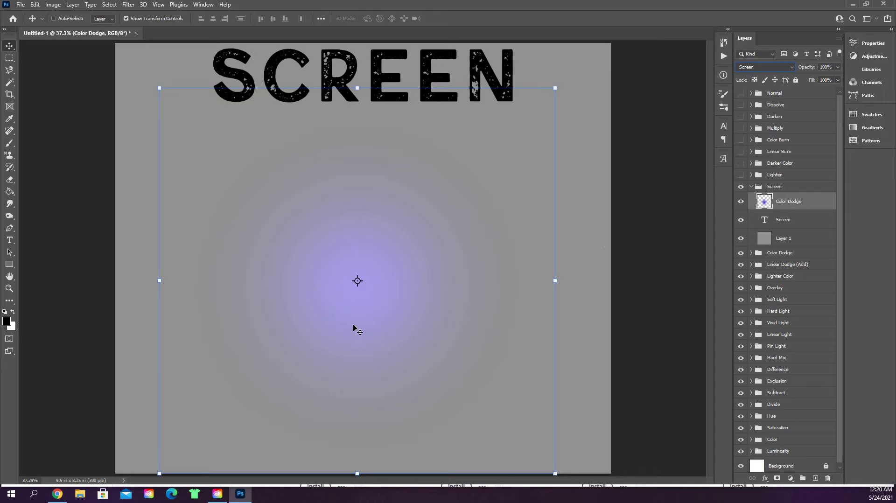
Collapse and hide the Screen group, and expand the Color Dodge group
left_click(751, 187)
left_click(740, 186)
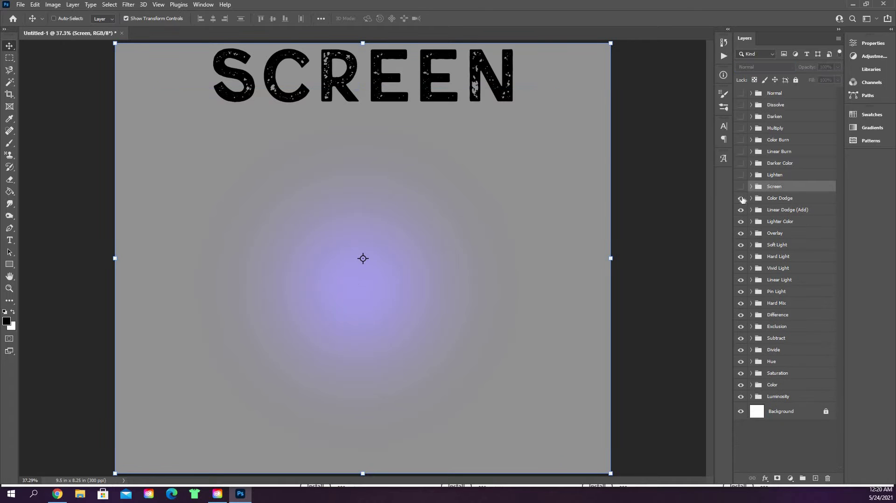
left_click(766, 200)
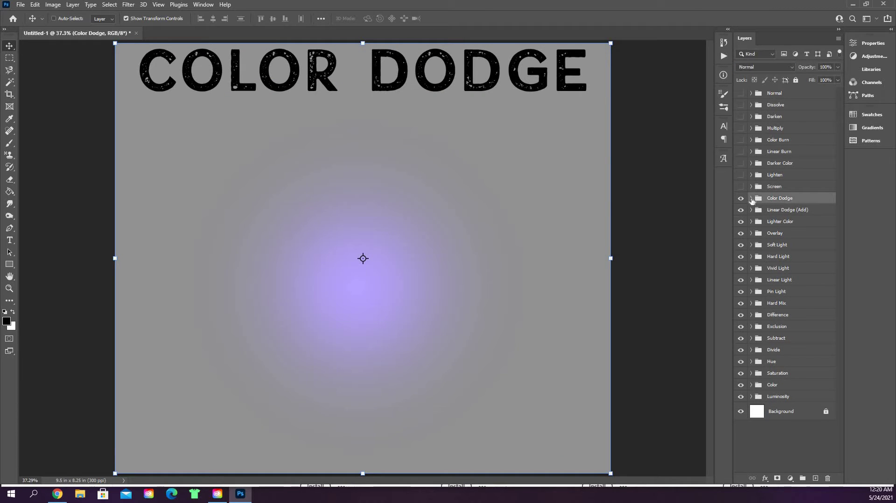
left_click(752, 198)
Review the blending mode of the Color Dodge group's blue circle layer, keeping it on Color Dodge
left_click(802, 213)
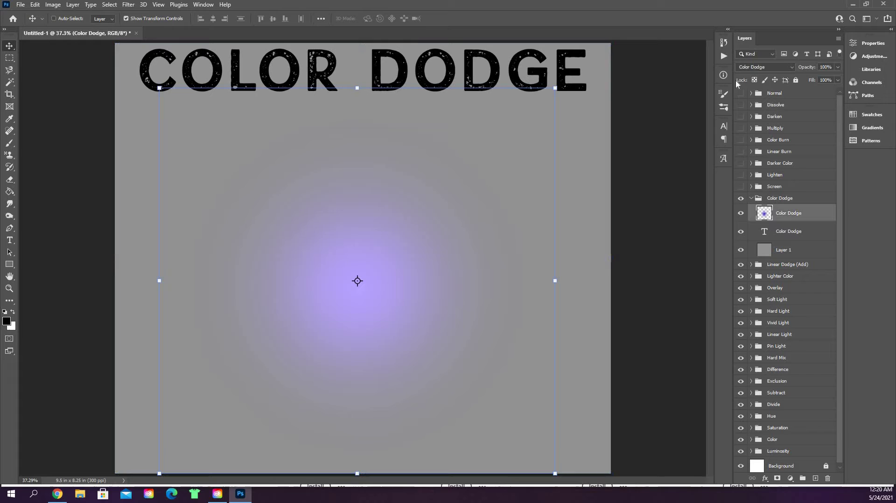
left_click(778, 70)
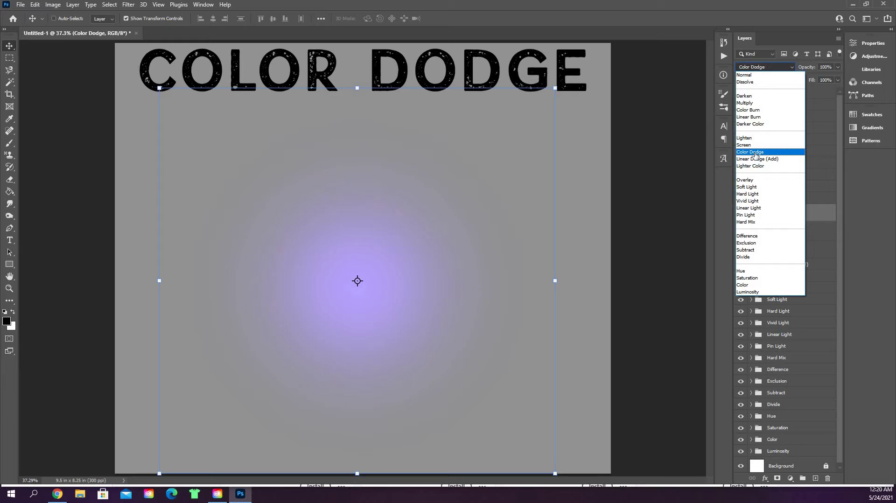
left_click(755, 153)
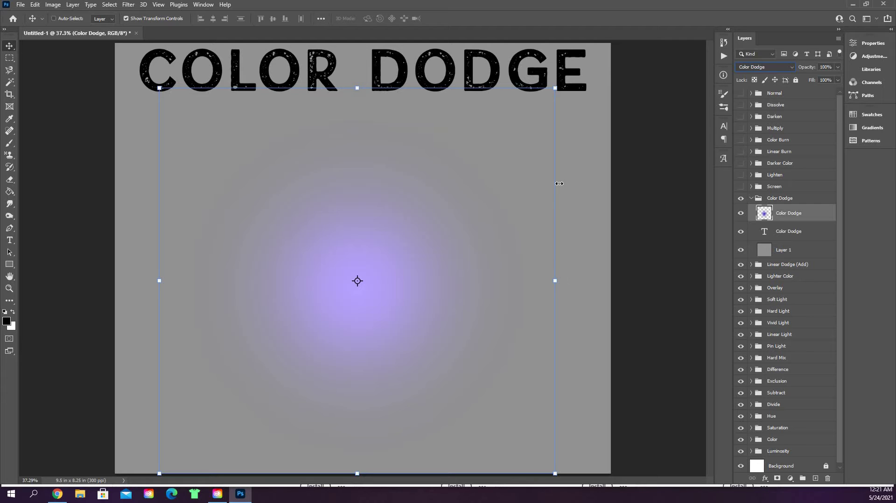
Collapse and hide the Color Dodge group, and expand the Linear Dodge (Add) group
left_click(751, 197)
left_click(740, 198)
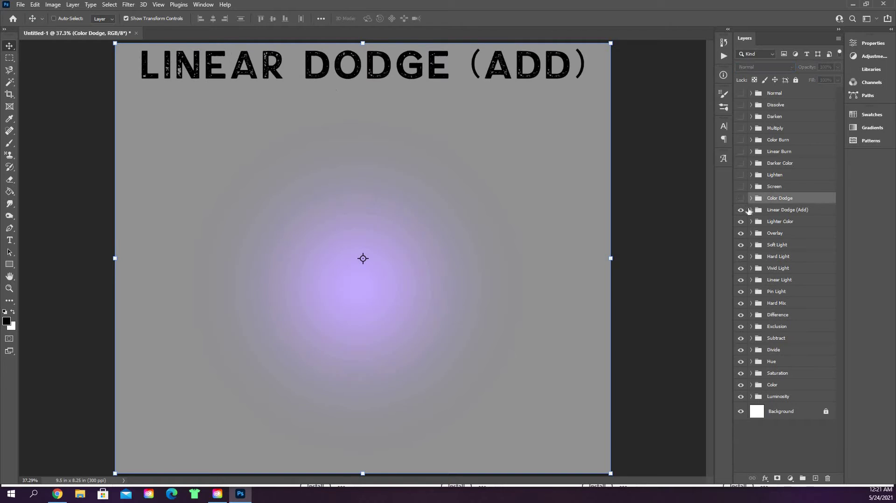
left_click(757, 213)
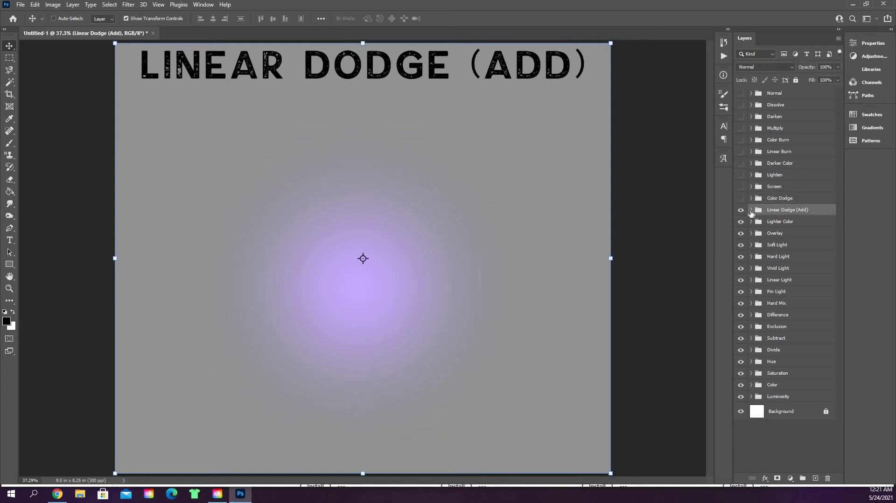
left_click(751, 211)
Review the blending mode of the Linear Dodge (Add) group's blue circle layer, keeping it on Linear Dodge (Add)
left_click(787, 226)
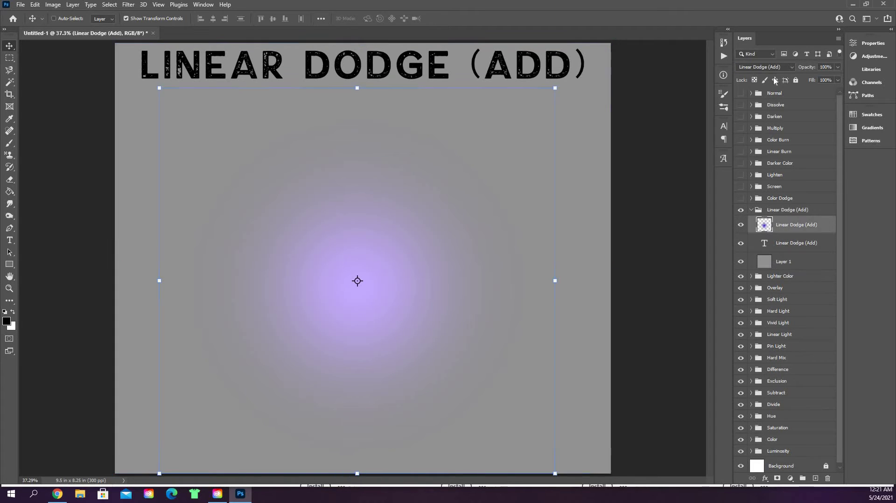
left_click(766, 67)
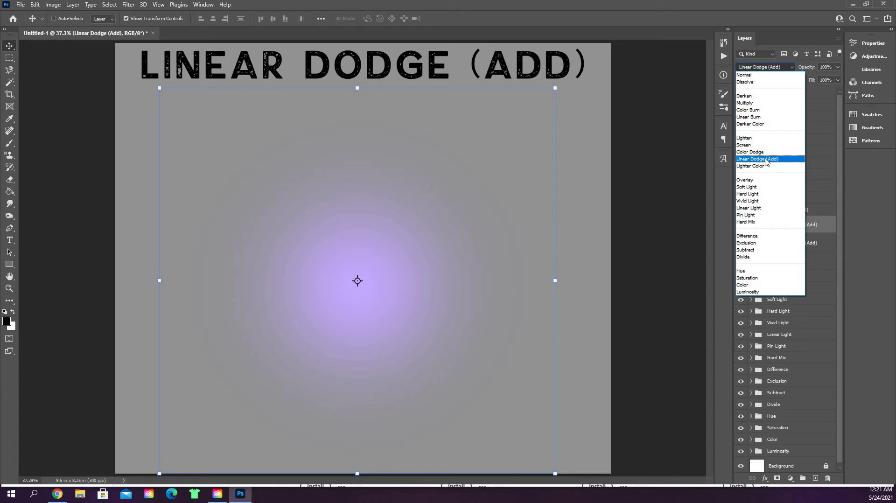
left_click(766, 162)
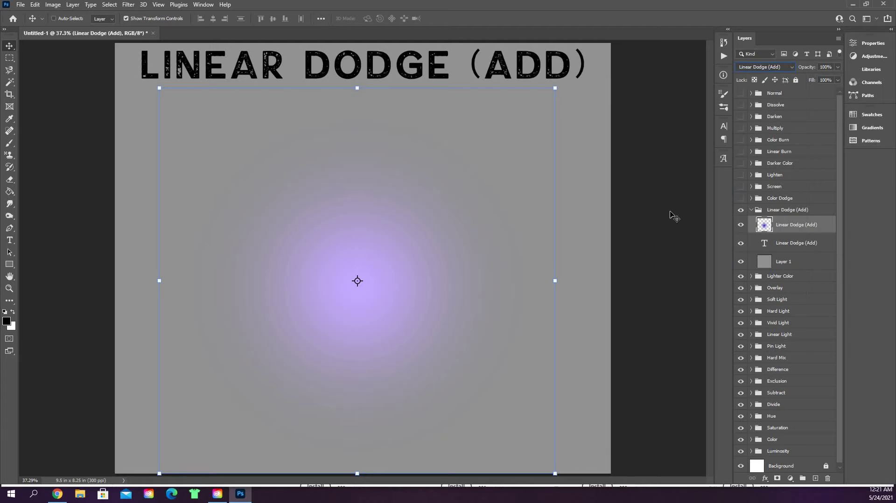
Collapse and hide the Linear Dodge (Add) group, and expand the Lighter Color group
left_click(754, 211)
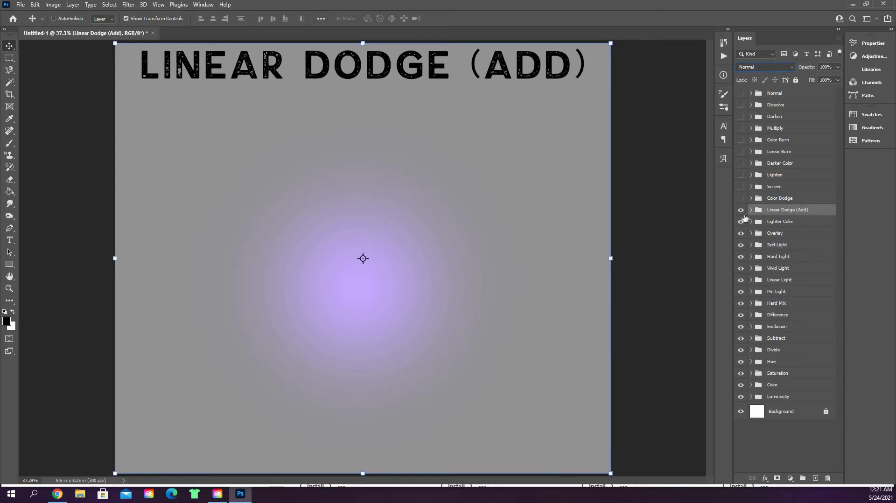
left_click(740, 210)
left_click(750, 222)
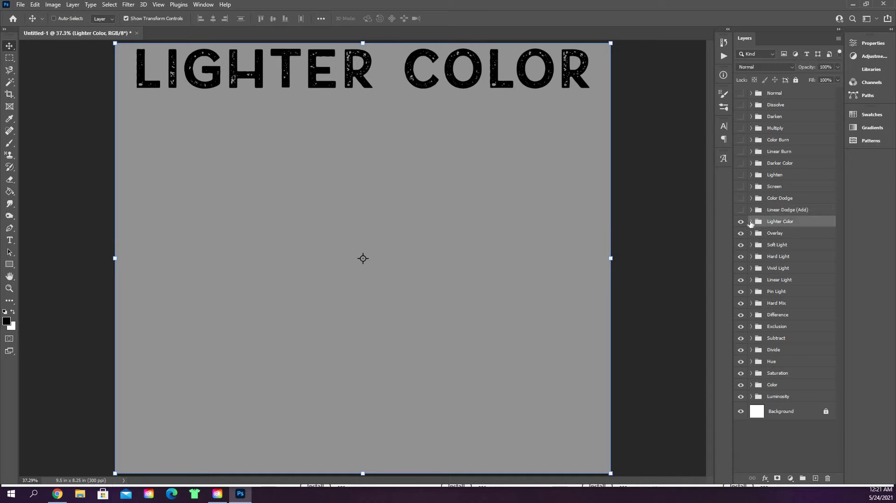
left_click(751, 222)
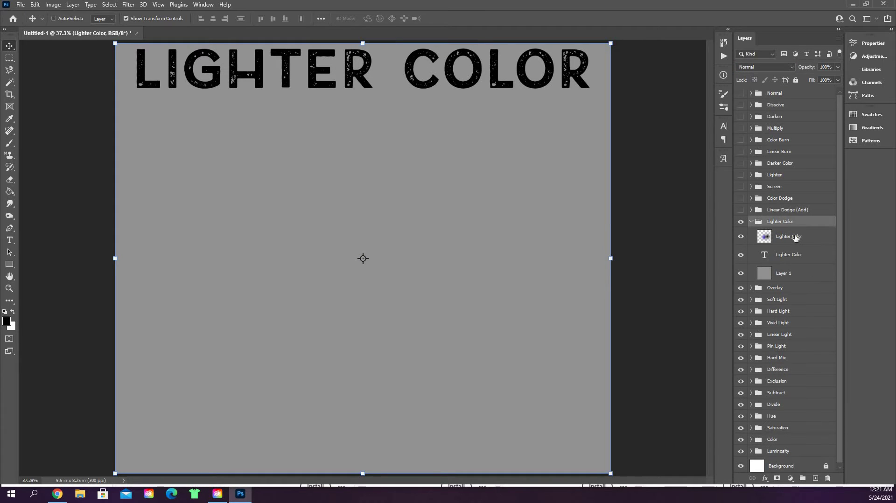
Replace the Lighter Color group's circle layer with a copy of the blue circle layer from the Linear Dodge (Add) group
left_click(764, 238)
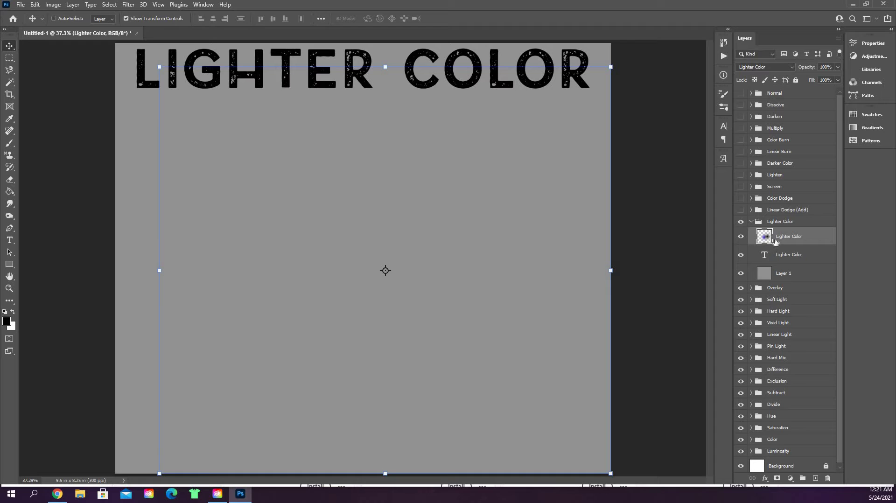
key("Delete")
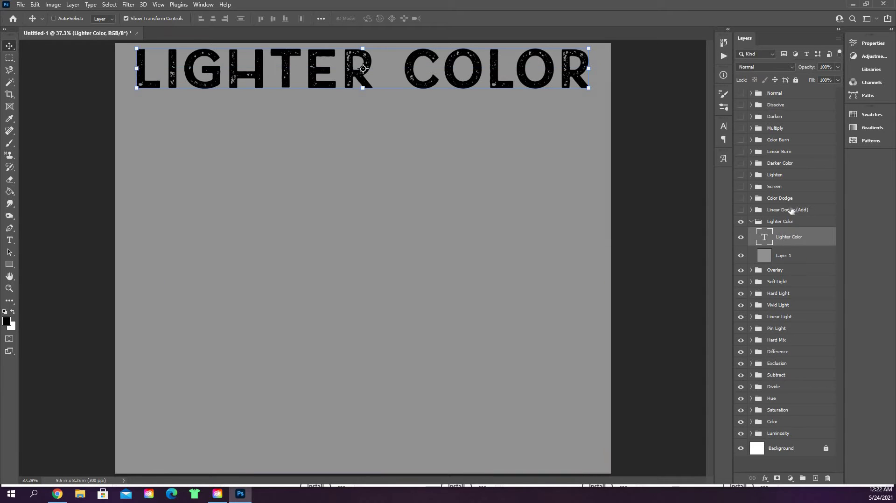
left_click(752, 210)
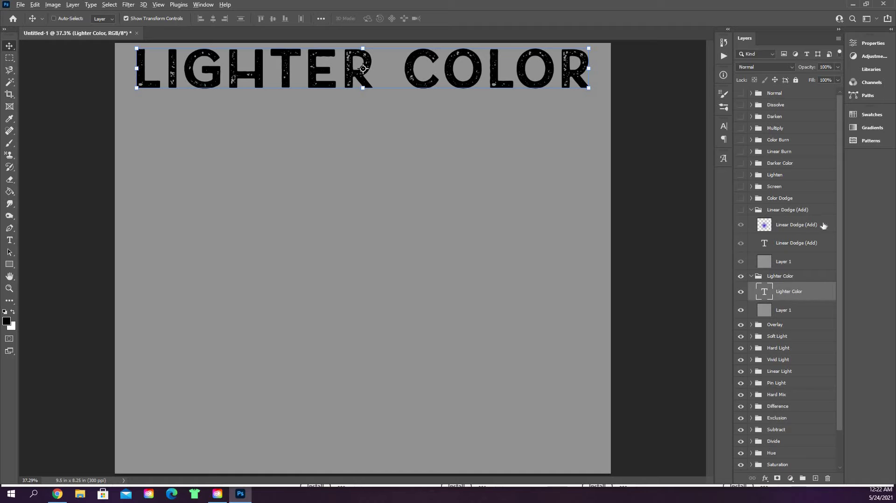
left_click_drag(824, 225, 812, 284)
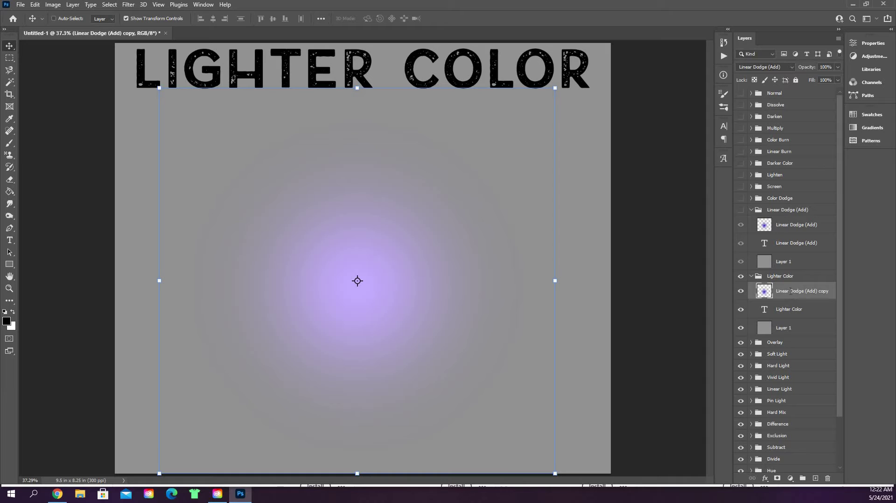
Rename the copied circle layer as Lighter Color and set its blending mode to Lighter Color
double_click(791, 291)
type("Lighter Color")
key("Return")
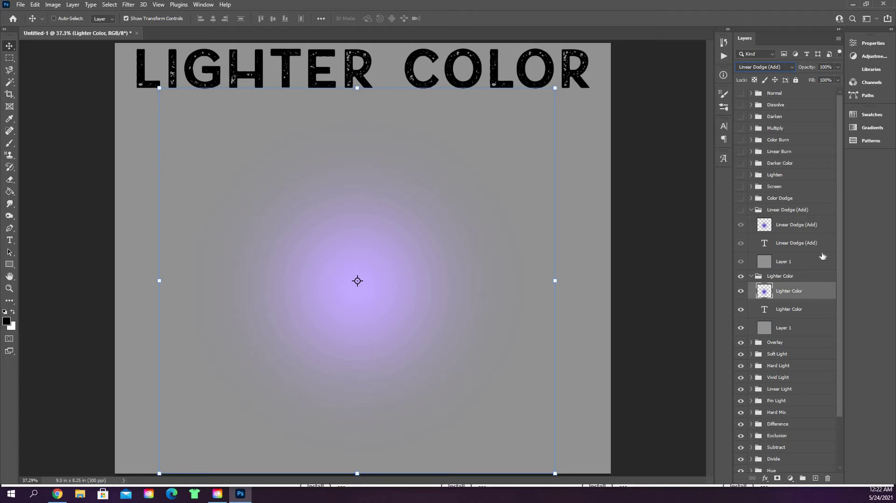
left_click(792, 67)
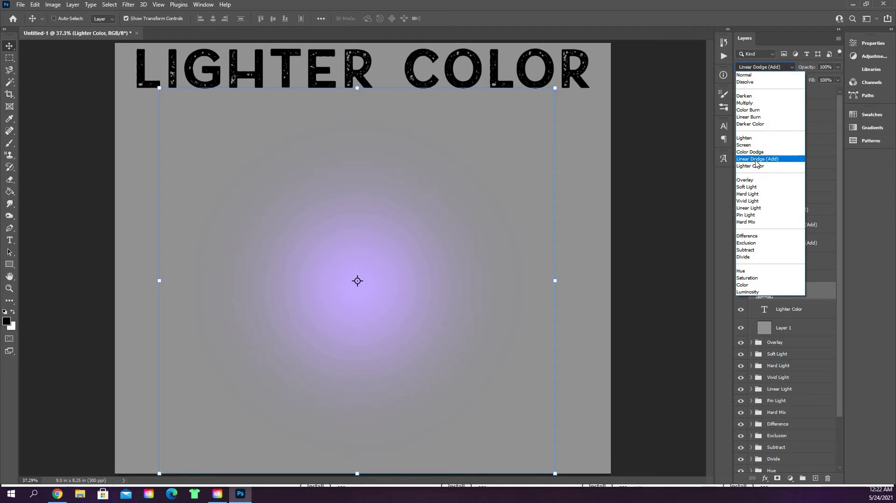
left_click(759, 167)
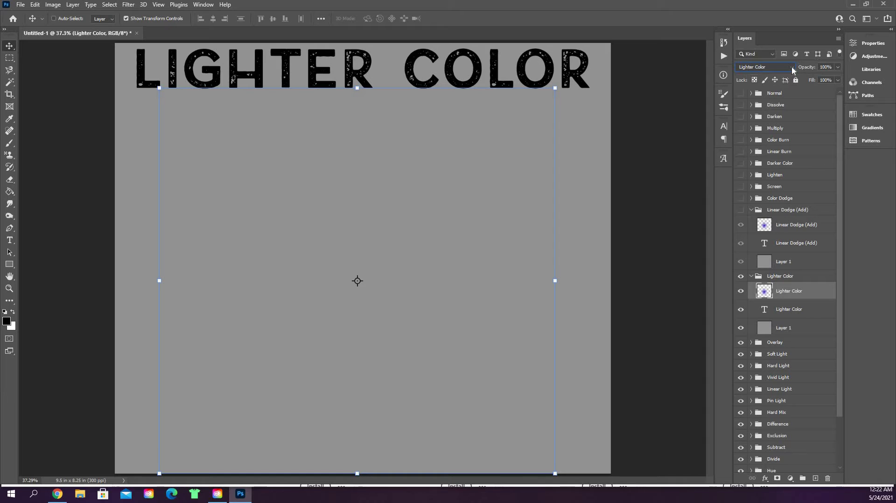
Collapse the Linear Dodge (Add) group, and hide and collapse the Lighter Color group
left_click(752, 277)
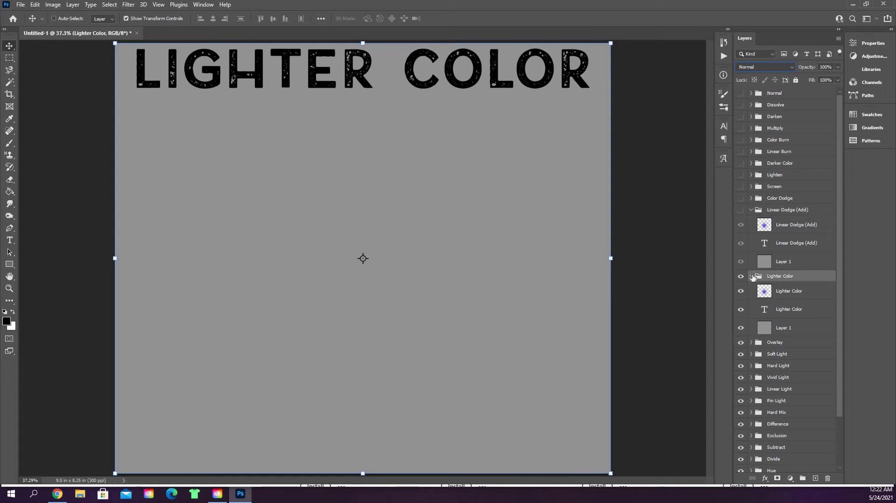
left_click(752, 211)
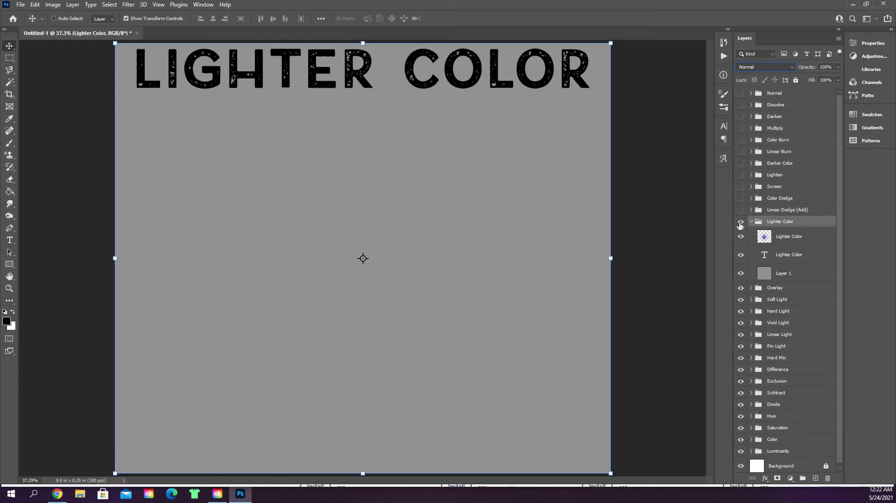
left_click(740, 223)
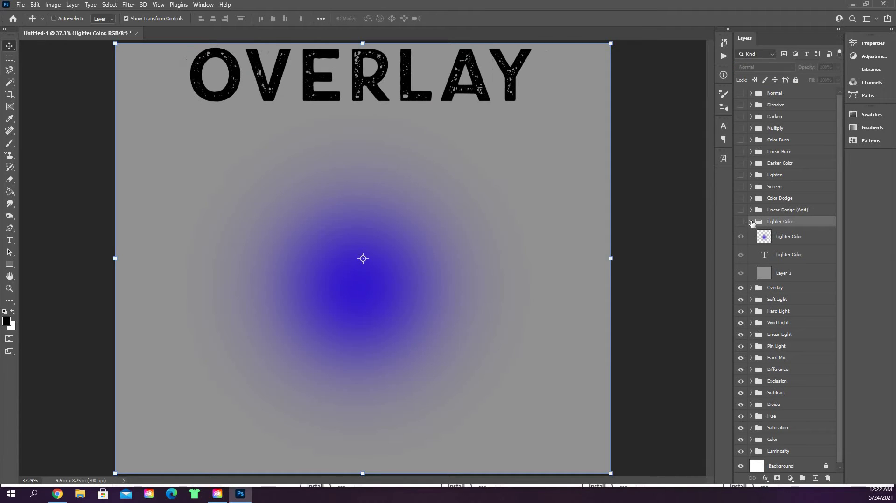
left_click(751, 222)
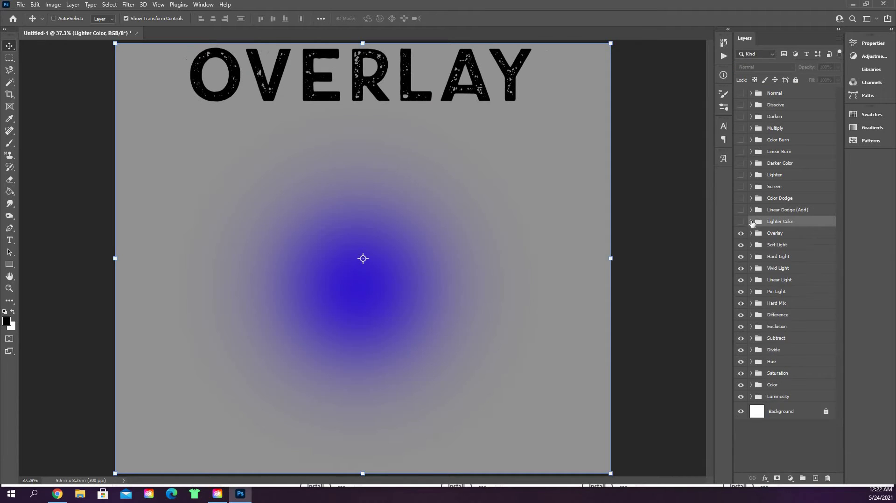
Expand the Overlay group and set its blue circle layer's blending mode to Overlay
left_click(787, 233)
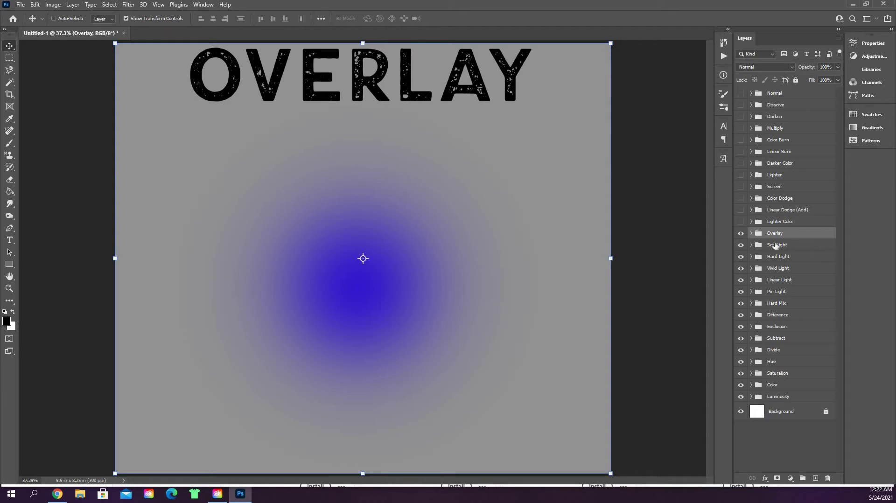
left_click(752, 234)
key("alt+bracketleft")
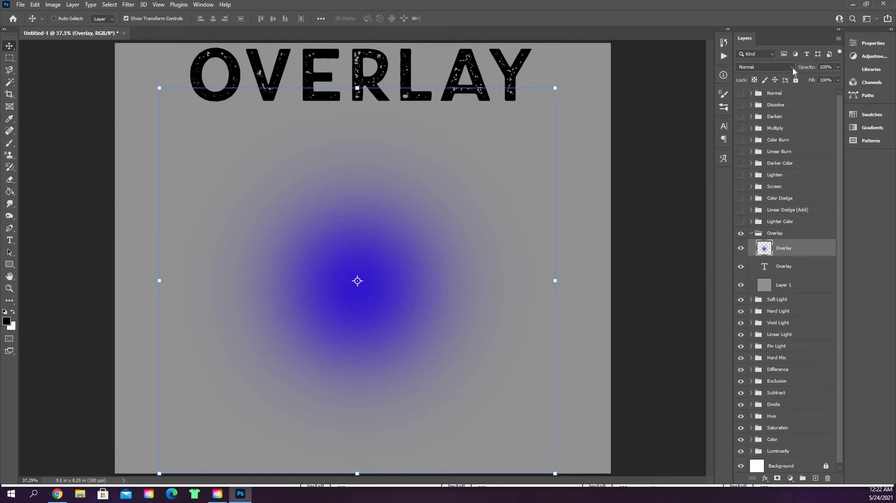
left_click(794, 65)
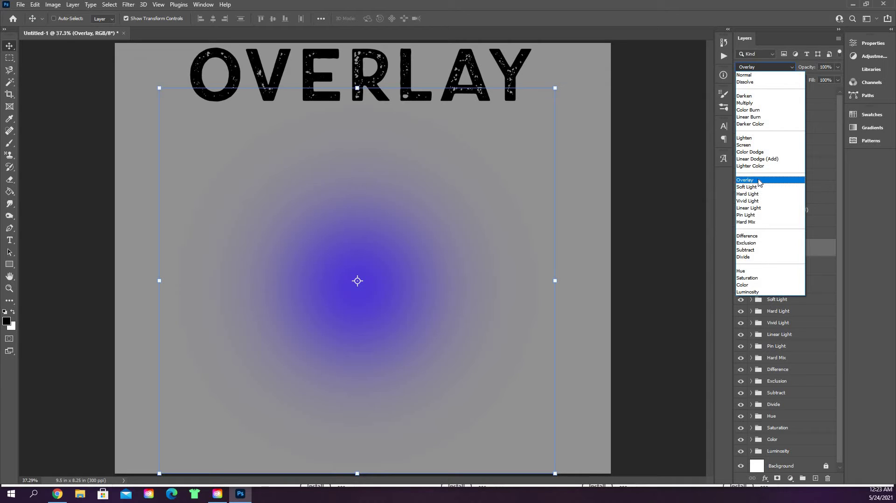
left_click(758, 182)
Add a Pattern Overlay with the dark gray leather texture to Layer 1 in the Overlay group
left_click(796, 286)
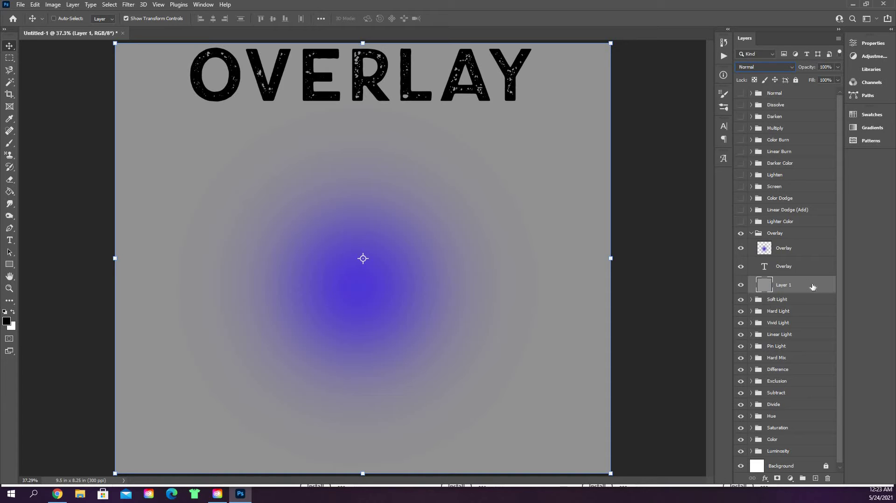
double_click(813, 287)
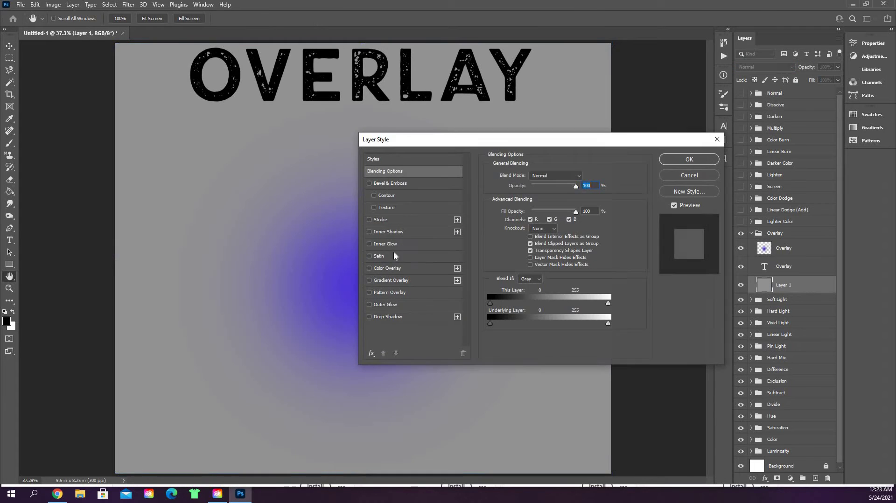
left_click(370, 293)
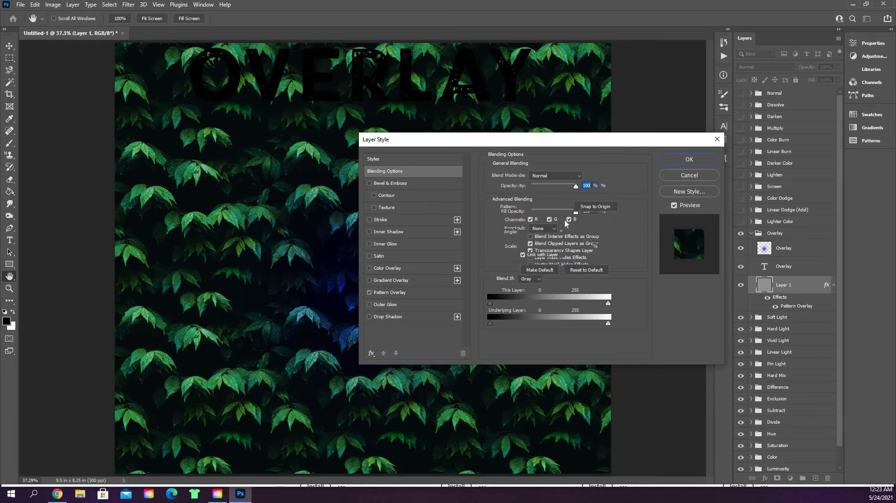
left_click(541, 212)
scroll(509, 256, "down", 10)
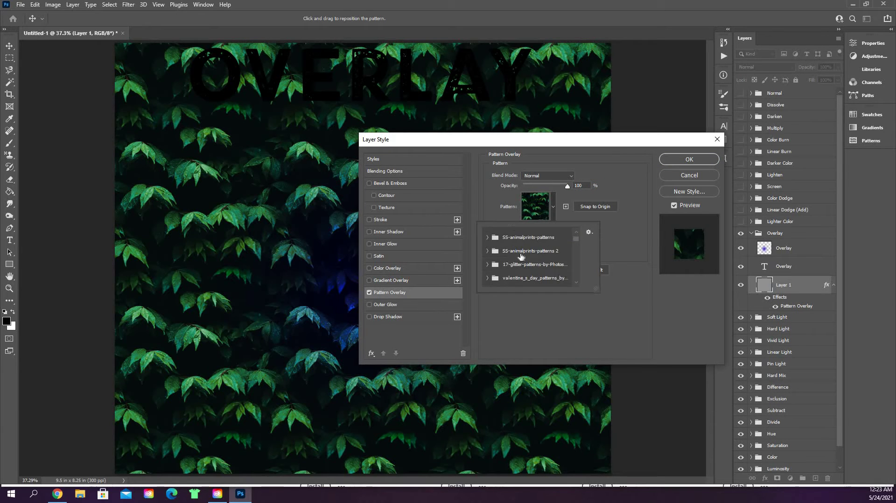
left_click(543, 267)
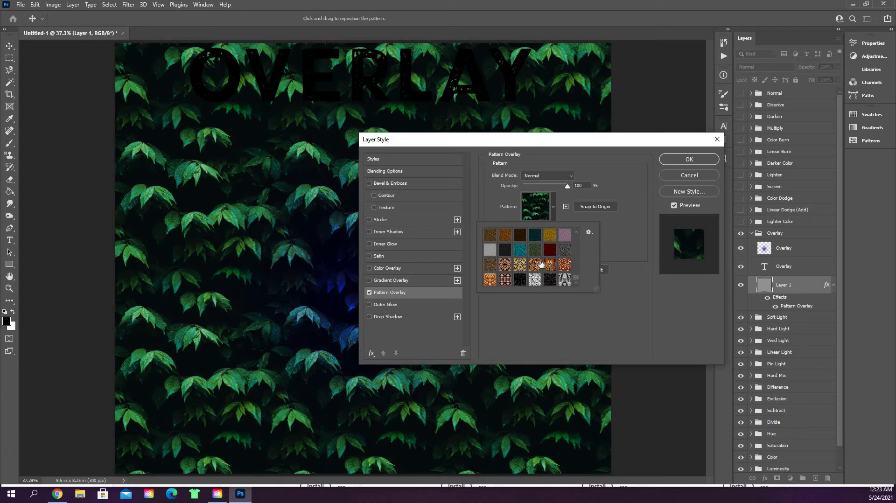
scroll(528, 267, "down", 2)
scroll(528, 267, "up", 1)
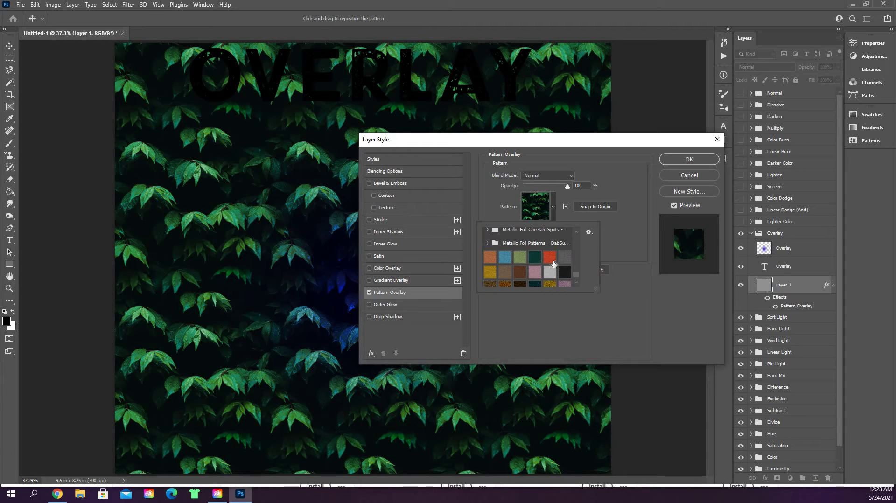
left_click(565, 257)
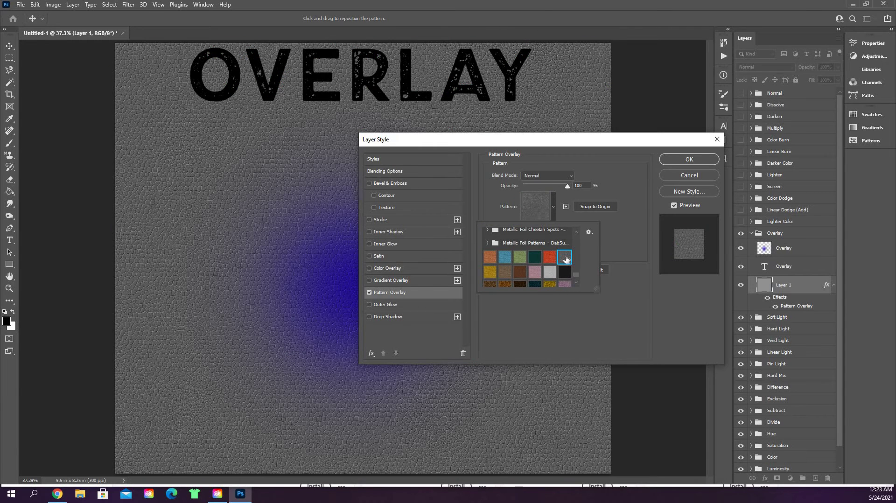
Try other leather colors for Layer 1's Pattern Overlay, including yellow, orange and green
left_click(503, 274)
left_click(494, 272)
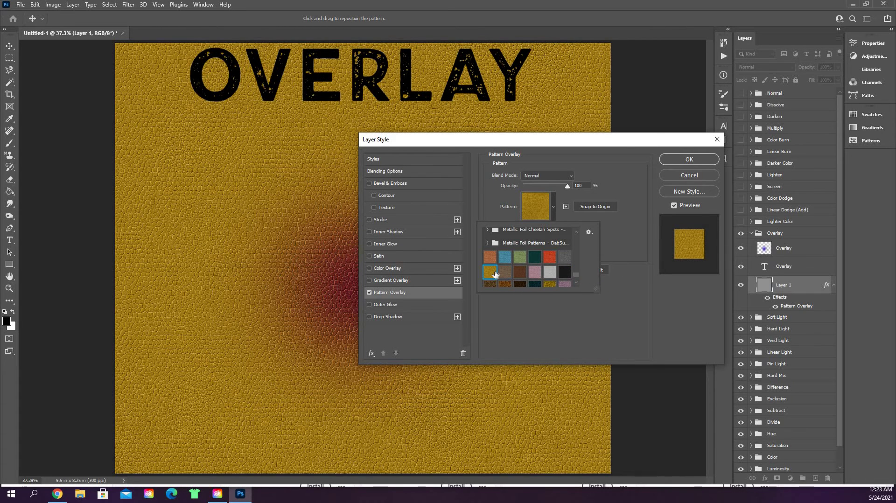
left_click(491, 258)
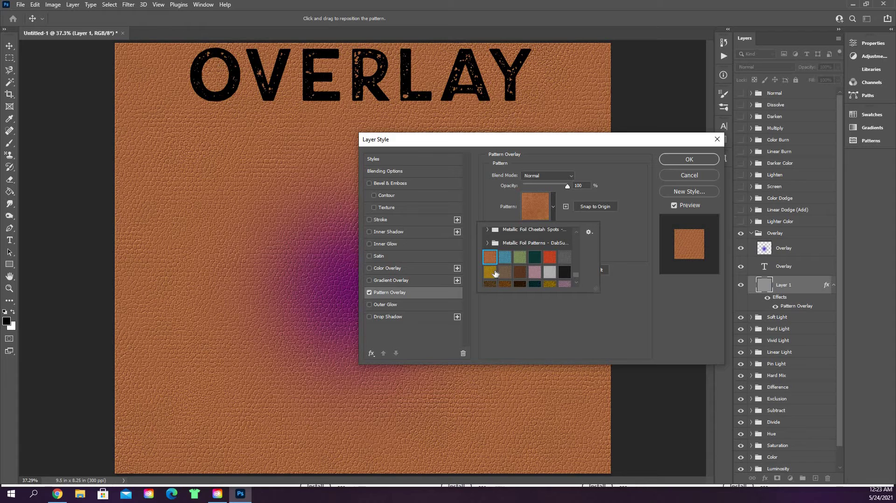
left_click(509, 260)
left_click(521, 261)
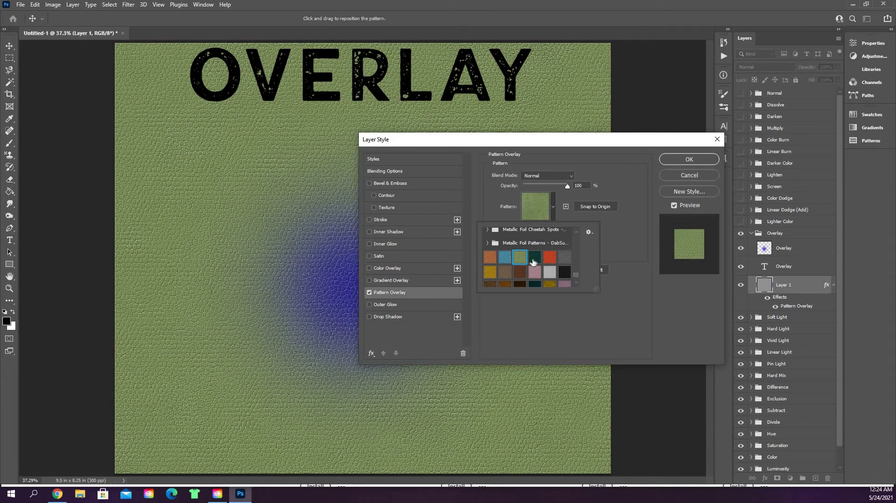
Choose the dark gray leather texture for Layer 1's Pattern Overlay and apply the layer style
left_click(562, 258)
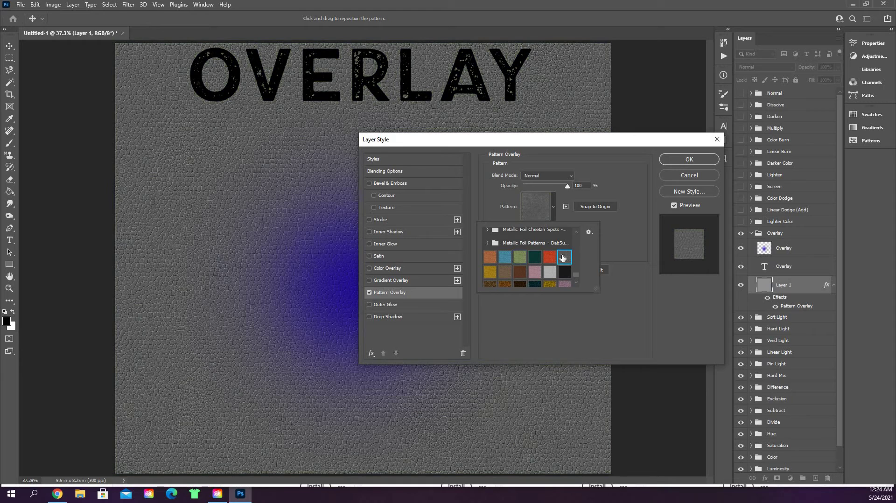
left_click(681, 161)
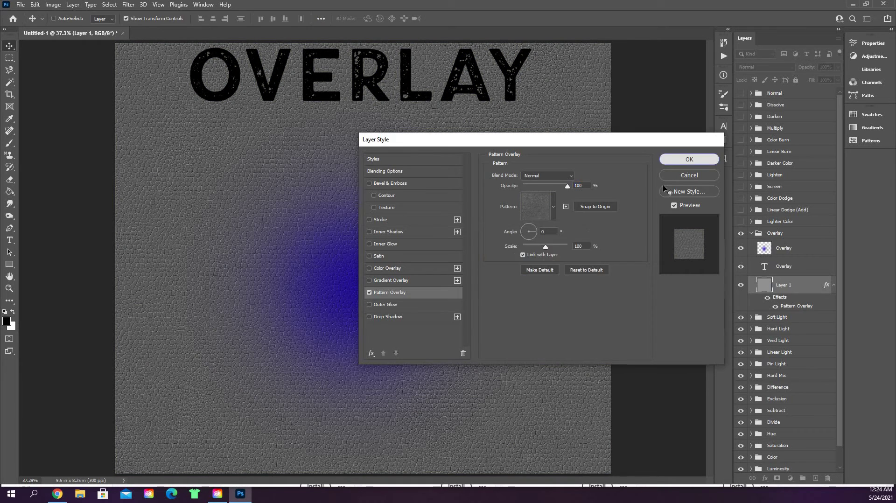
left_click(682, 161)
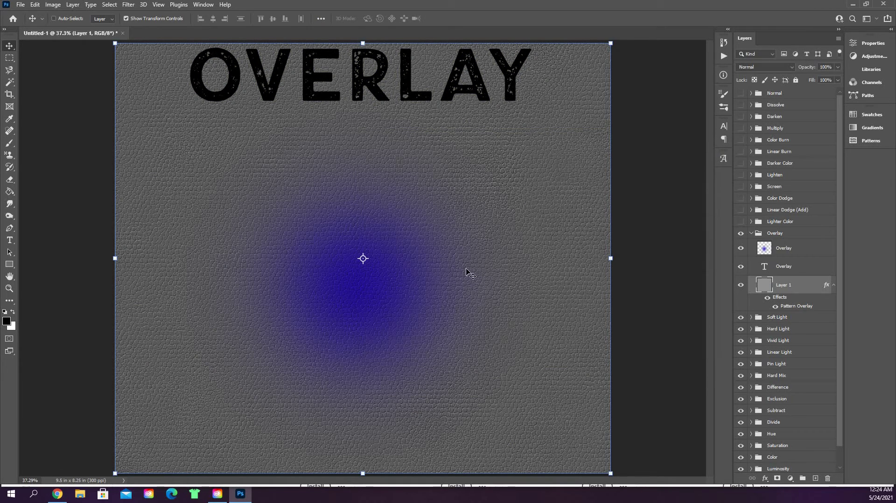
Compare the Overlay group's blue circle on the leather texture in Normal mode, and set it back to Overlay
left_click(805, 252)
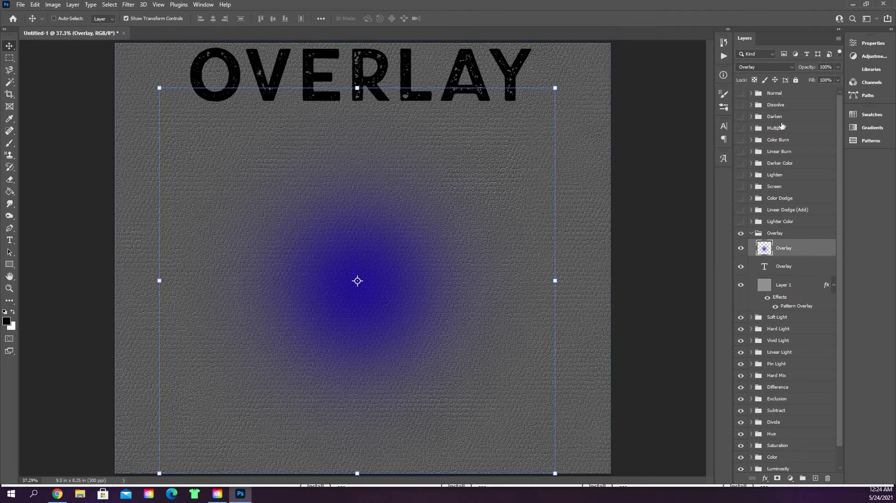
left_click(788, 71)
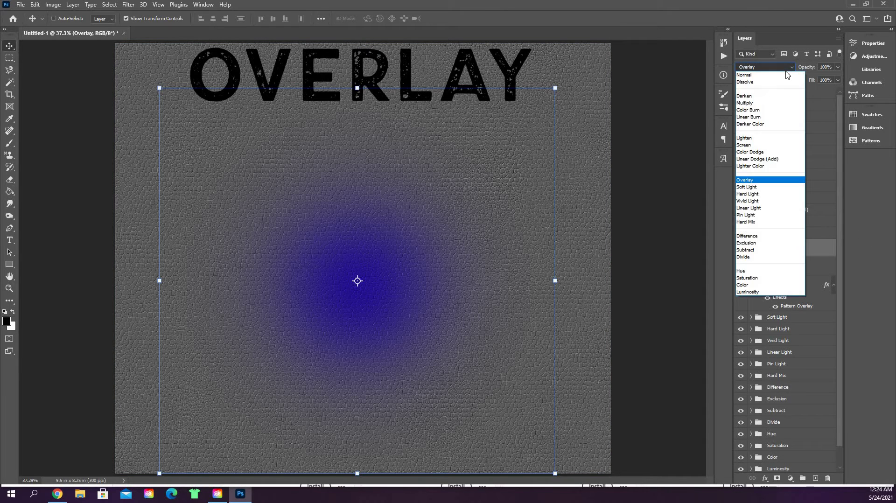
left_click(756, 75)
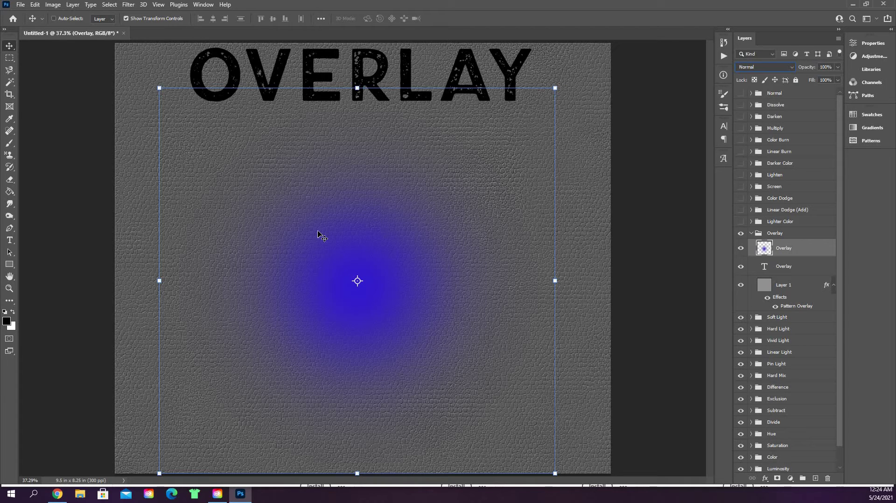
left_click(795, 66)
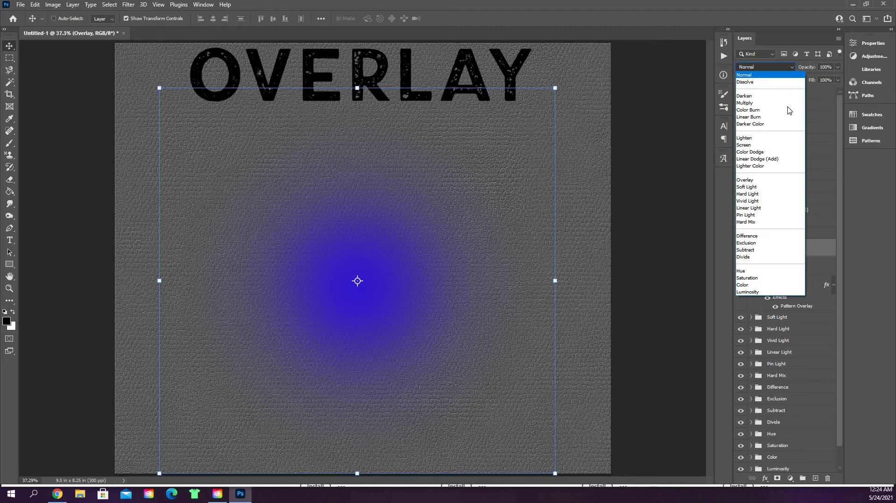
left_click(746, 180)
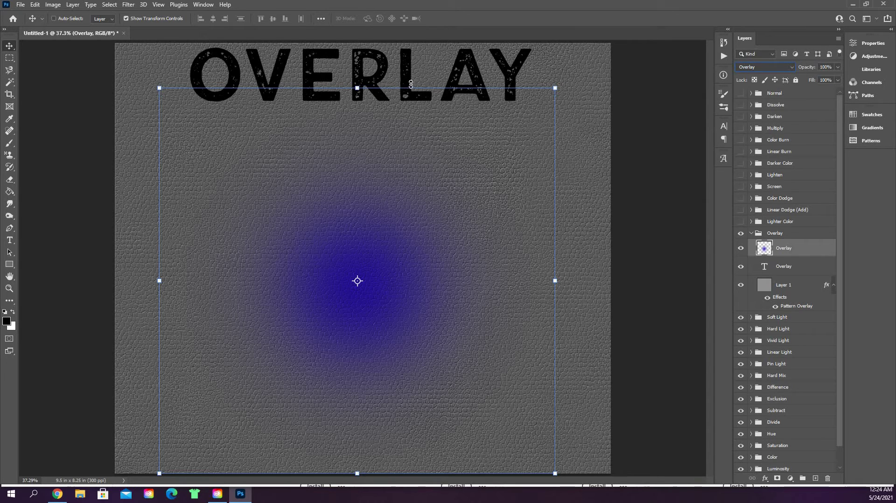
Set the blending mode of the Overlay group's title text layer to Overlay
left_click(800, 268)
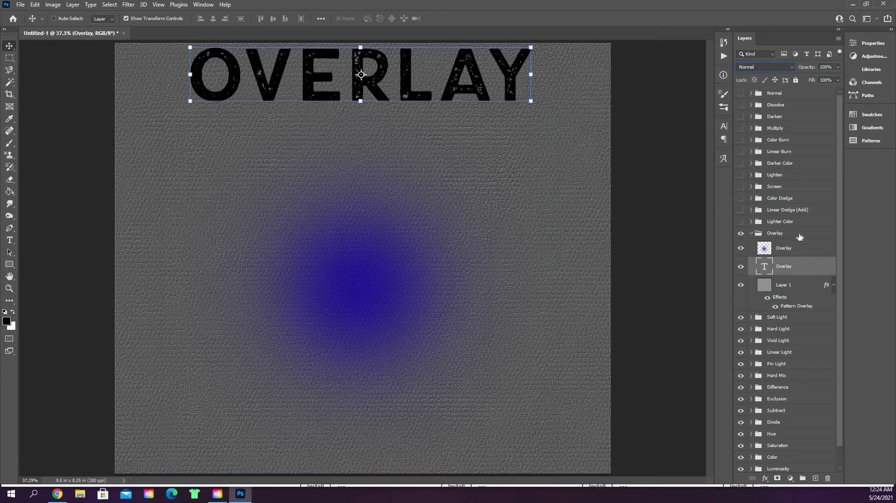
left_click(790, 69)
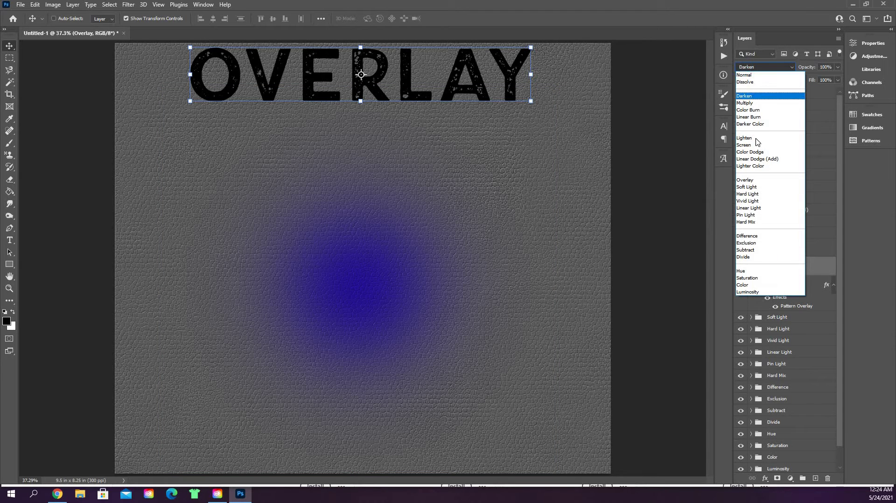
left_click(751, 181)
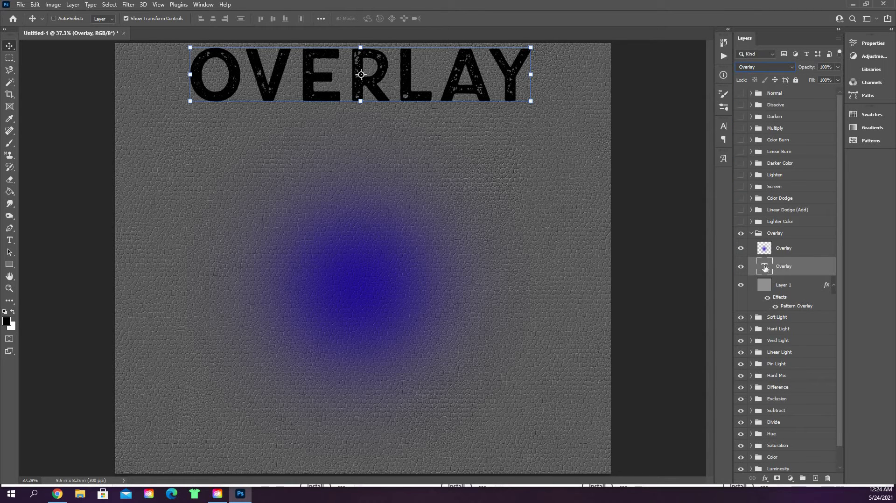
Recolor the OVERLAY title text with the blue #2c18a6 sampled from the circle's center, keeping its blending mode at Overlay
double_click(764, 267)
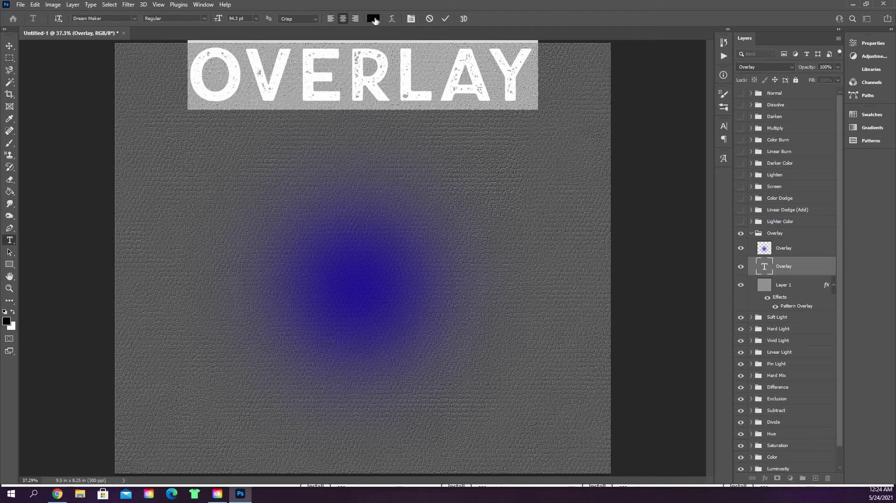
left_click(374, 18)
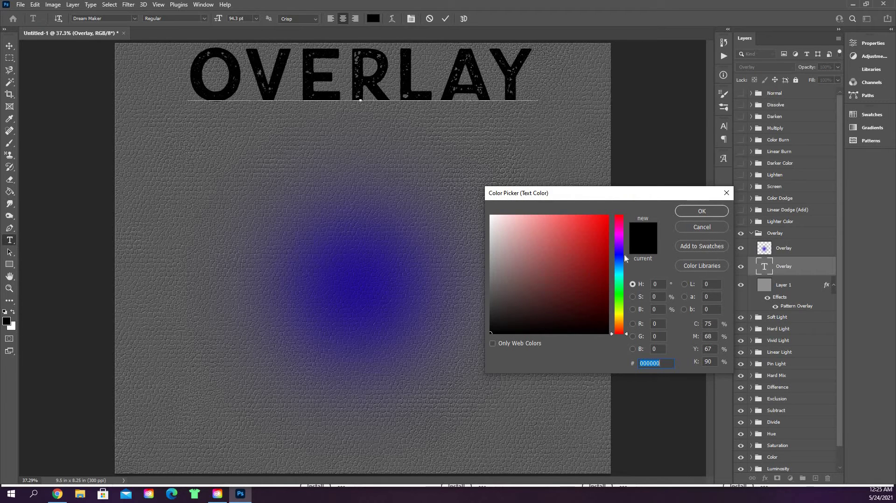
left_click(360, 271)
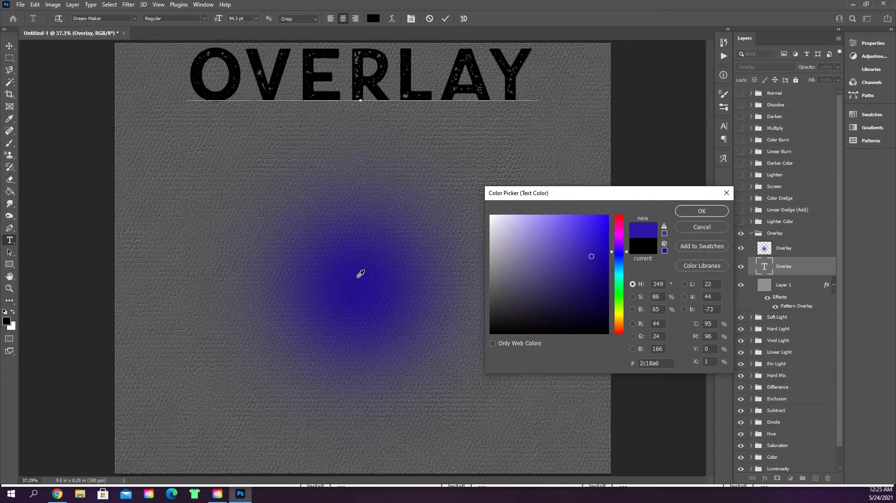
left_click(687, 209)
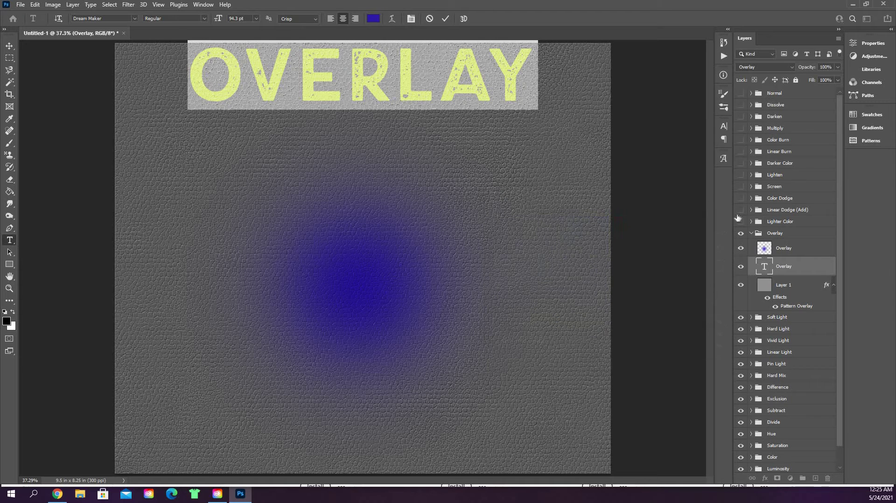
key("ctrl+Return")
key("v")
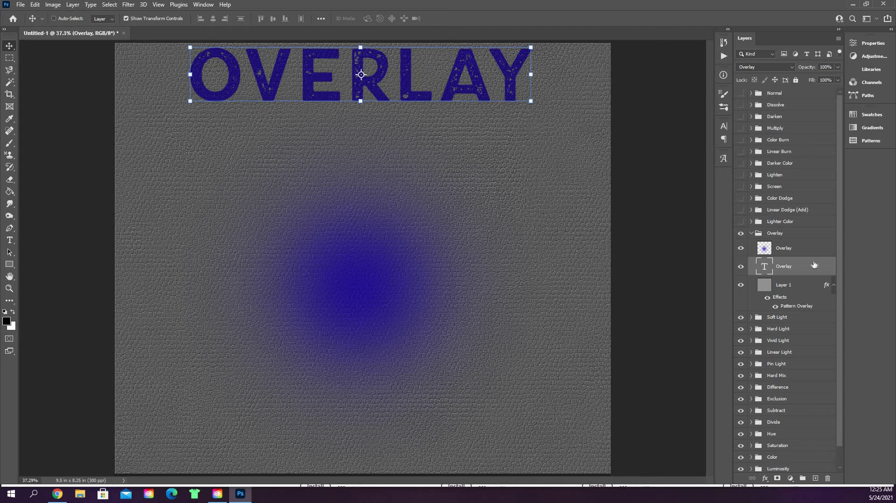
left_click(793, 67)
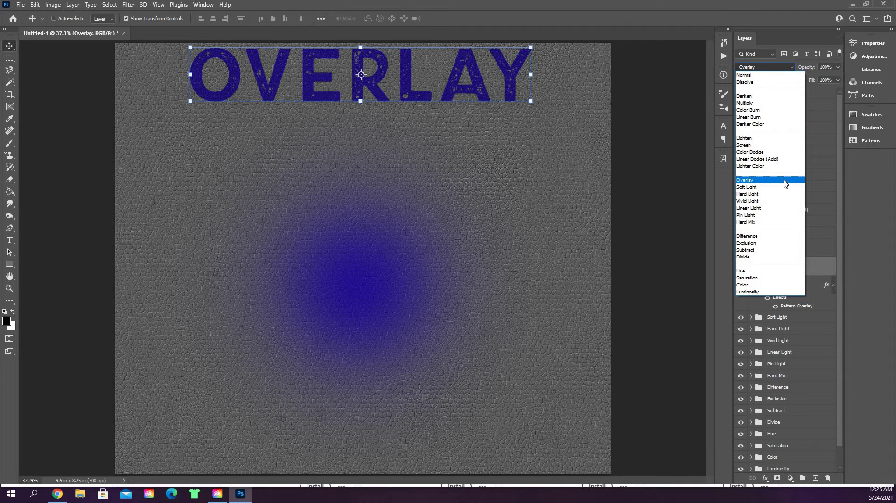
left_click(784, 182)
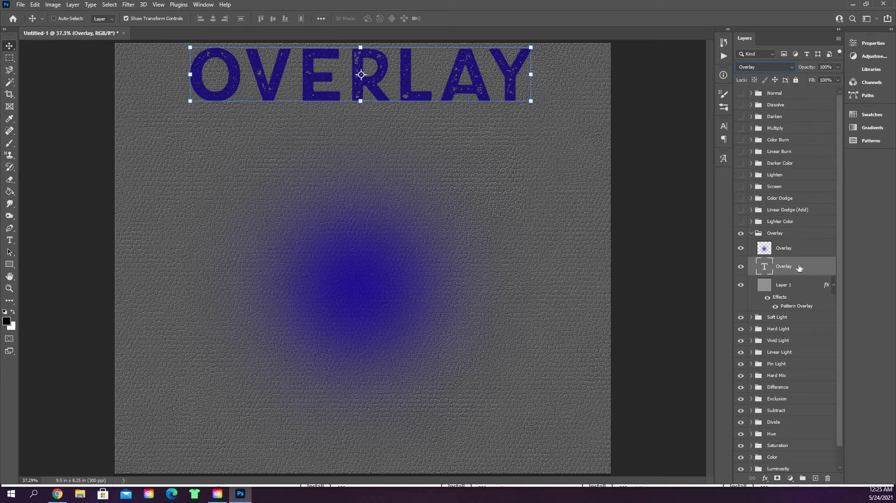
Collapse and hide the Overlay group, and expand the Soft Light group
left_click(751, 233)
left_click(741, 233)
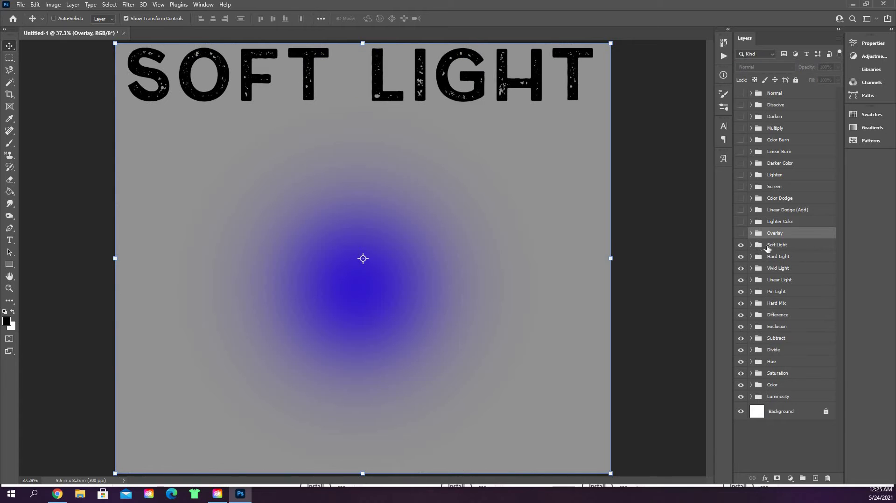
left_click(750, 246)
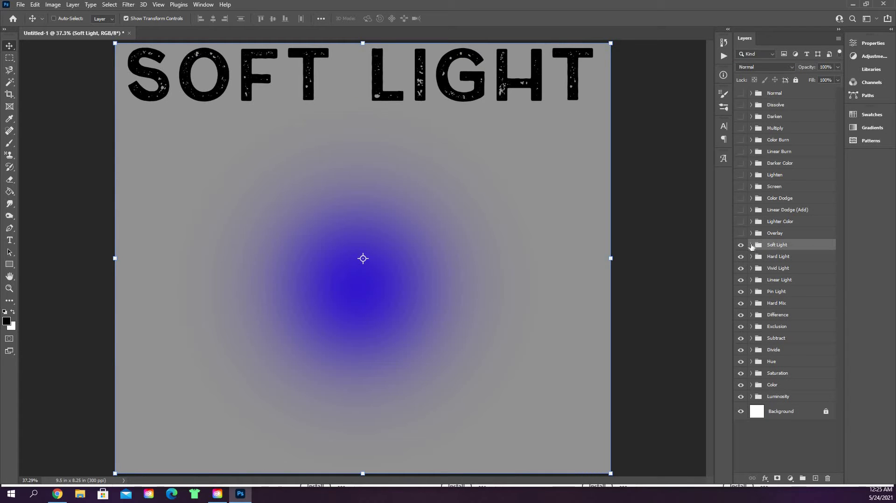
left_click(752, 246)
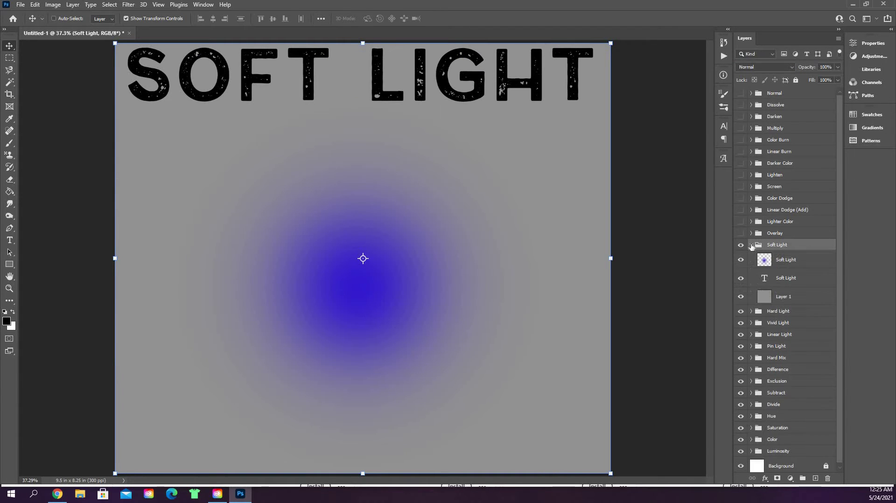
Add a Pattern Overlay with the dark gray leather texture to Layer 1 in the Soft Light group
left_click(805, 299)
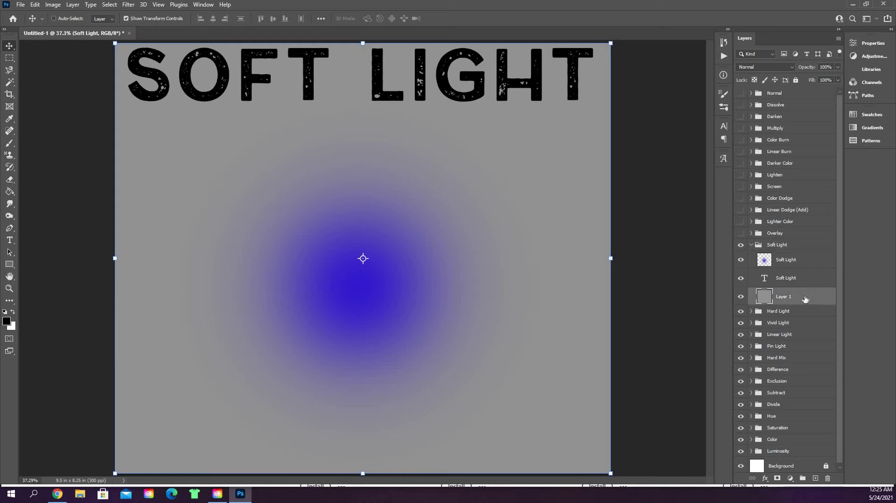
double_click(805, 300)
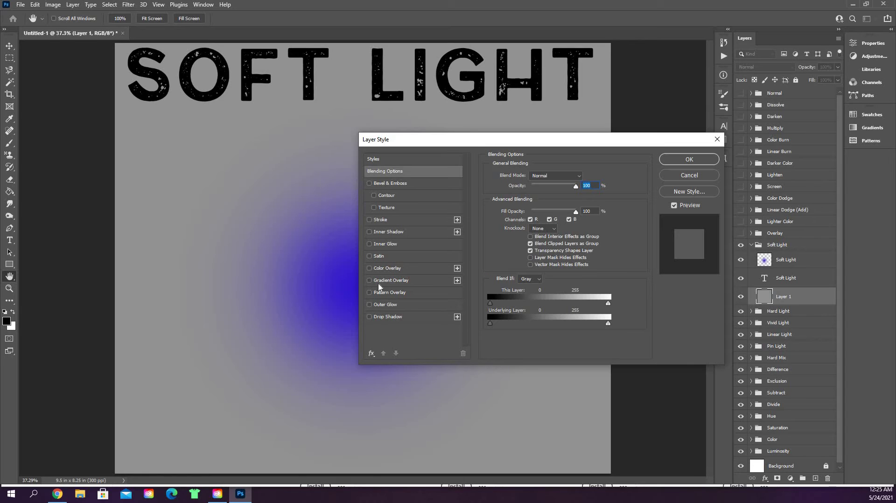
left_click(369, 294)
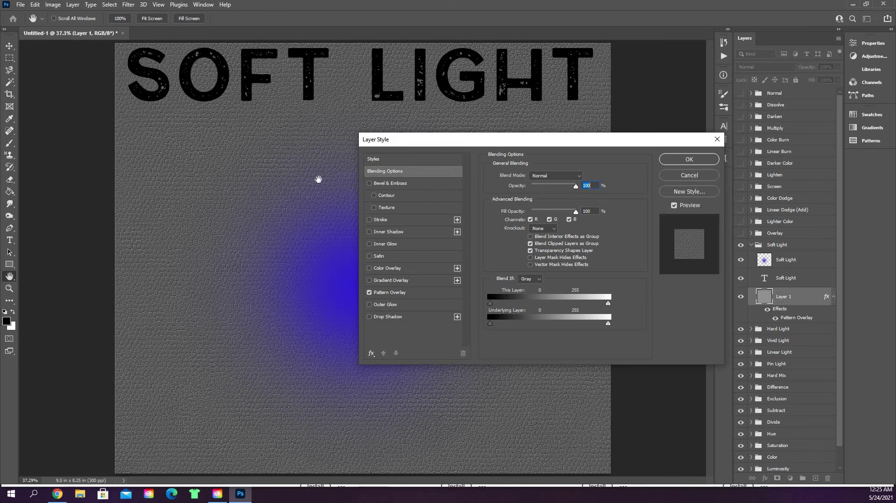
left_click(698, 160)
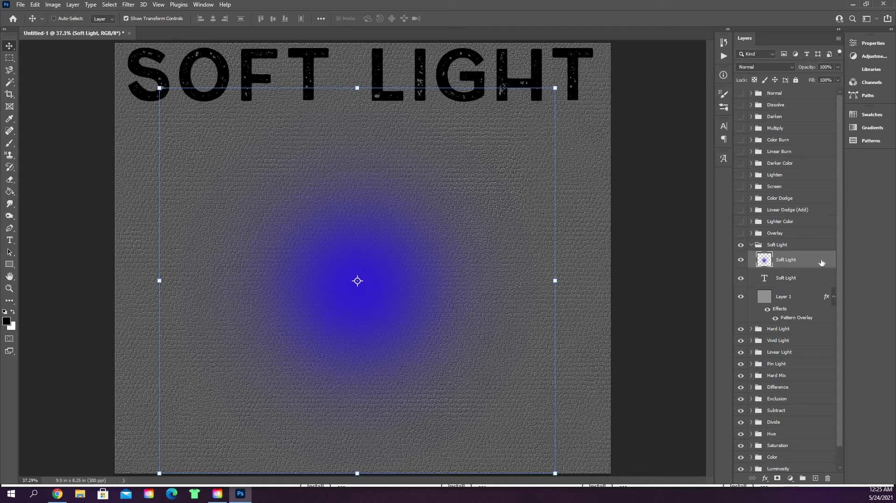
Set the blue circle layer in the Soft Light group to Soft Light, comparing the effect with Overlay
left_click(788, 69)
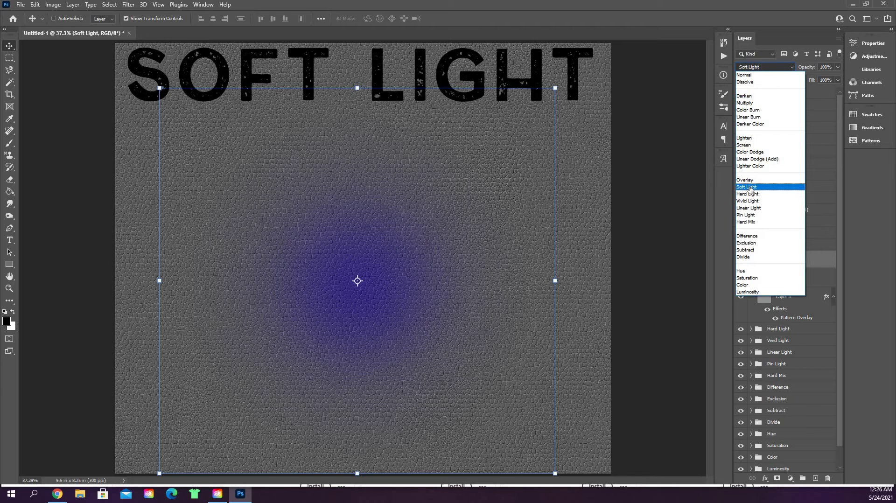
left_click(749, 189)
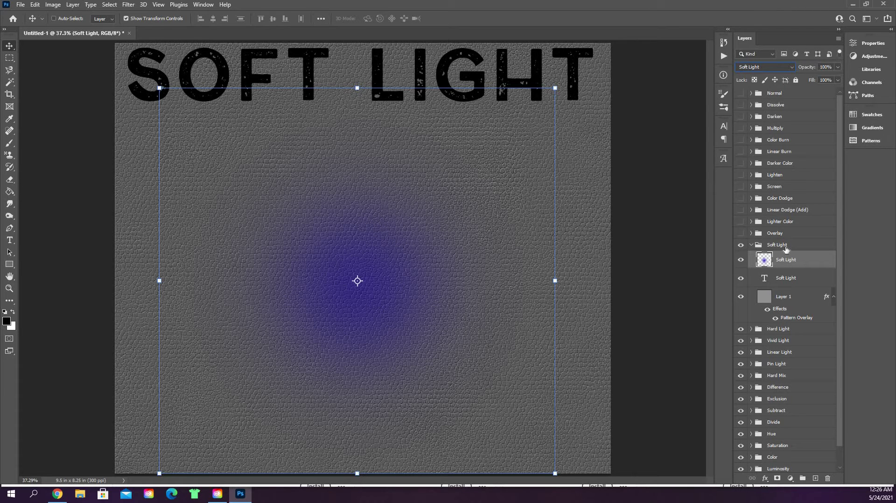
left_click(792, 68)
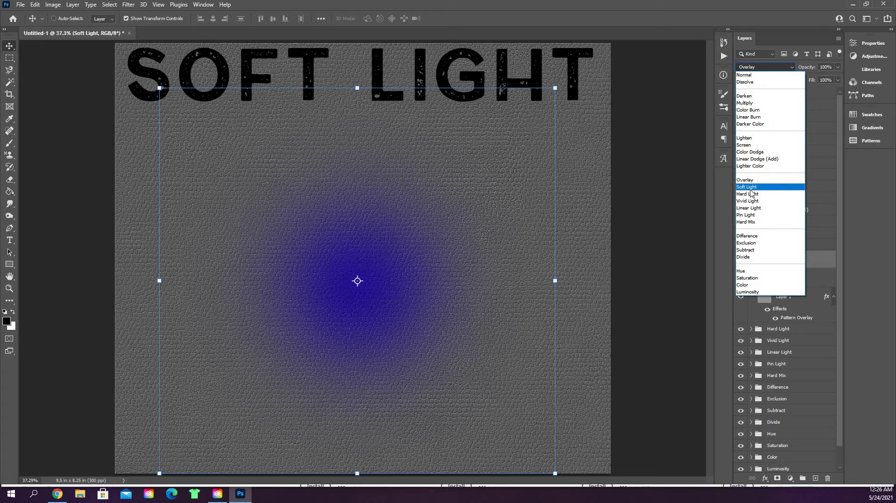
left_click(751, 189)
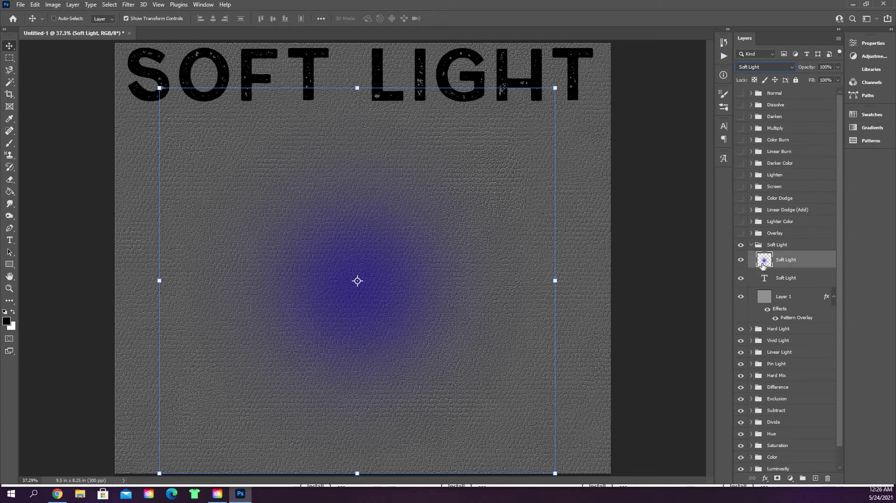
Collapse and hide the Soft Light group, and expand the Hard Light group
left_click(750, 246)
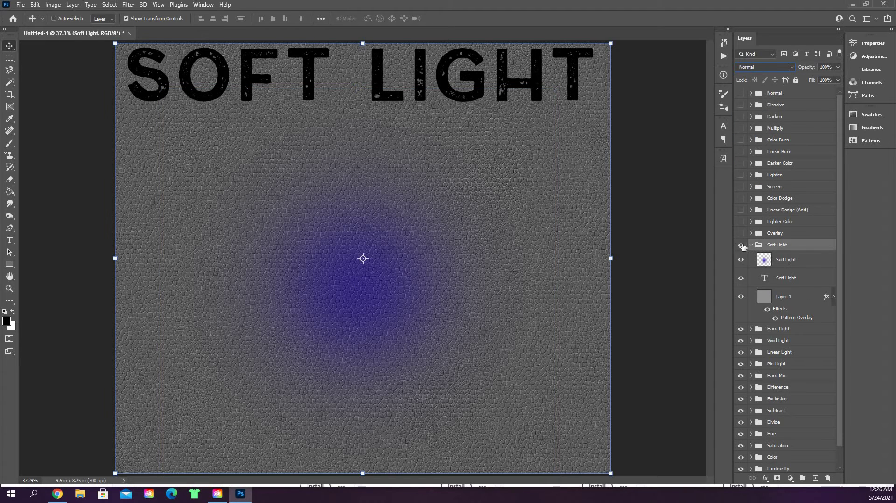
left_click(751, 245)
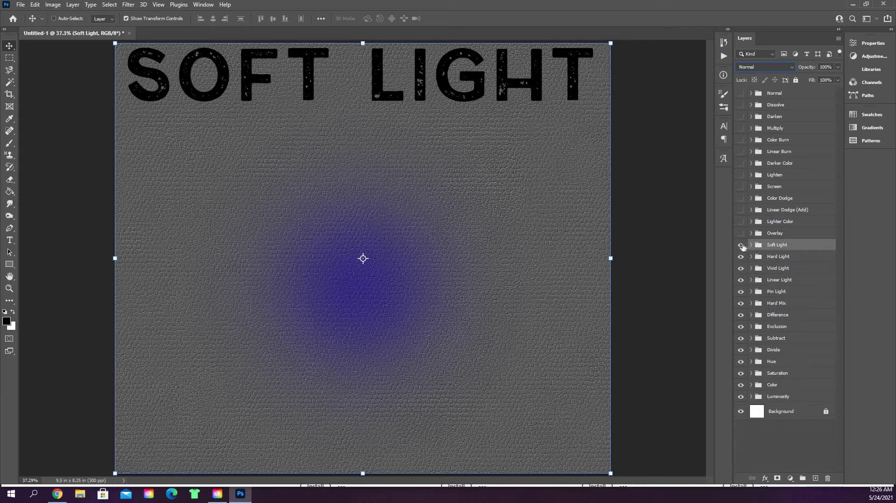
left_click(741, 245)
left_click(752, 257)
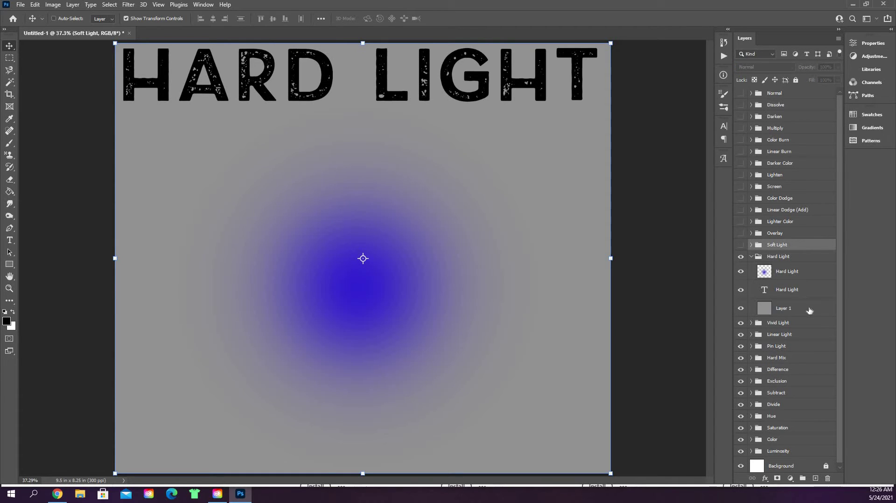
Add a Pattern Overlay with the dark gray leather texture to Layer 1 in the Hard Light group
left_click(809, 311)
key("h")
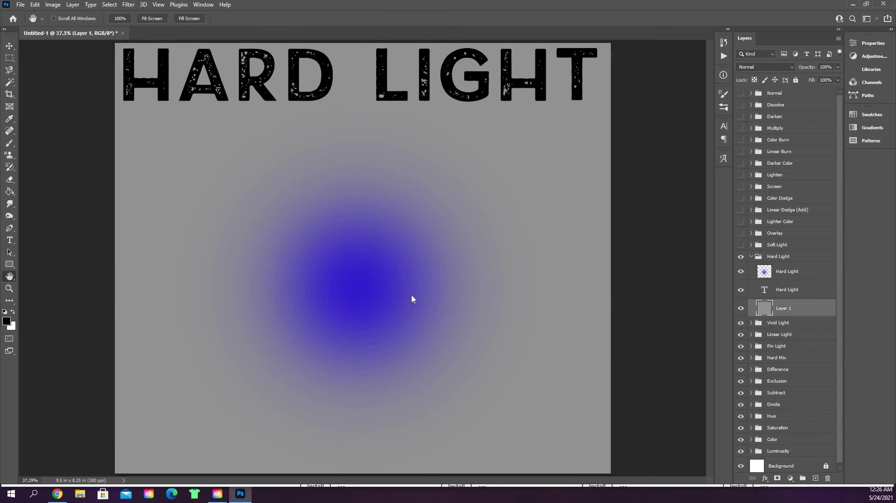
left_click(369, 293)
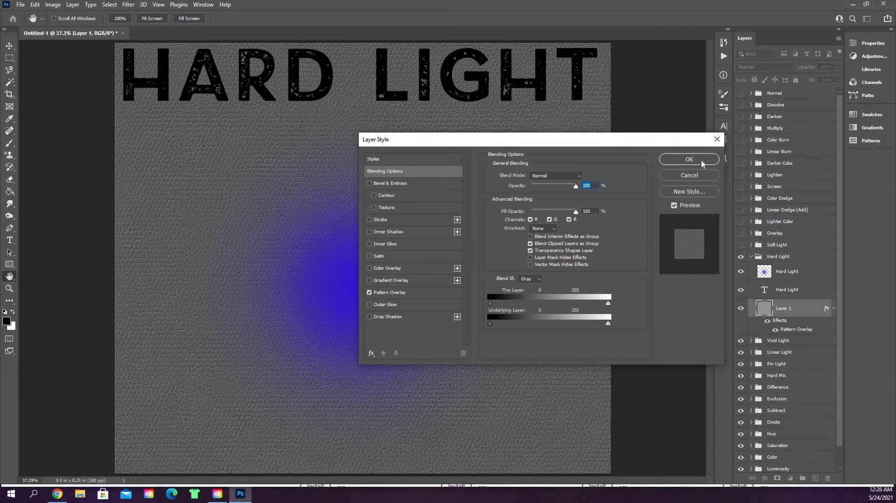
left_click(700, 159)
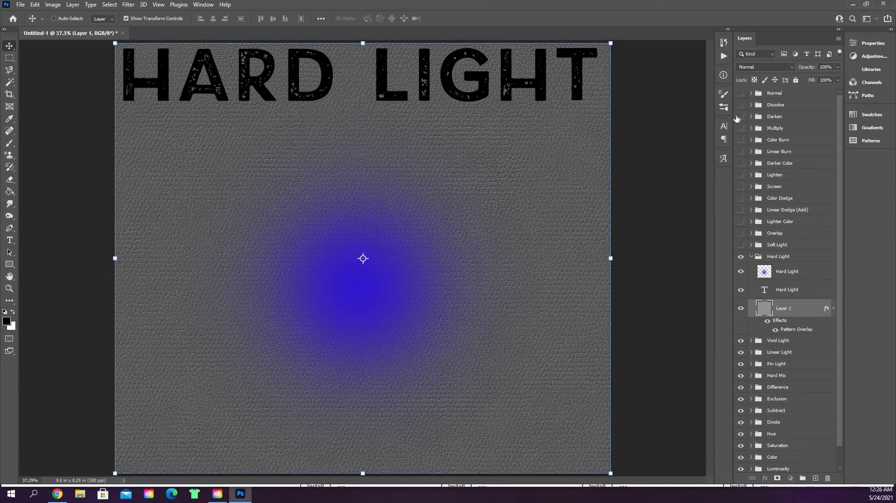
Set the blending mode of the blue circle layer in the Hard Light group to Hard Light
left_click(813, 276)
left_click(789, 67)
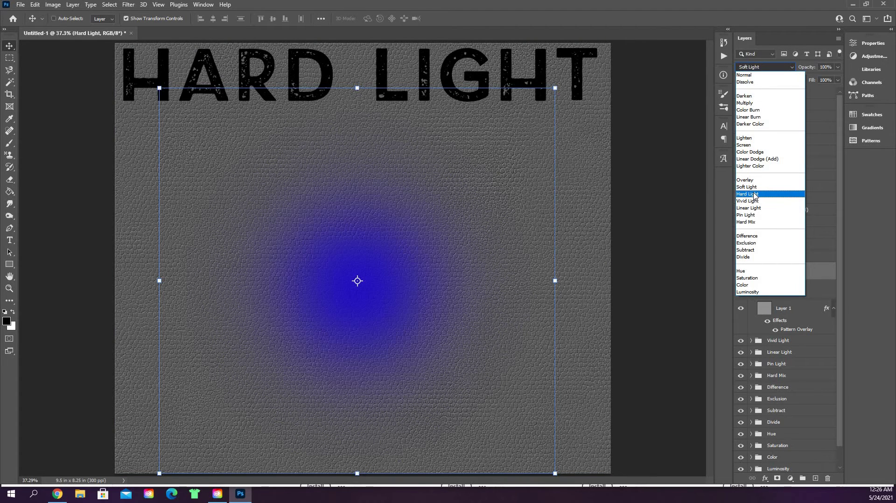
left_click(757, 195)
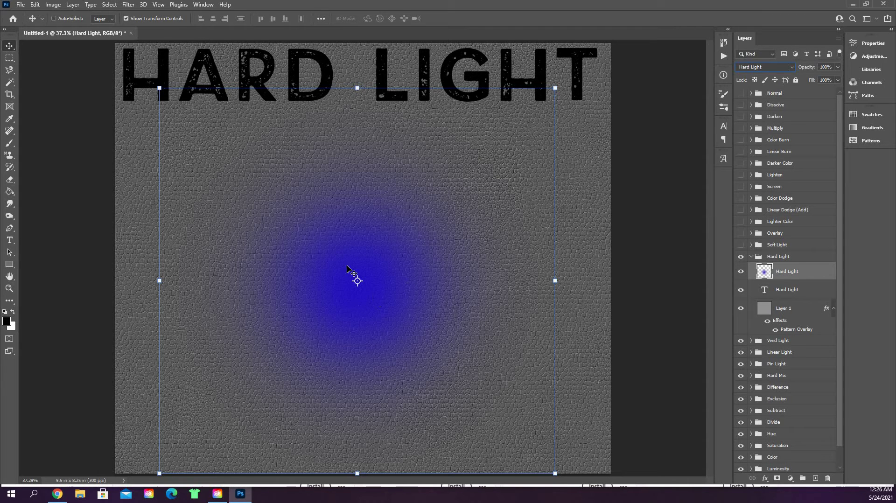
Compare the Hard Light group's blue circle in Overlay and Soft Light modes, and return it to Hard Light
left_click(788, 69)
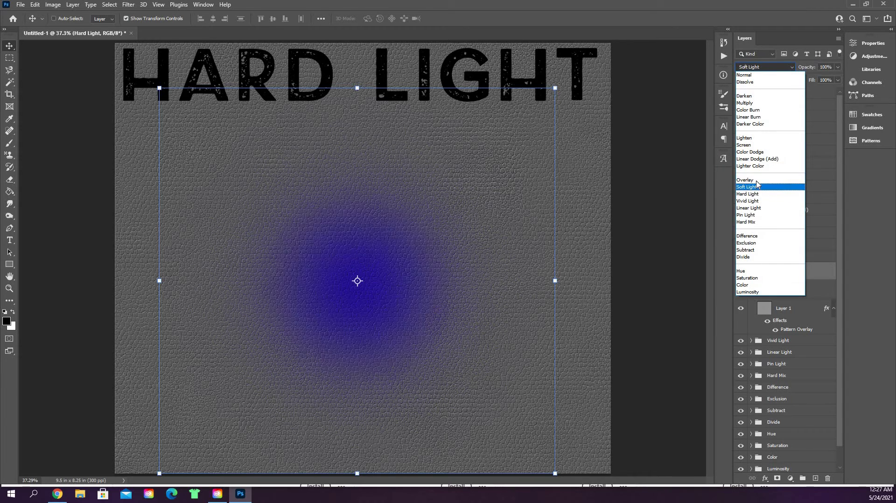
key("Up")
key("Up")
key("Up")
key("Up")
key("Up")
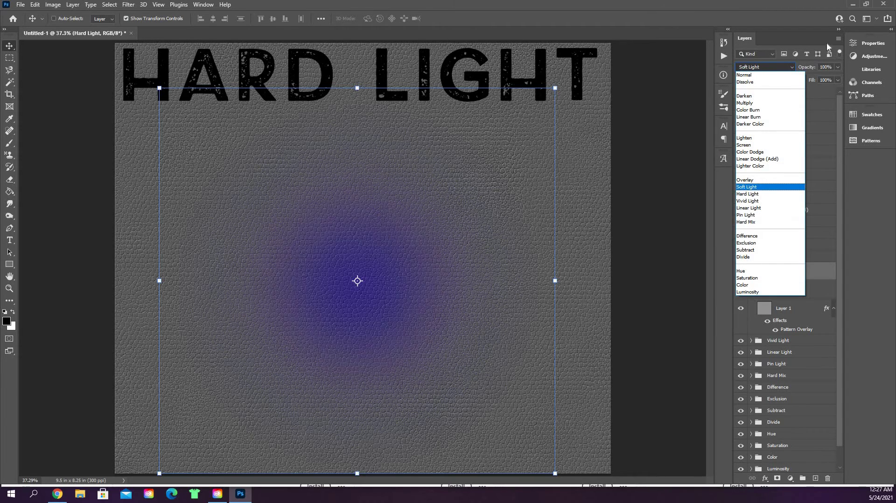
key("Down")
key("Return")
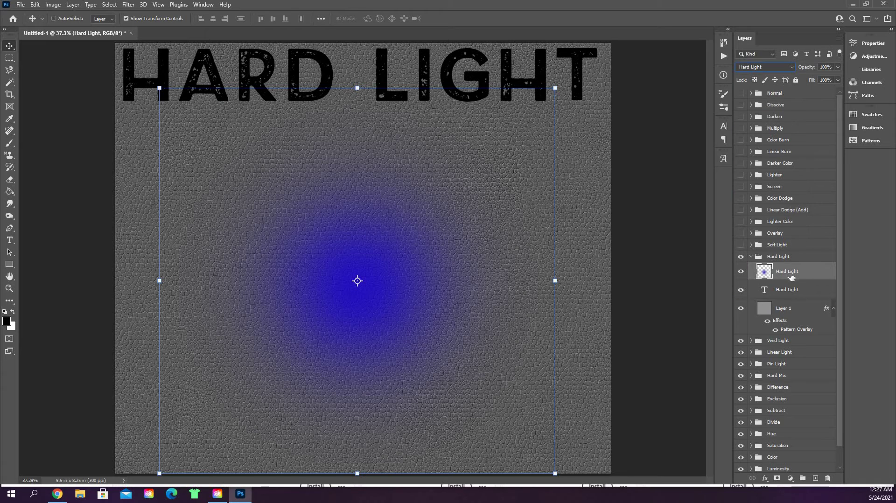
Collapse and hide the Hard Light group, and expand the Vivid Light group
left_click(752, 257)
left_click(742, 260)
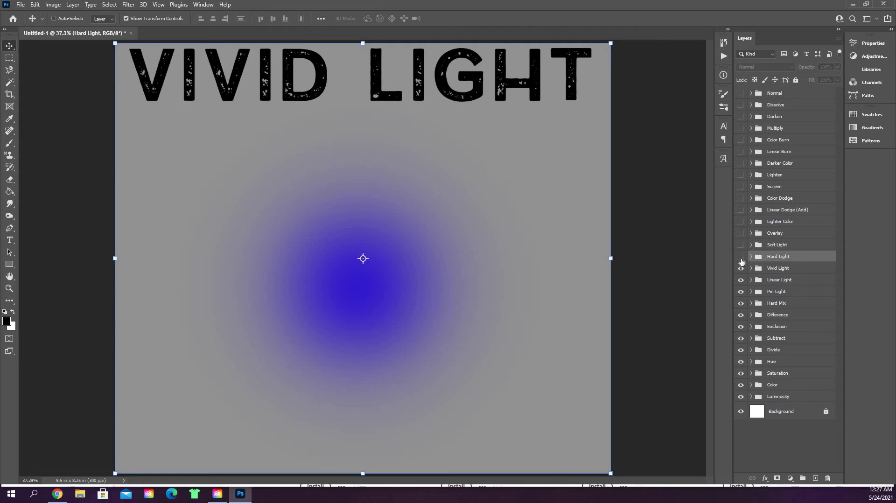
left_click(751, 269)
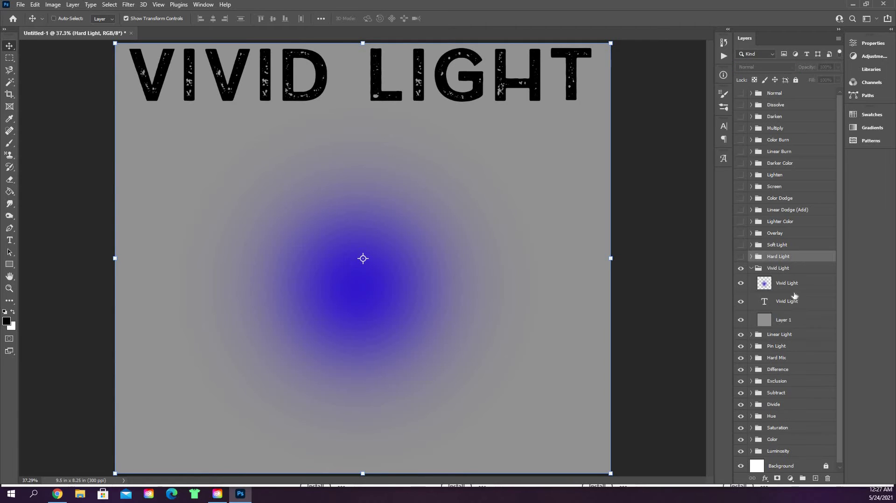
Add a Pattern Overlay with the dark gray leather texture to Layer 1 in the Vivid Light group
left_click(803, 321)
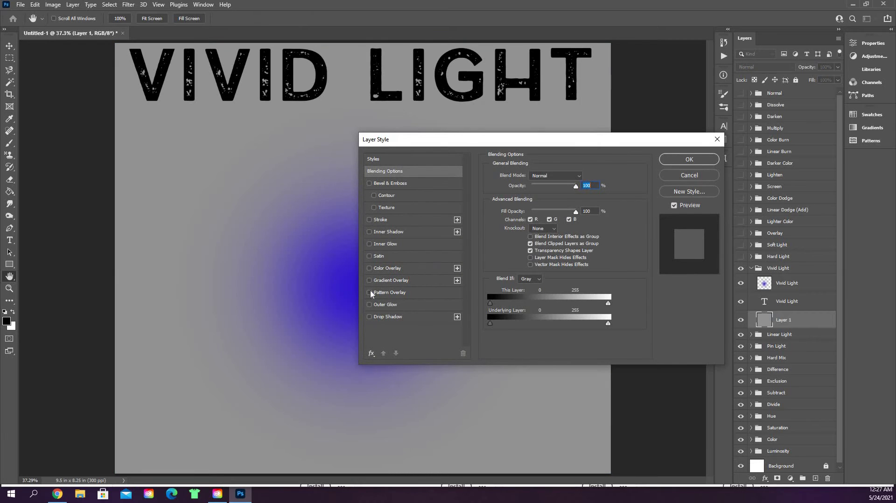
left_click(369, 292)
left_click(689, 160)
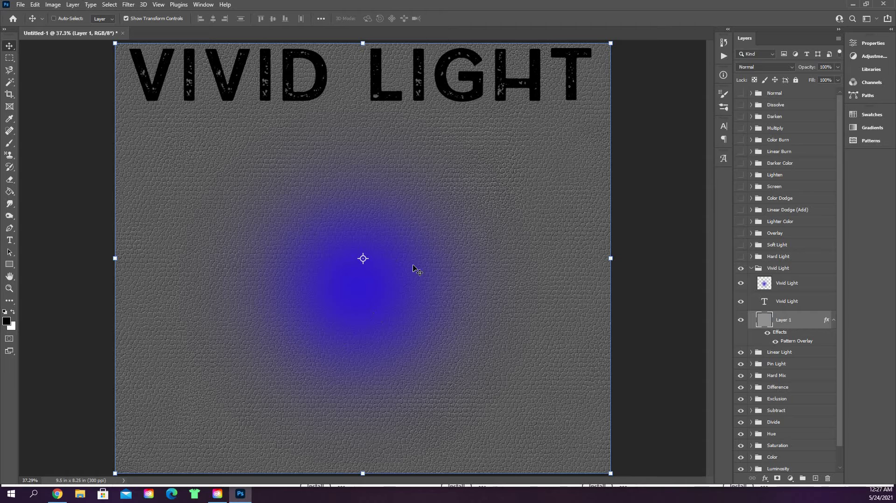
left_click(816, 287)
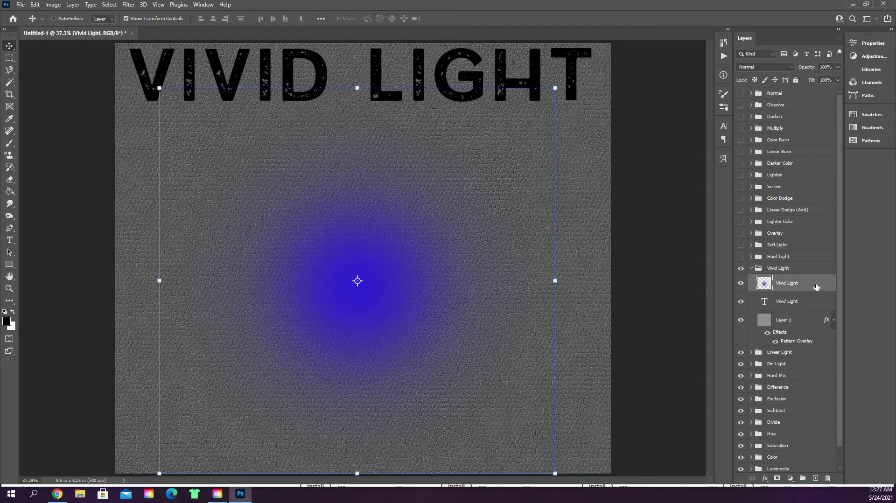
left_click(807, 325)
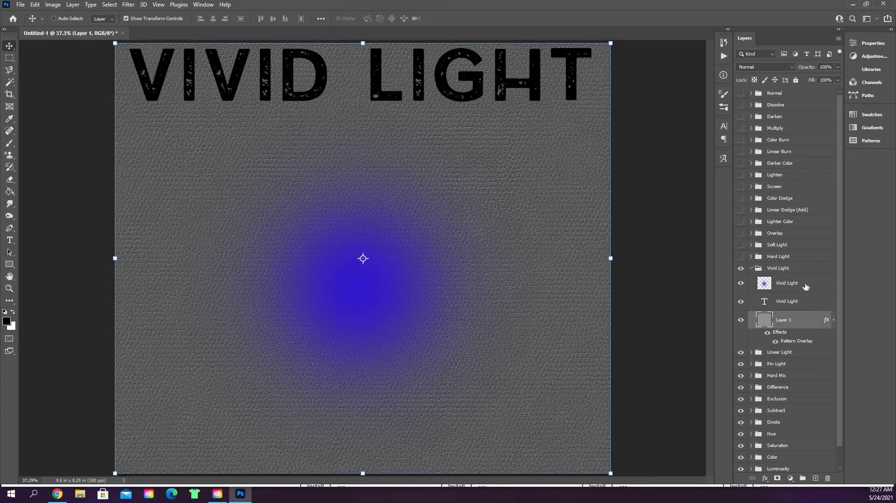
Set the blending mode of the blue circle layer in the Vivid Light group to Vivid Light
left_click(806, 286)
left_click(766, 67)
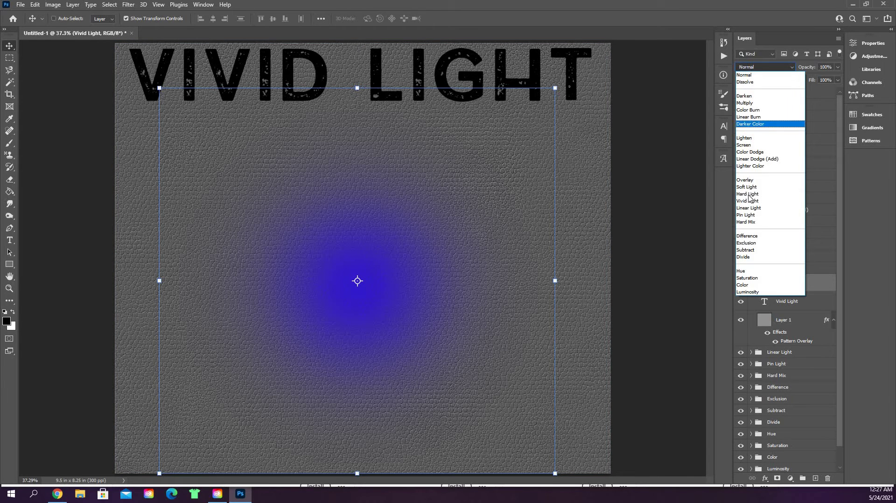
key("Return")
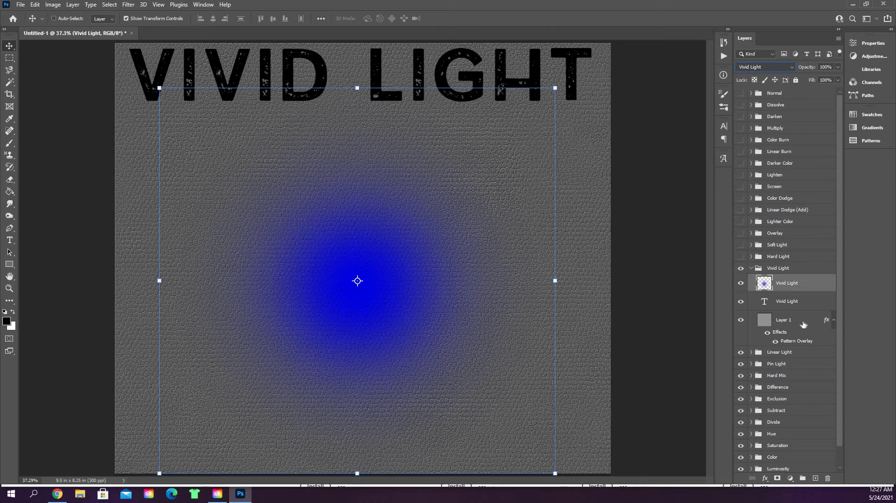
left_click(804, 323)
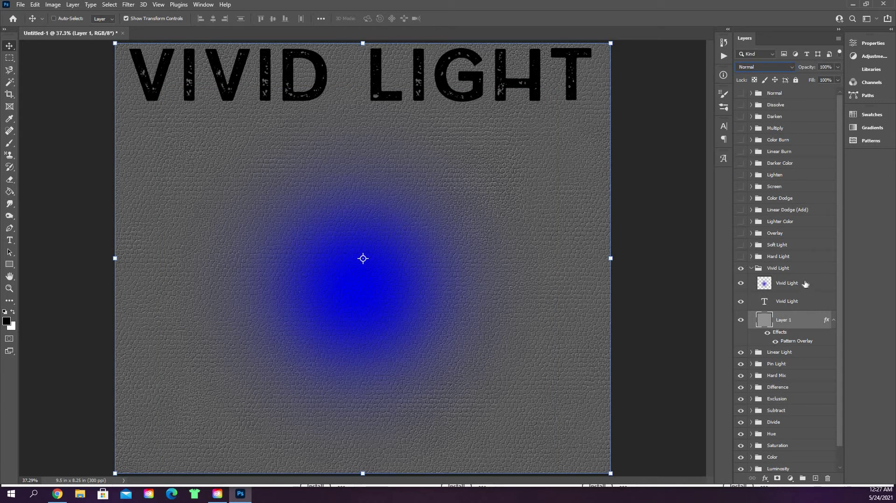
left_click(794, 301)
left_click(793, 283)
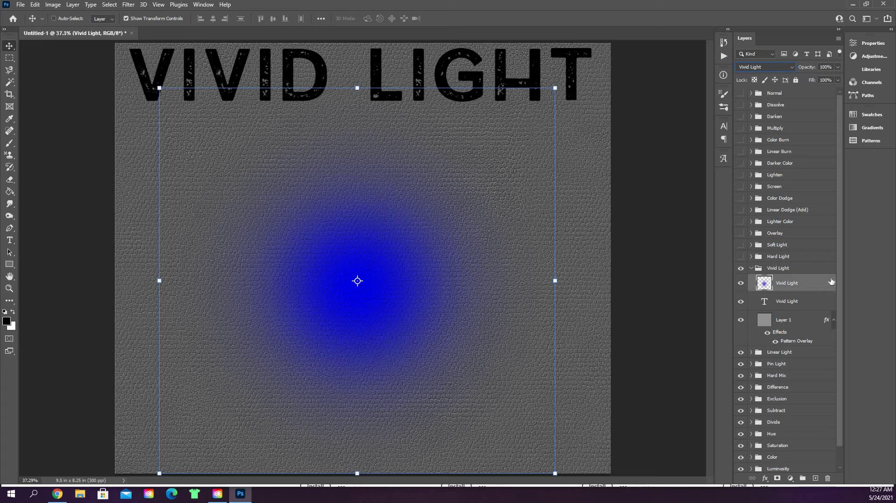
Collapse and hide the Vivid Light group, and expand the Linear Light group
left_click(755, 269)
left_click(752, 268)
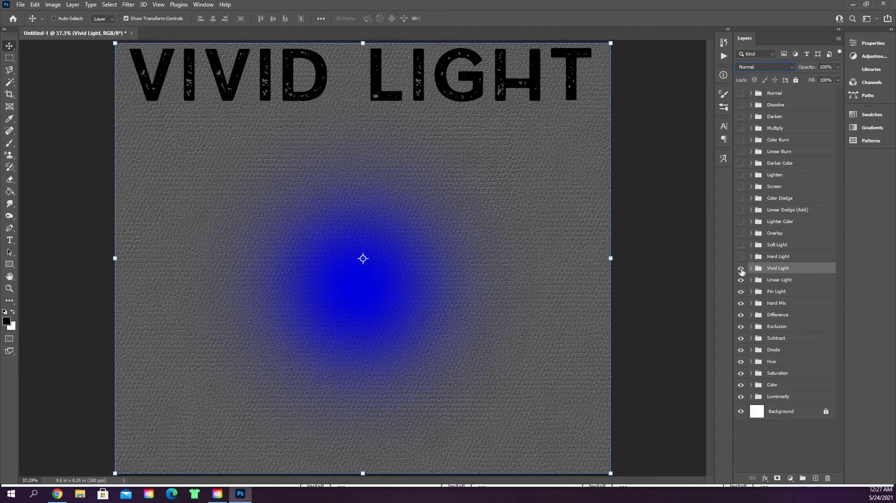
left_click(741, 269)
left_click(752, 282)
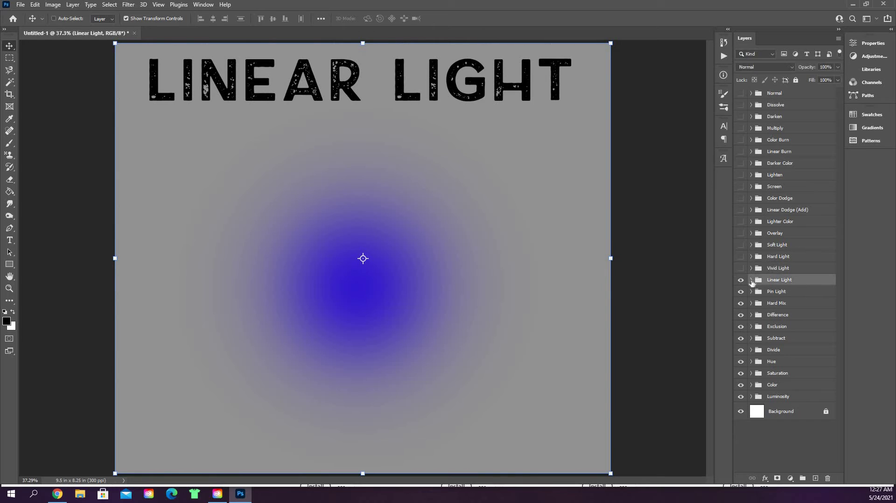
left_click(751, 280)
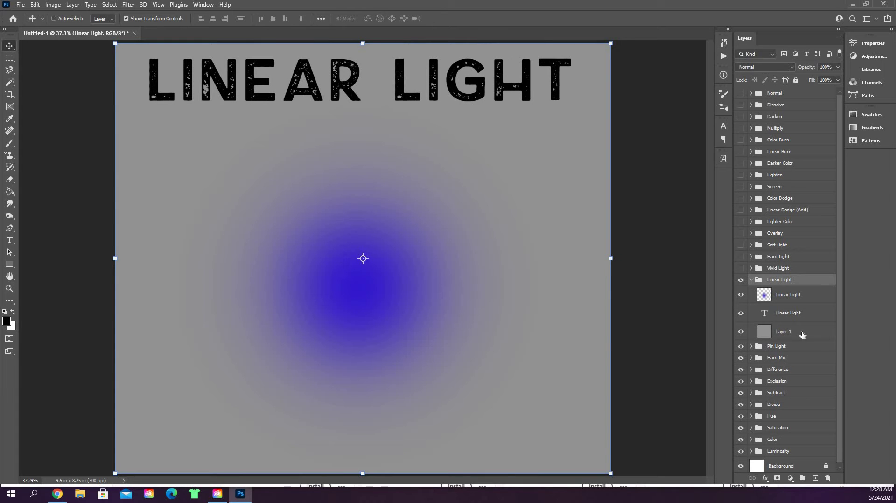
Add a Pattern Overlay with the dark gray leather texture to Layer 1 in the Linear Light group
left_click(802, 334)
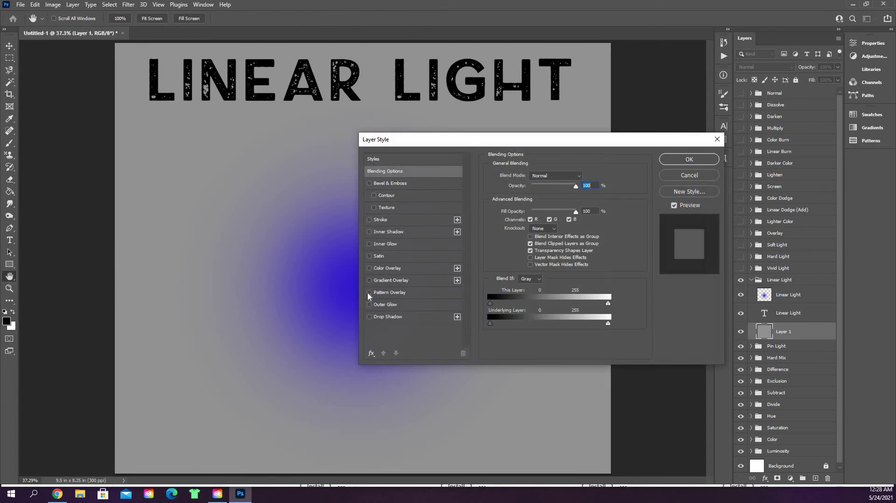
left_click(369, 292)
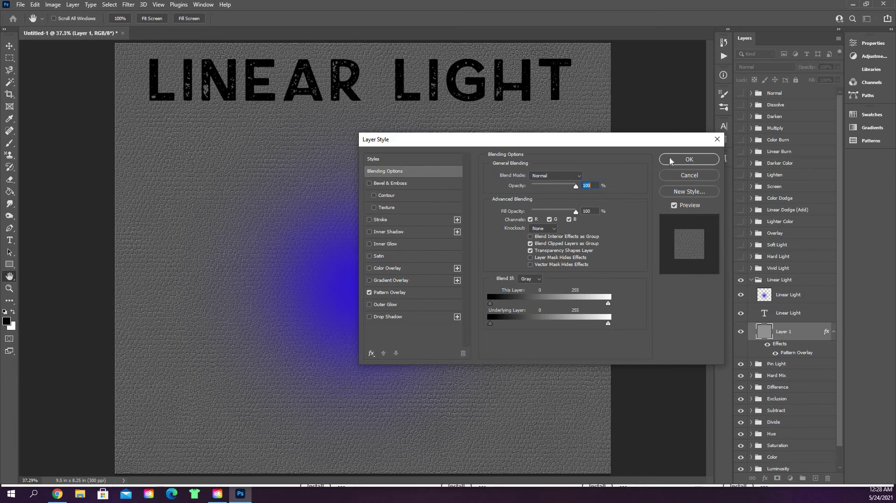
left_click(672, 161)
Set the blending mode of the blue circle layer in the Linear Light group to Linear Light
left_click(812, 289)
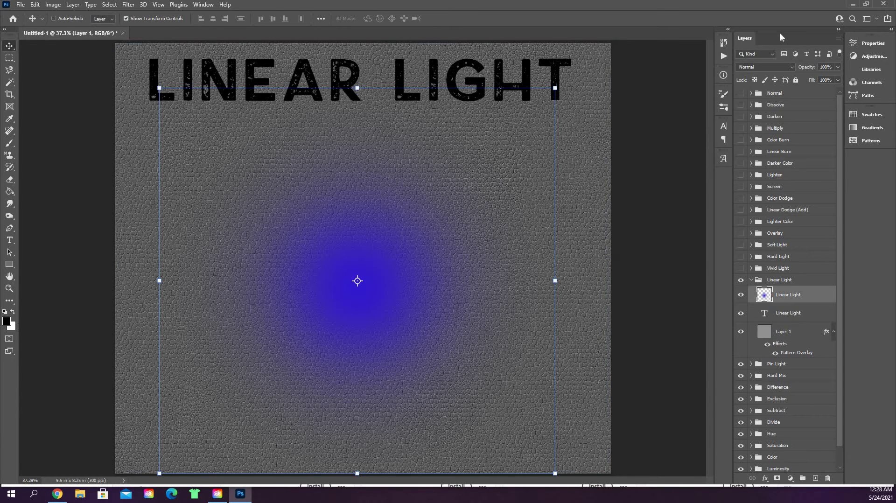
left_click(786, 68)
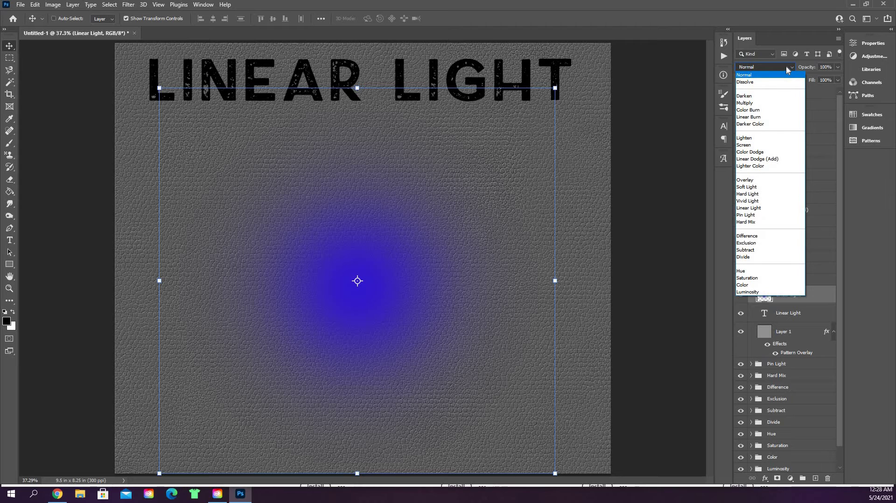
left_click(757, 209)
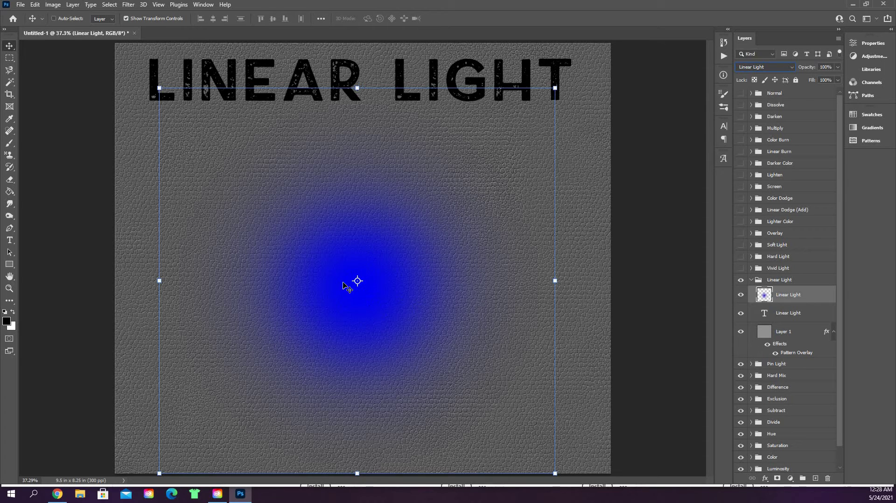
key("shift+alt+n")
Collapse and hide the Linear Light group, and expand the Pin Light group
left_click(751, 280)
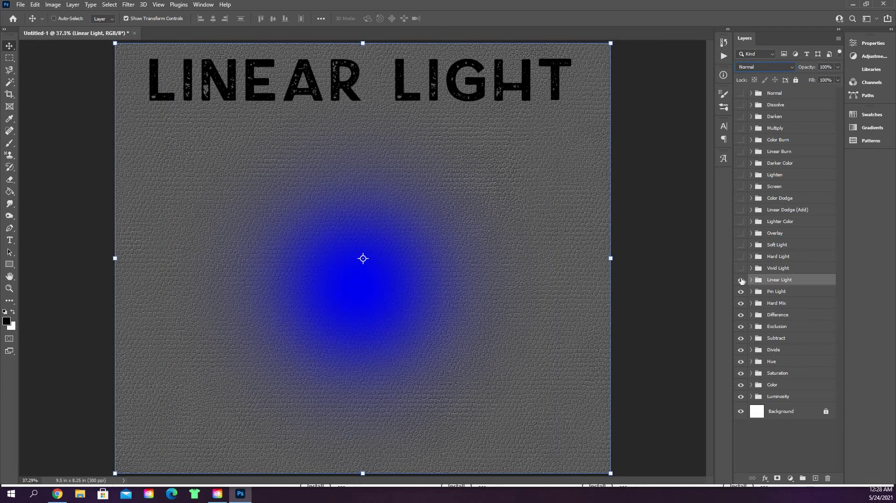
left_click(741, 280)
left_click(752, 292)
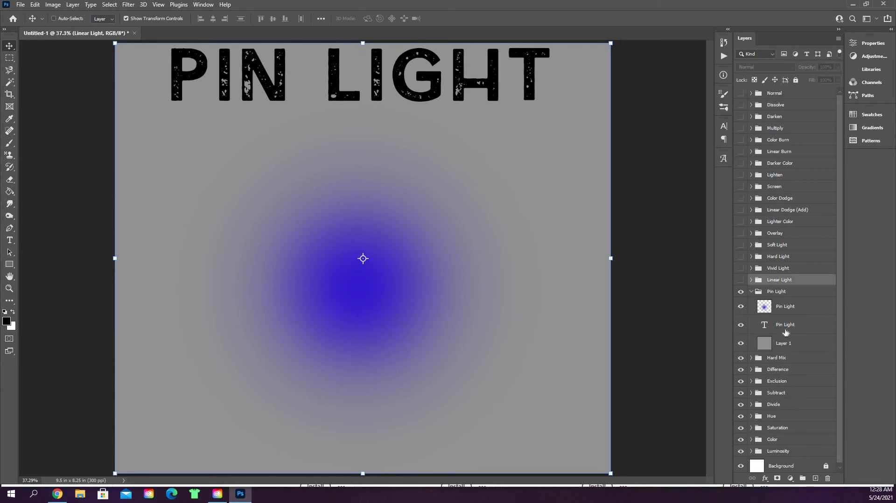
Add a Pattern Overlay with the dark gray leather texture to Layer 1 in the Pin Light group
double_click(812, 350)
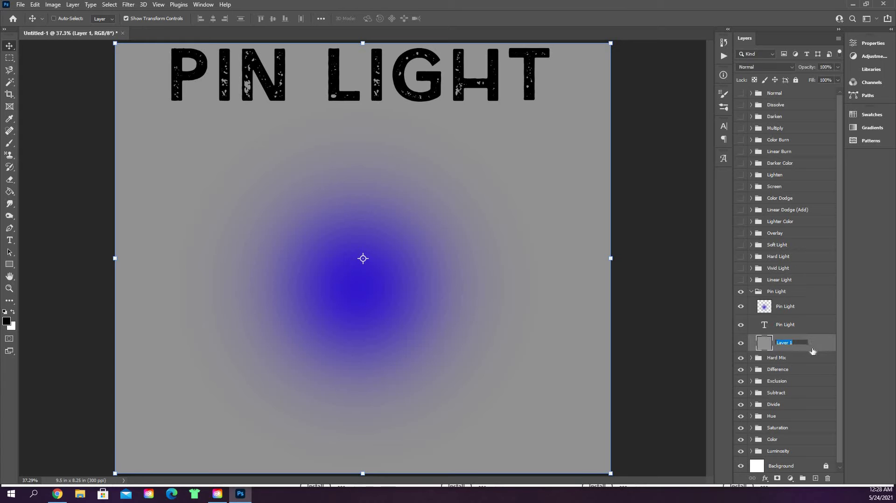
key("Return")
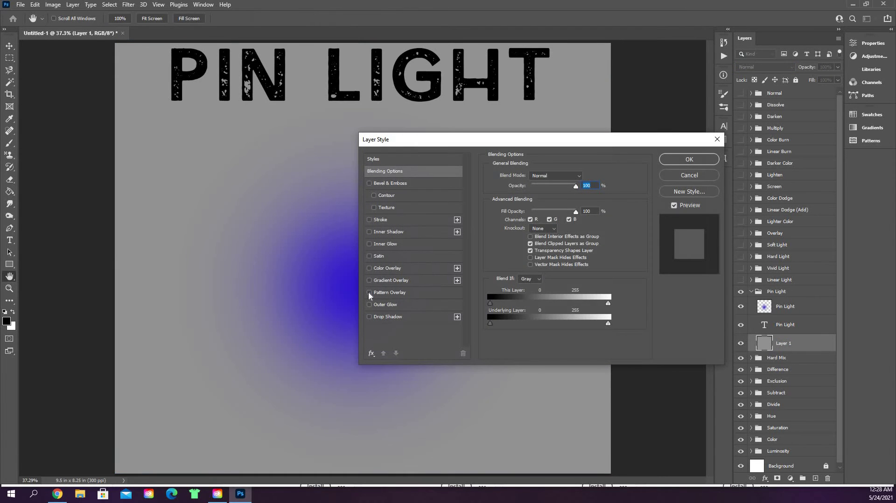
left_click(369, 292)
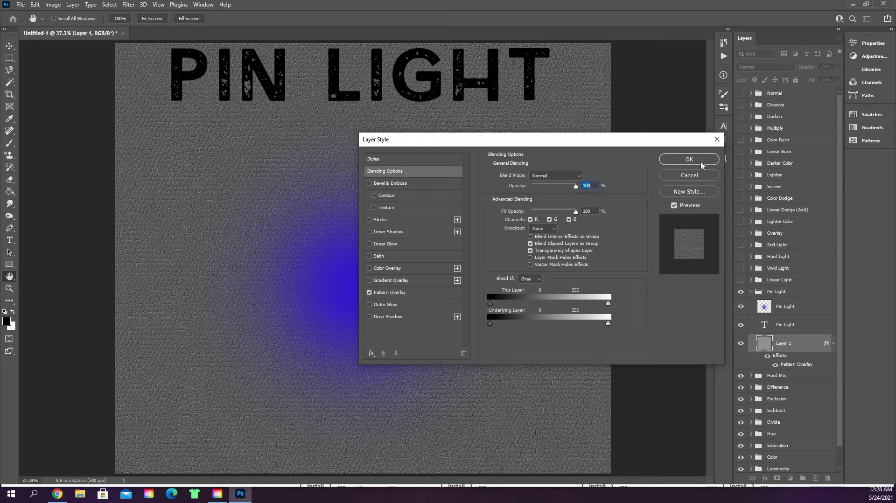
key("Return")
Set the blending mode of the blue circle layer in the Pin Light group to Pin Light
left_click(810, 313)
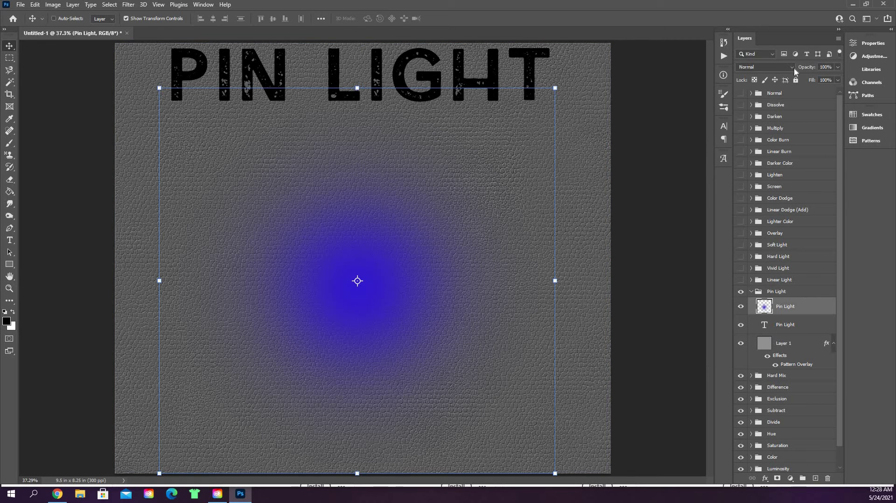
left_click(791, 69)
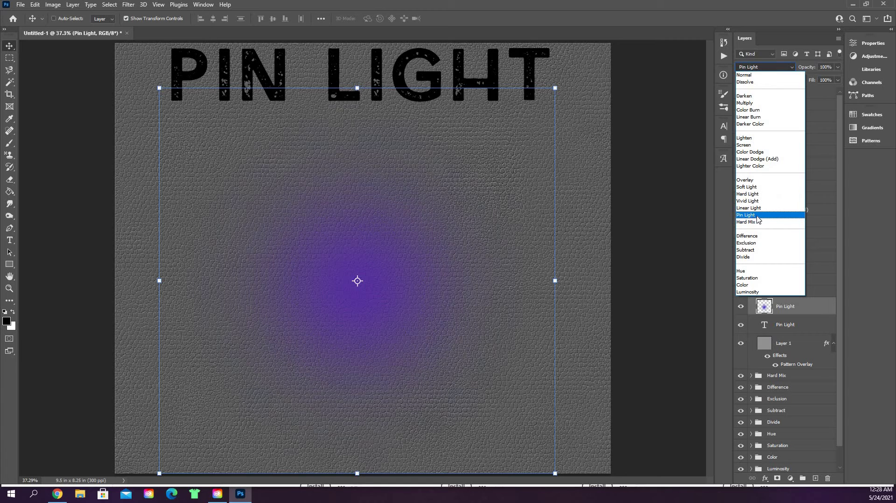
left_click(756, 215)
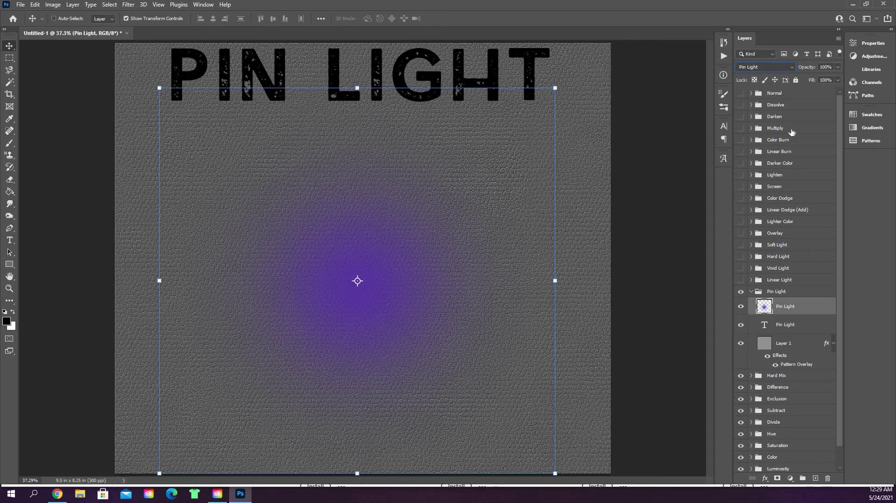
Collapse and hide the Pin Light group, and expand the Hard Mix group
left_click(752, 292)
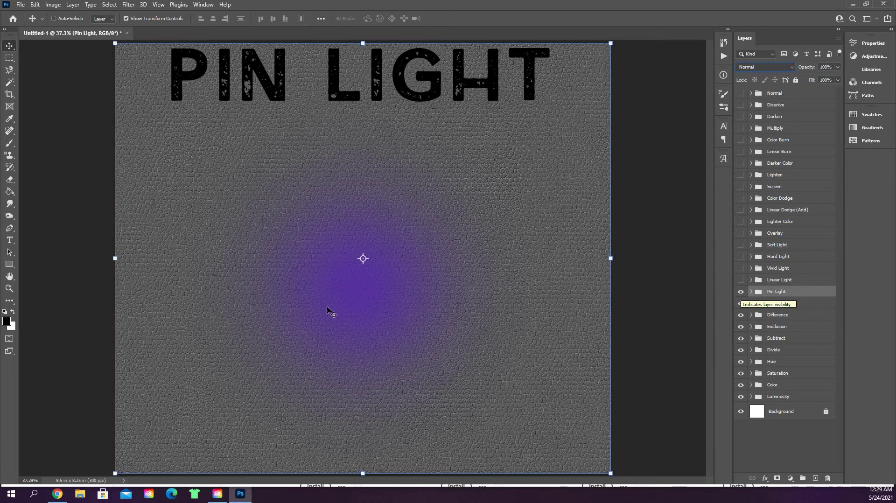
left_click(741, 292)
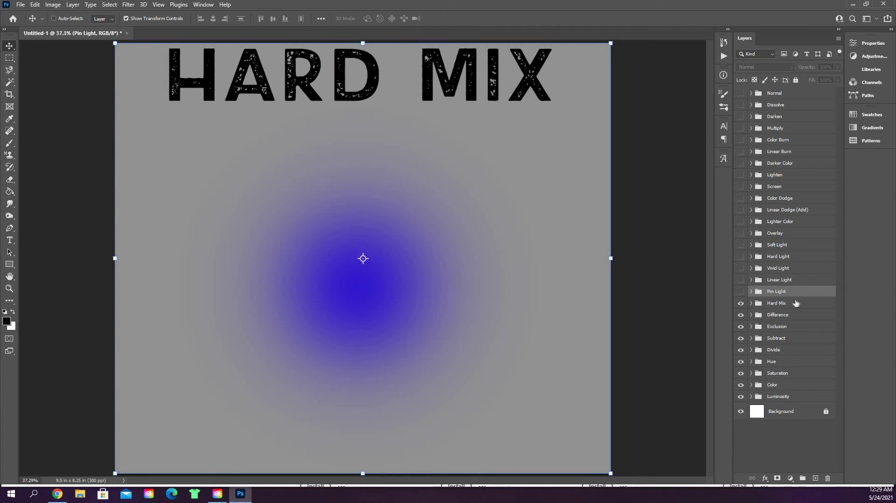
left_click(751, 303)
left_click(750, 304)
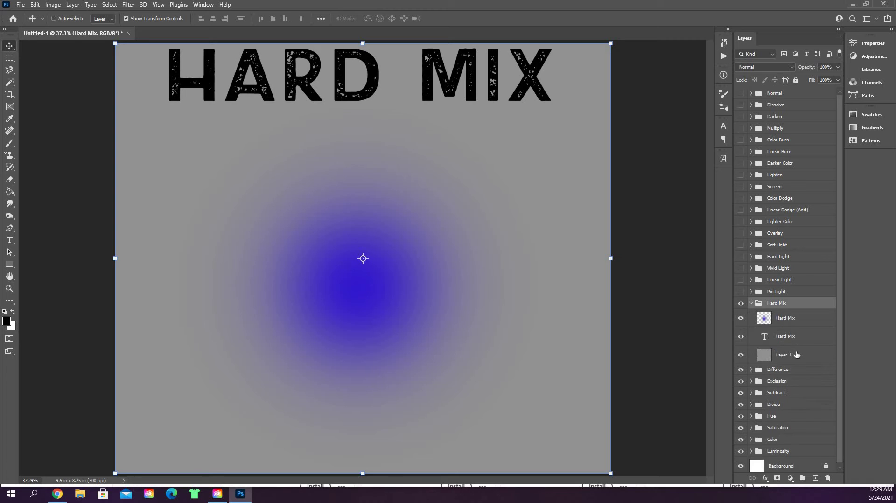
Add a Pattern Overlay with the dark gray leather texture to Layer 1 in the Hard Mix group
left_click(800, 357)
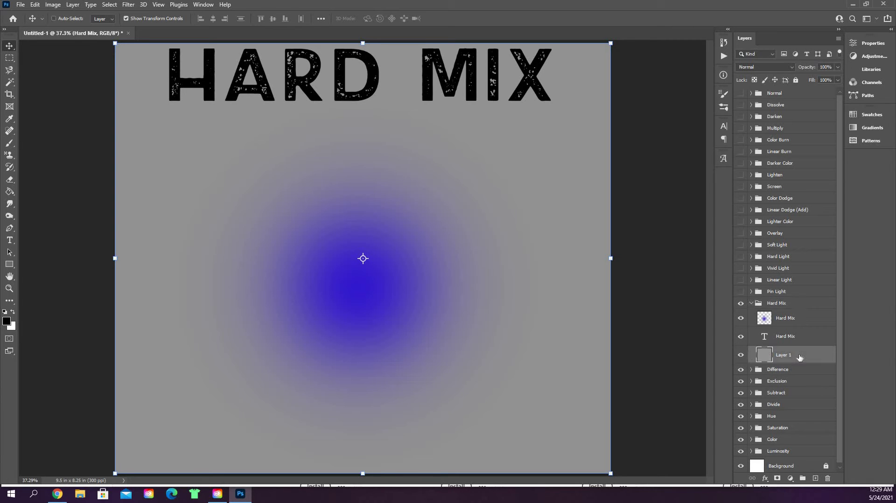
double_click(799, 357)
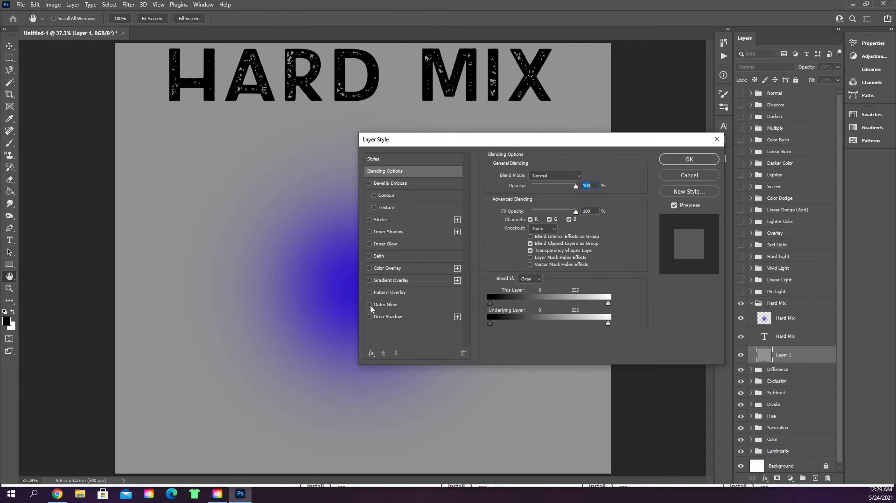
left_click(369, 292)
left_click(689, 160)
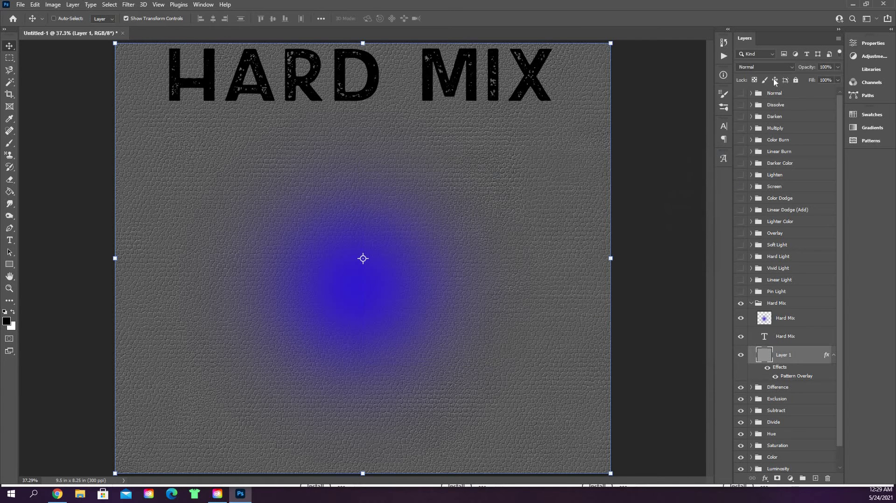
Set the blending mode of the blue circle layer in the Hard Mix group to Hard Mix
left_click(781, 68)
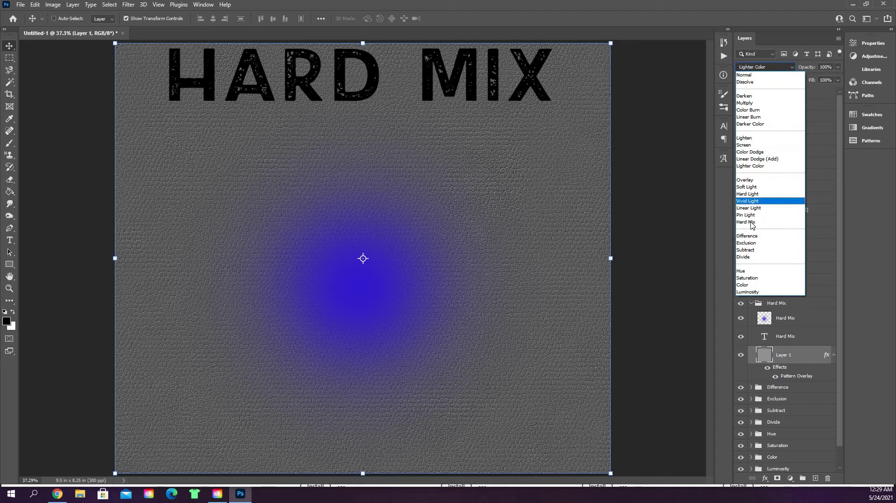
key("Escape")
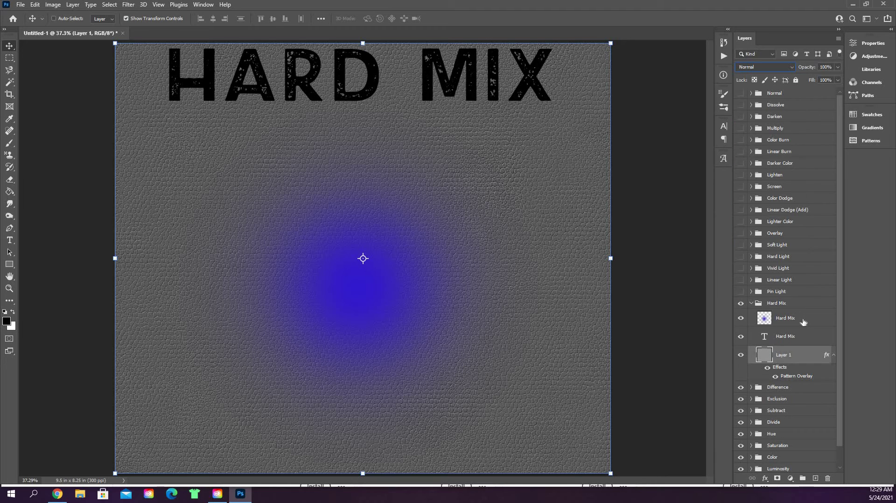
left_click(785, 318)
left_click(757, 69)
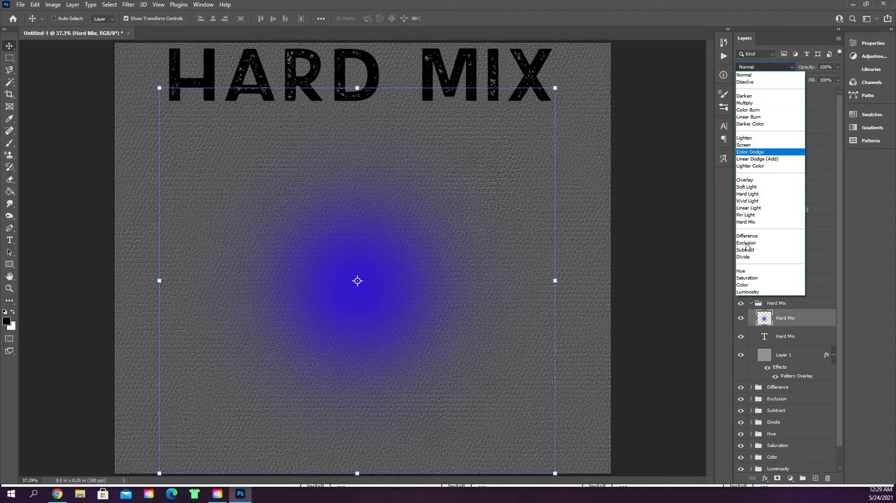
left_click(751, 222)
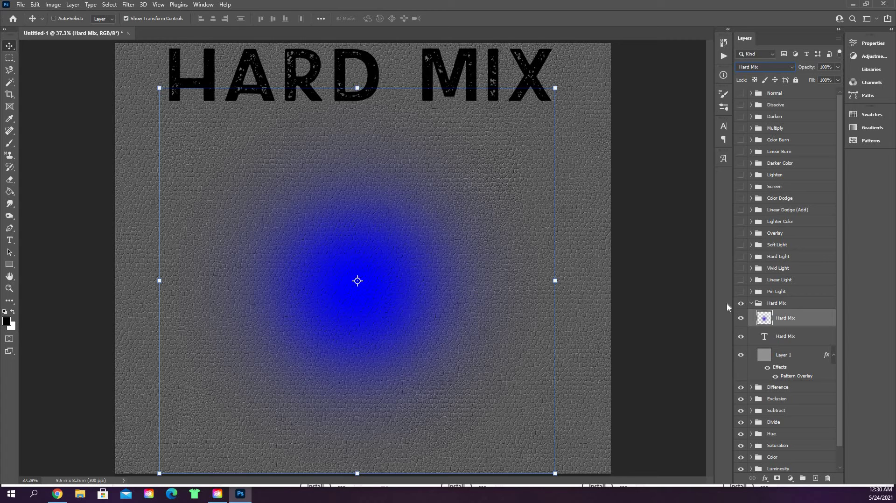
Collapse and hide the Hard Mix group, and expand the Difference group
left_click(752, 304)
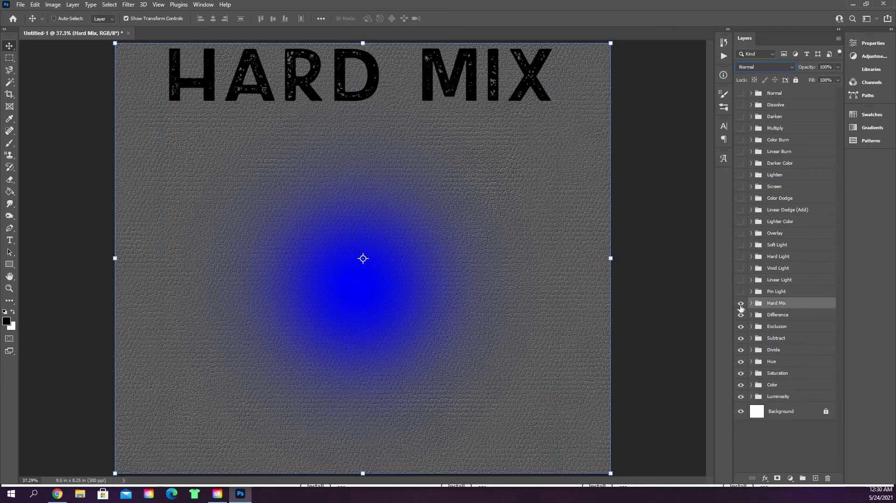
left_click(740, 304)
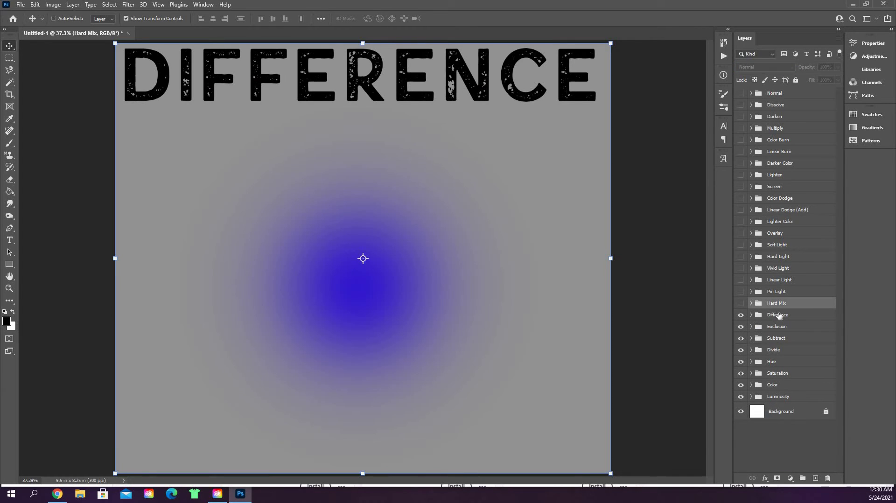
left_click(766, 315)
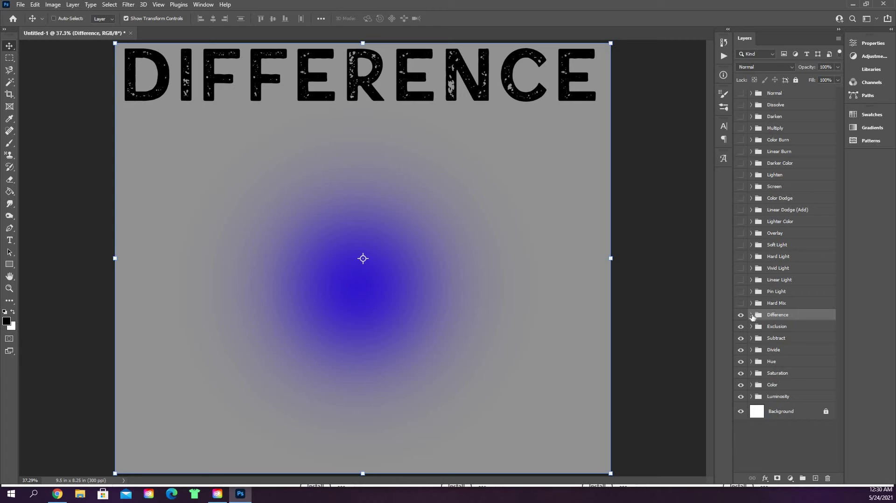
left_click(752, 316)
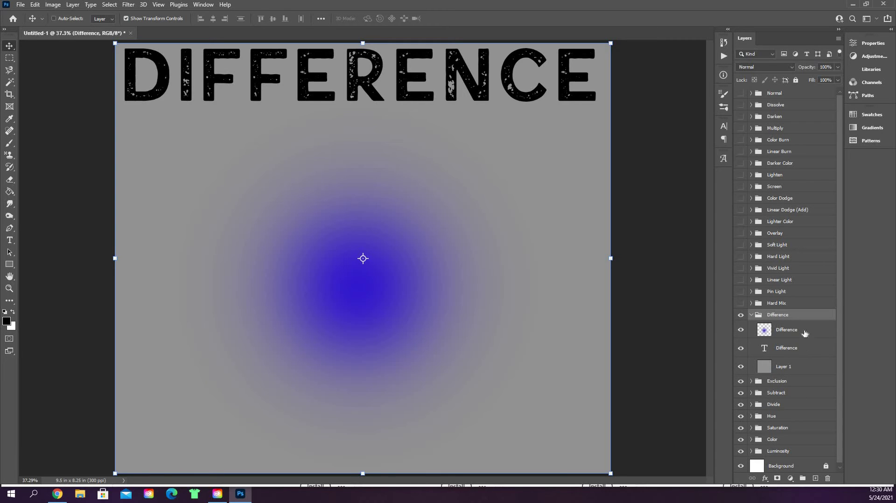
Set the blending mode of the blue circle layer in the Difference group to Difference
left_click(804, 334)
left_click(791, 67)
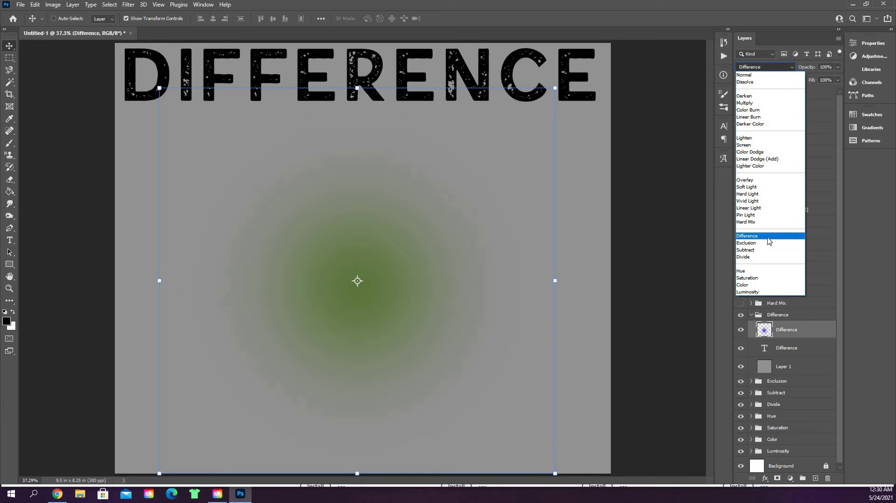
left_click(768, 236)
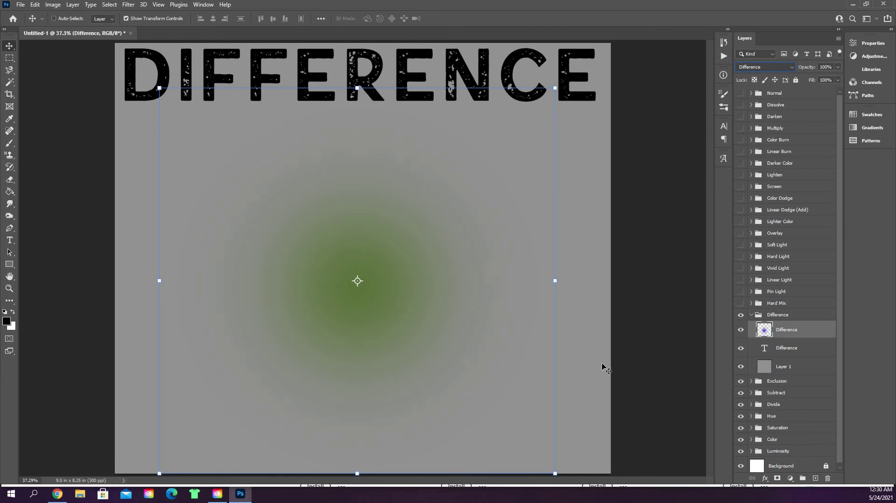
left_click(792, 66)
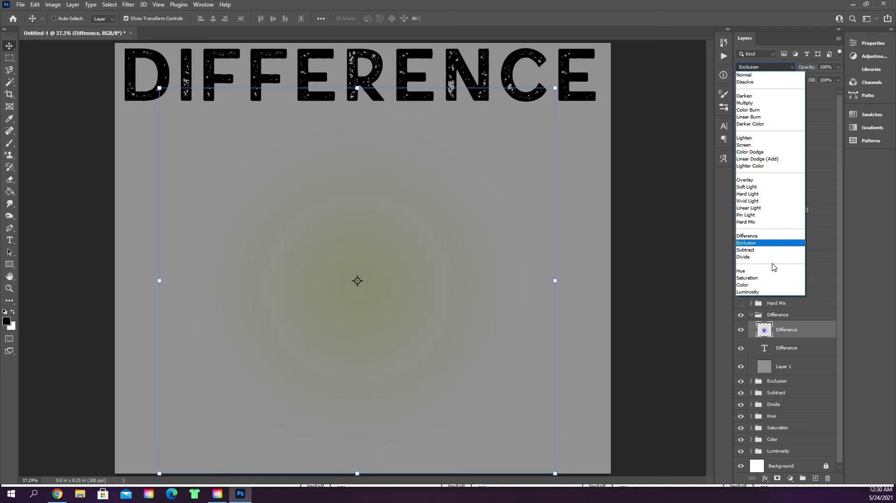
left_click(748, 236)
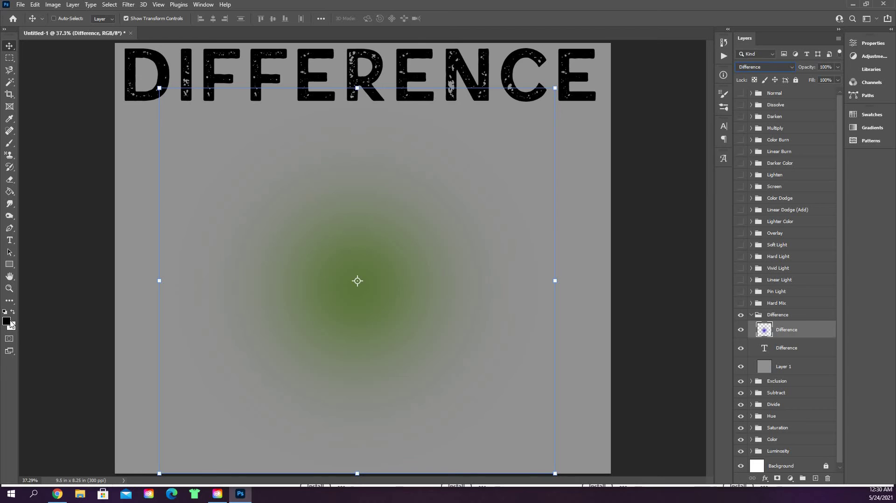
Examine the gray background's RGB values by sampling it in the foreground Color Picker, and cancel the dialog
left_click(8, 323)
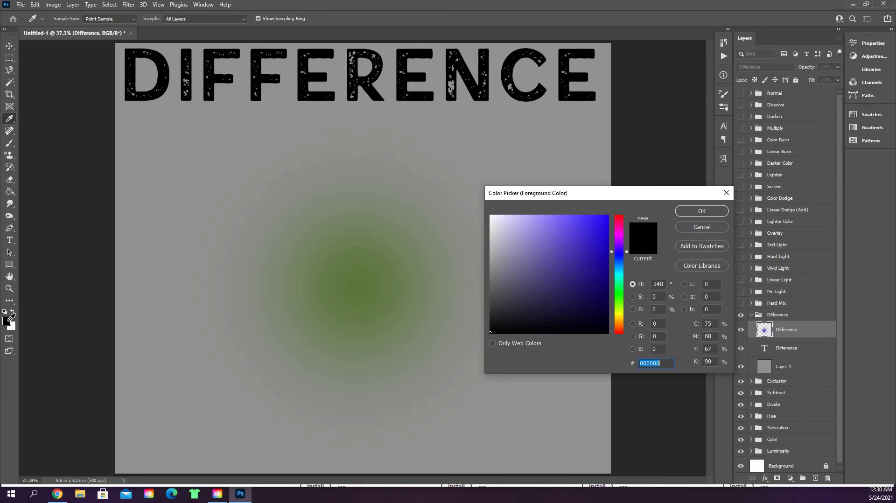
left_click_drag(653, 192, 638, 158)
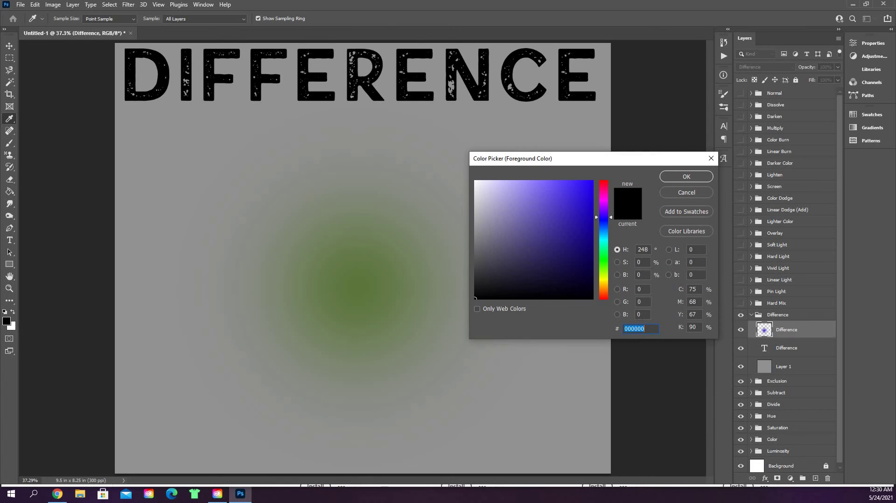
left_click(476, 248)
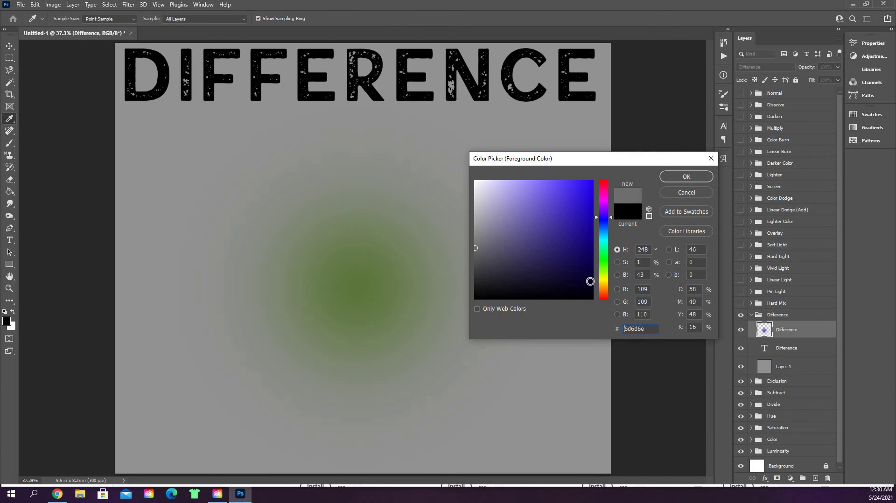
left_click(474, 244)
left_click(477, 124)
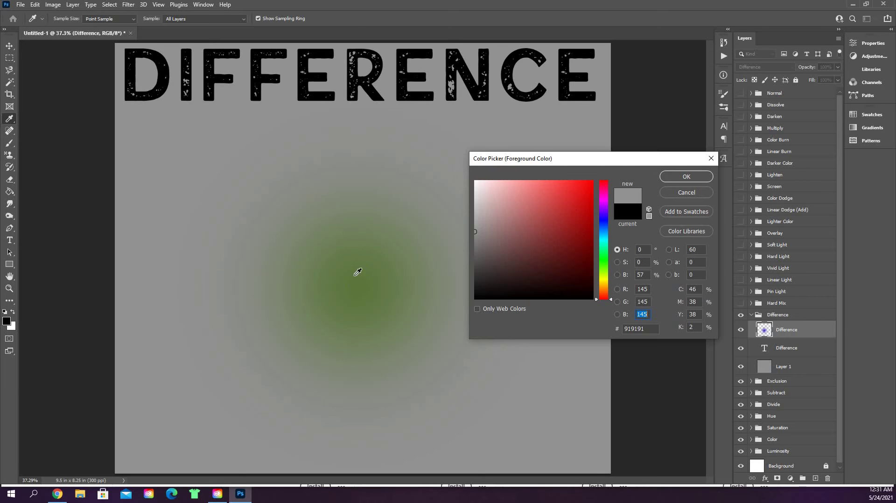
left_click(679, 195)
key("v")
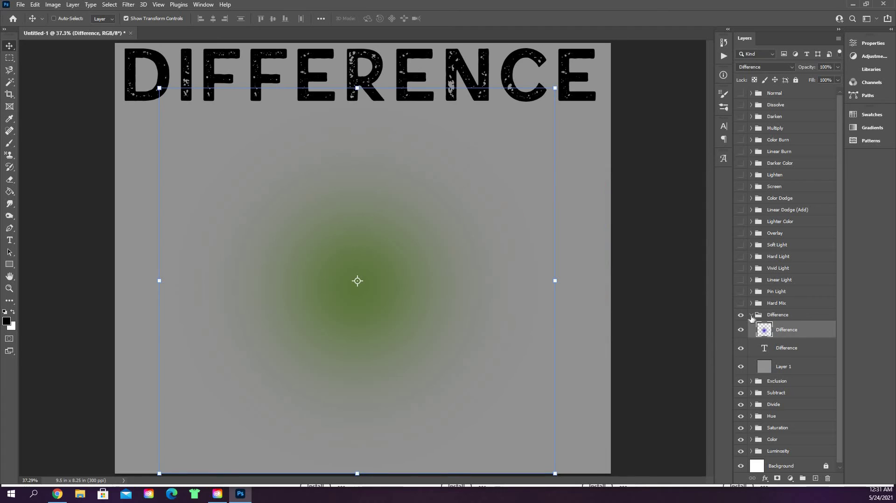
Collapse and hide the Difference group, and expand the Exclusion group
left_click(750, 316)
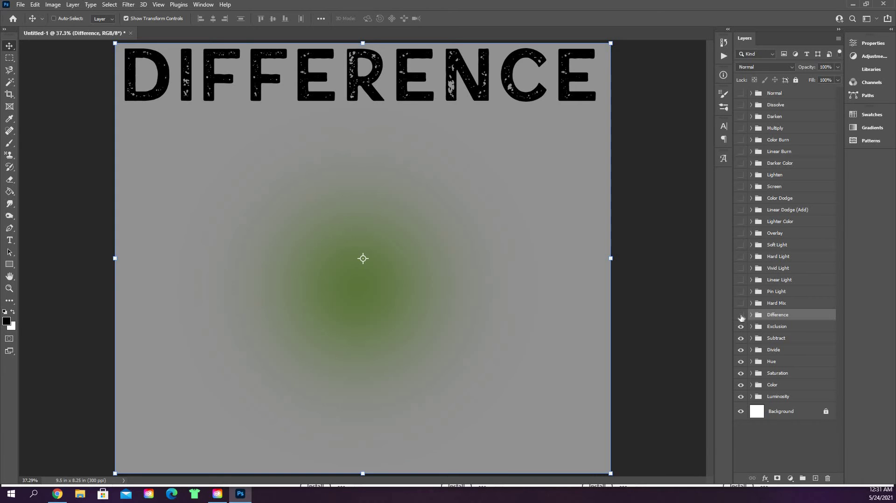
left_click(740, 315)
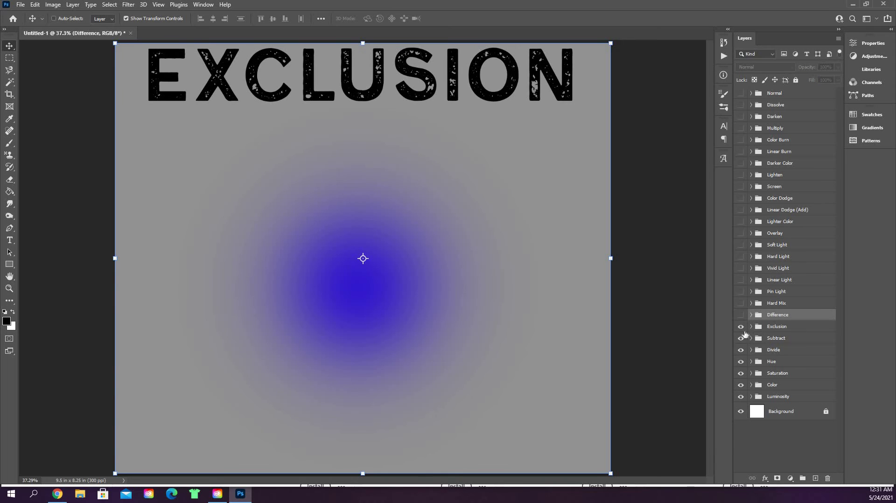
left_click(752, 329)
left_click(752, 327)
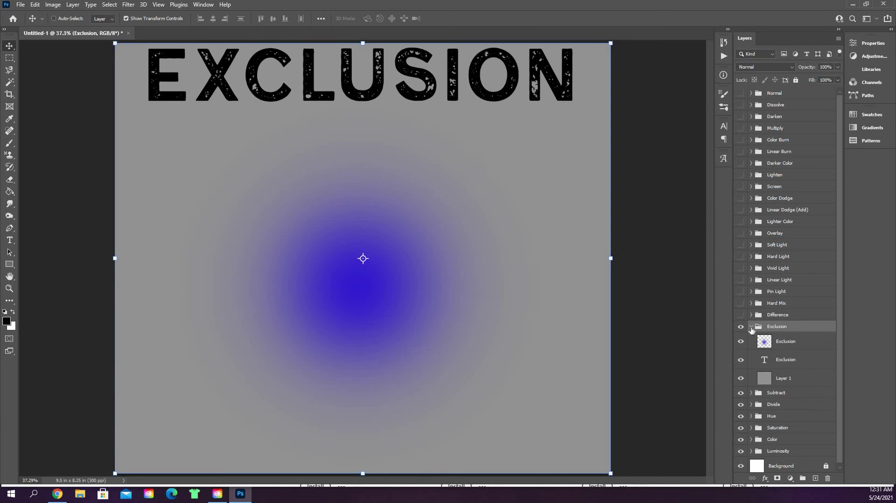
Set the blending mode of the blue circle layer in the Exclusion group to Exclusion
left_click(805, 345)
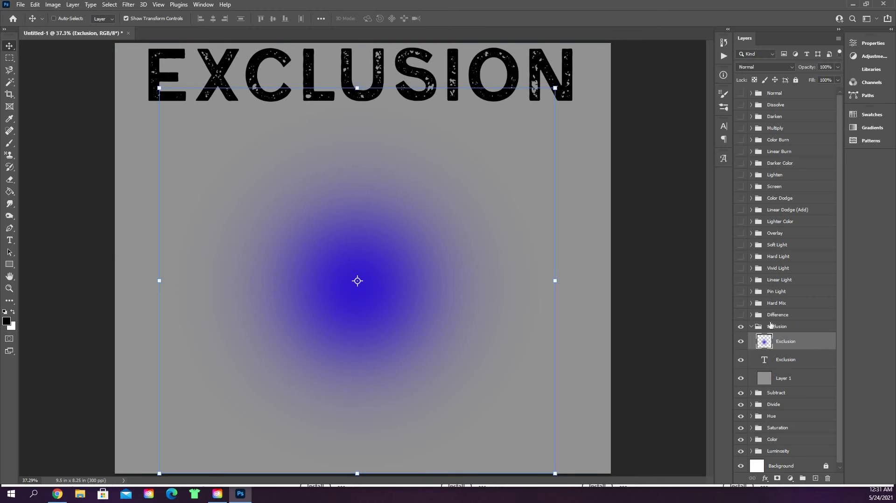
left_click(785, 66)
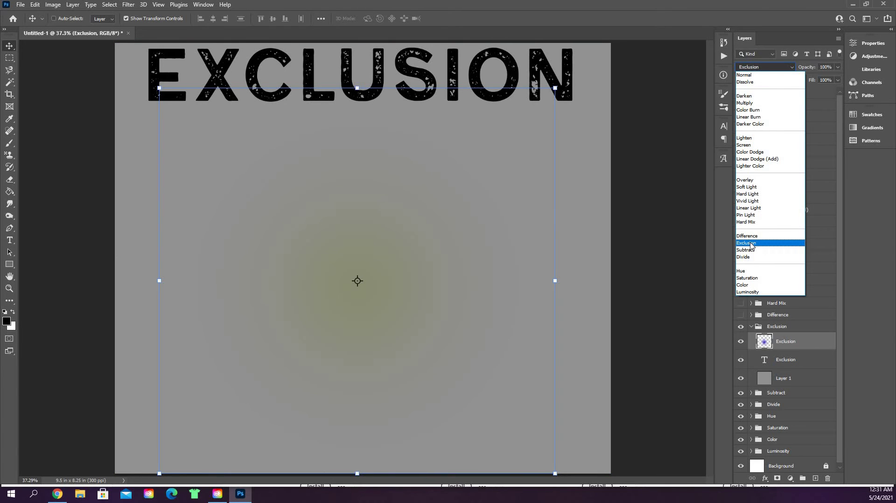
left_click(750, 243)
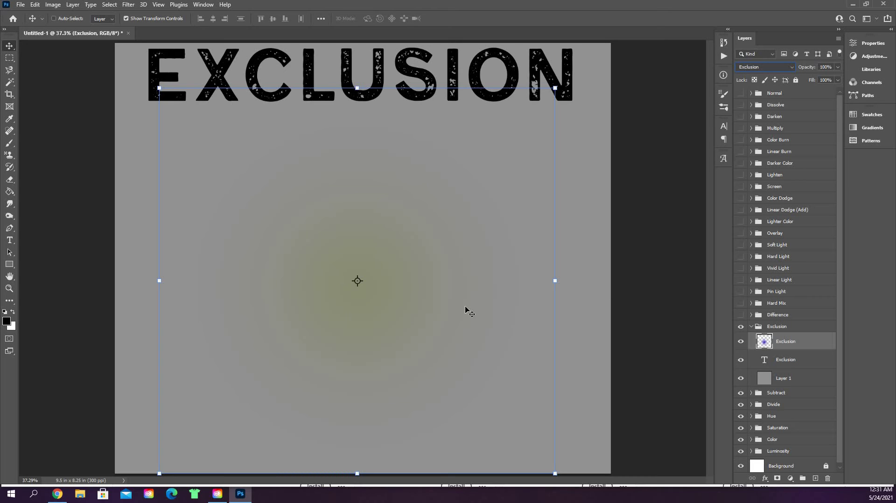
Collapse and hide the Exclusion group, and expand the Subtract group
left_click(751, 327)
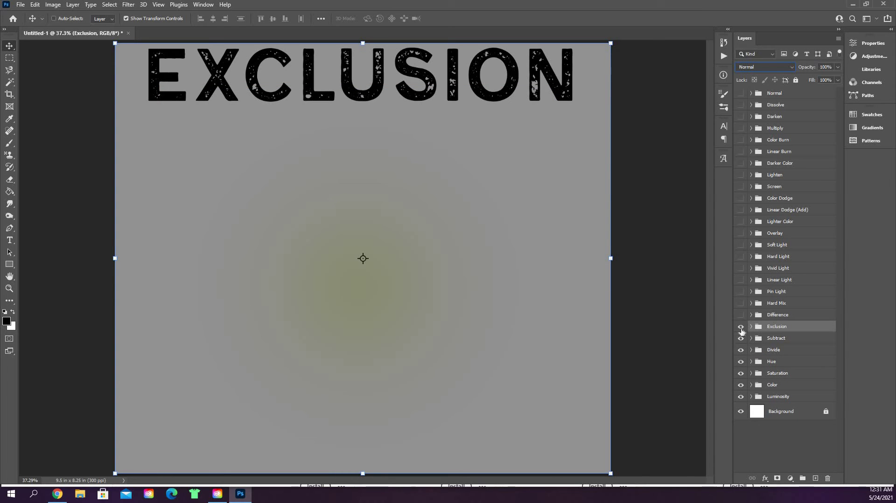
left_click(741, 326)
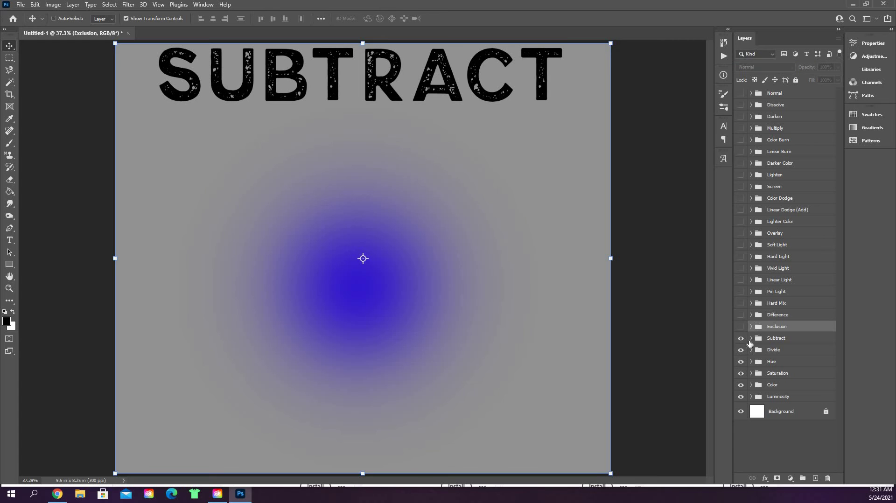
left_click(766, 338)
left_click(783, 66)
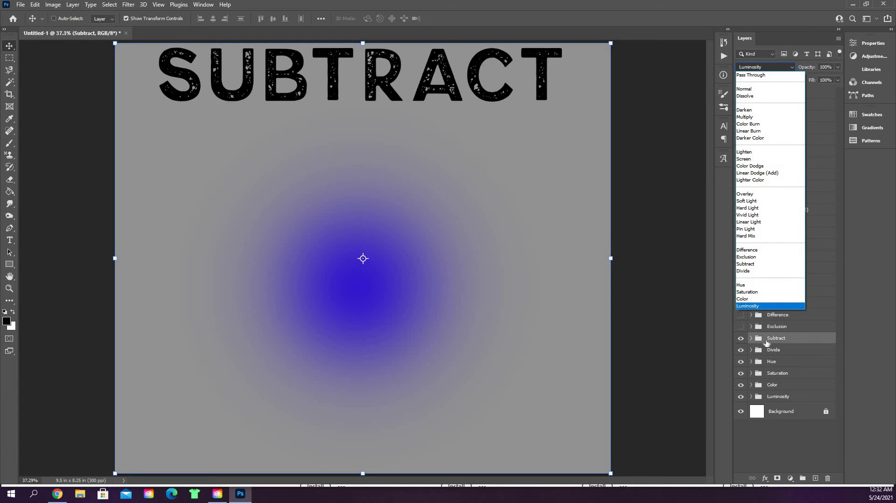
left_click(754, 343)
left_click(751, 338)
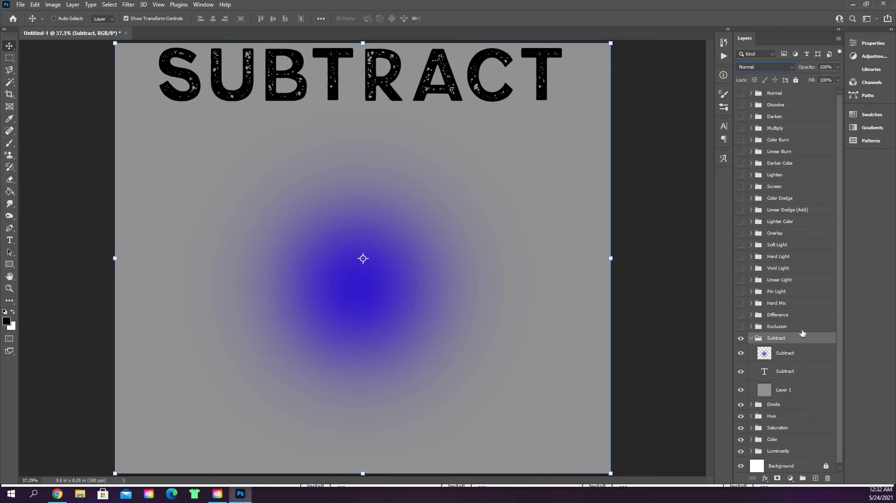
Set the blending mode of the blue circle layer in the Subtract group to Subtract
left_click(799, 354)
left_click(765, 67)
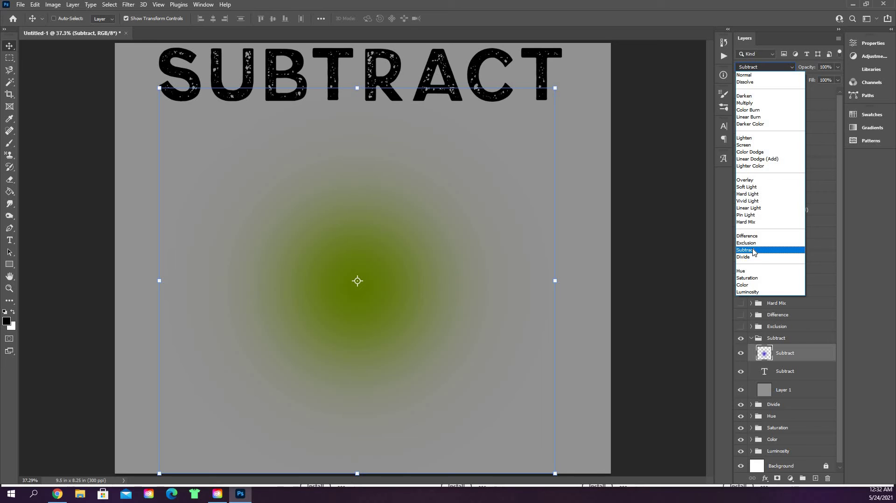
left_click(752, 250)
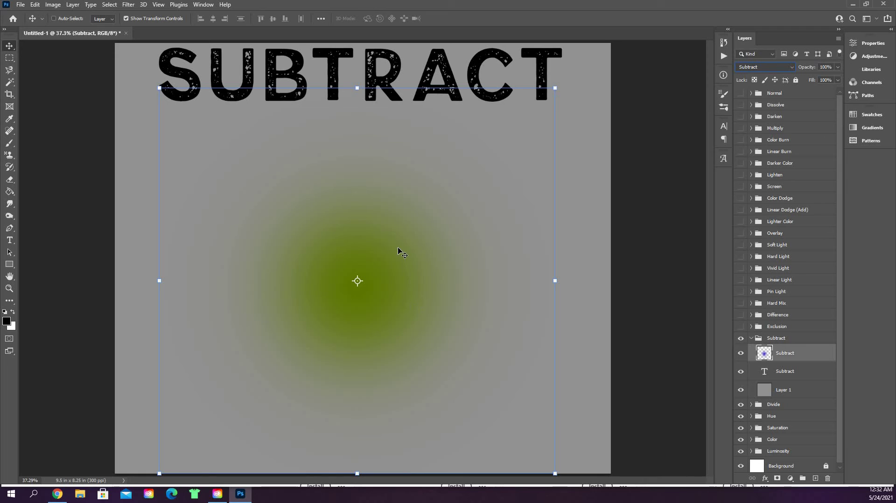
Collapse and hide the Subtract group, and expand the Divide group
left_click(753, 339)
left_click(742, 341)
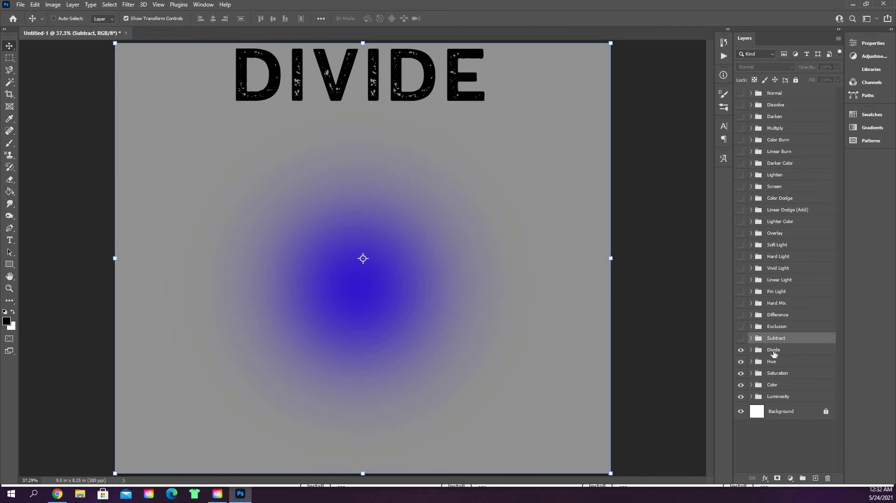
left_click(752, 353)
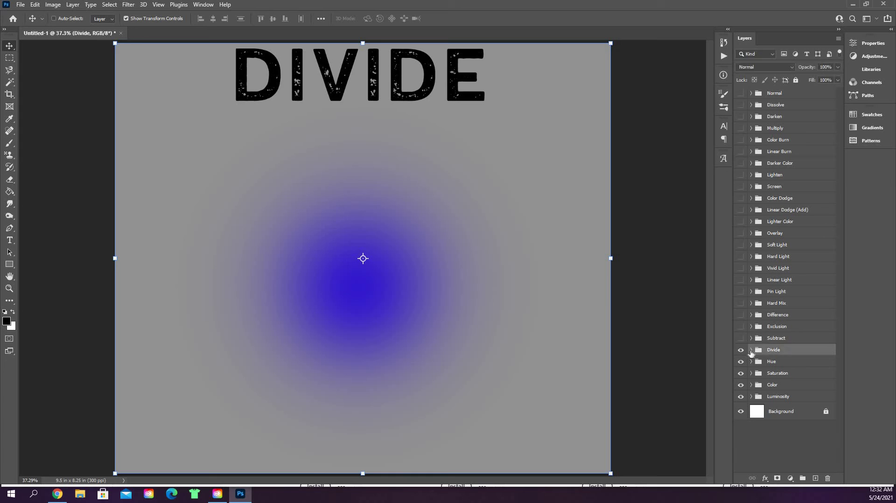
left_click(795, 55)
left_click(784, 54)
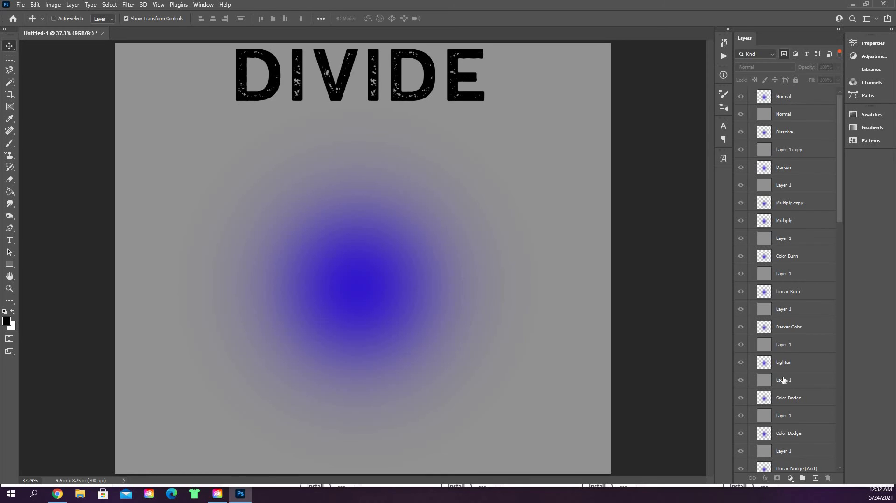
scroll(799, 334, "down", 3)
scroll(801, 349, "down", 14)
left_click(784, 54)
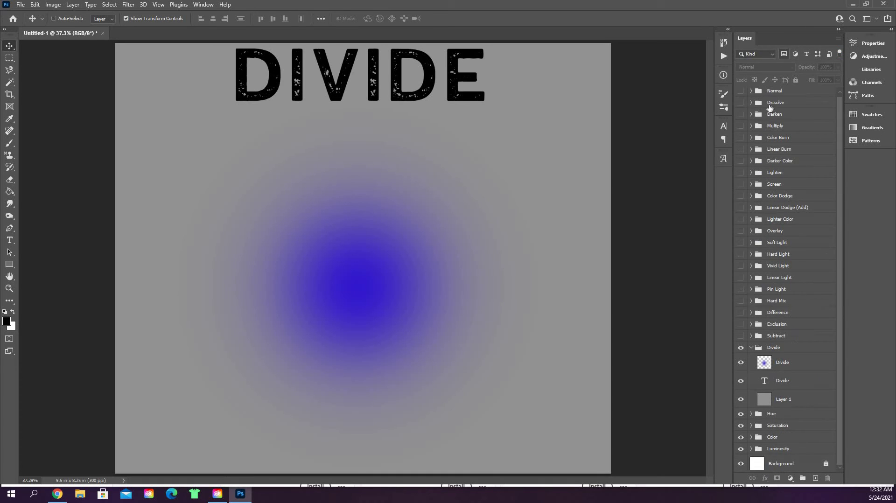
Set the blending mode of the blue circle layer in the Divide group to Divide
left_click(794, 362)
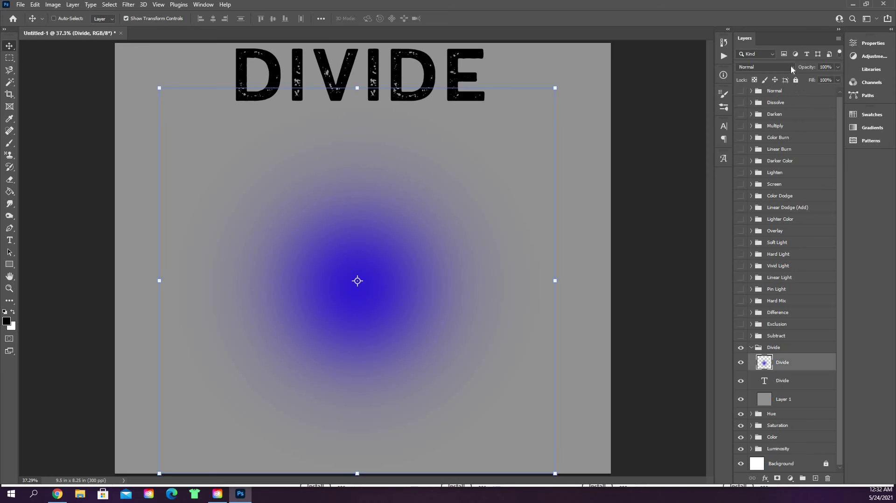
left_click(789, 65)
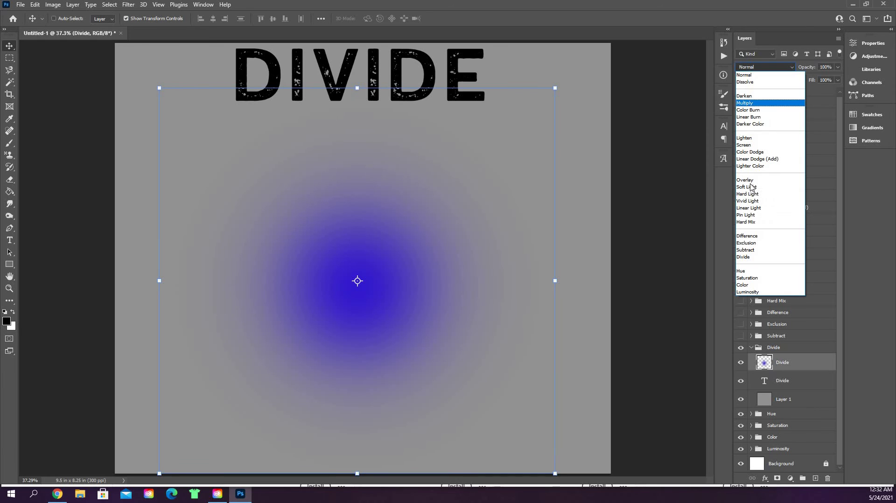
left_click(752, 257)
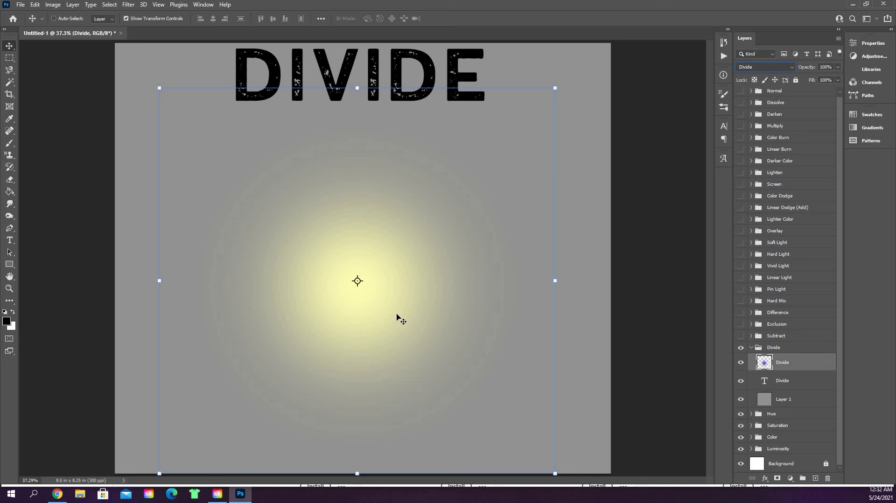
Collapse and hide the Divide group
left_click(751, 348)
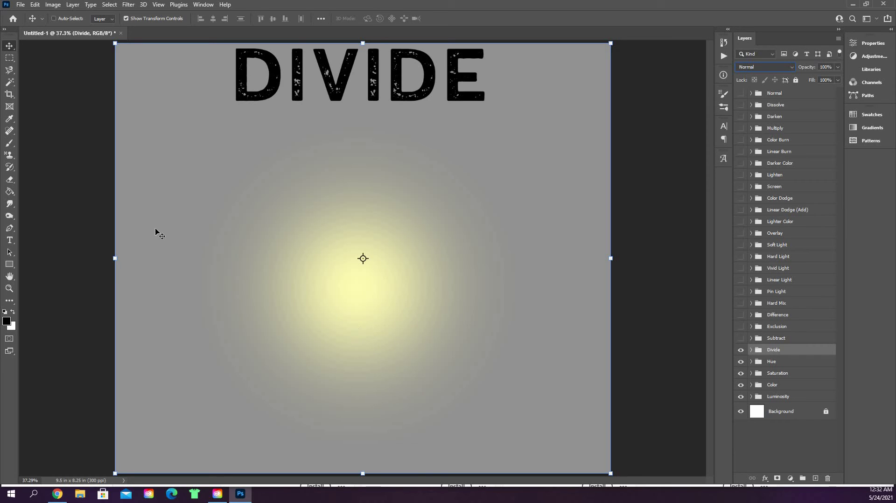
left_click(743, 351)
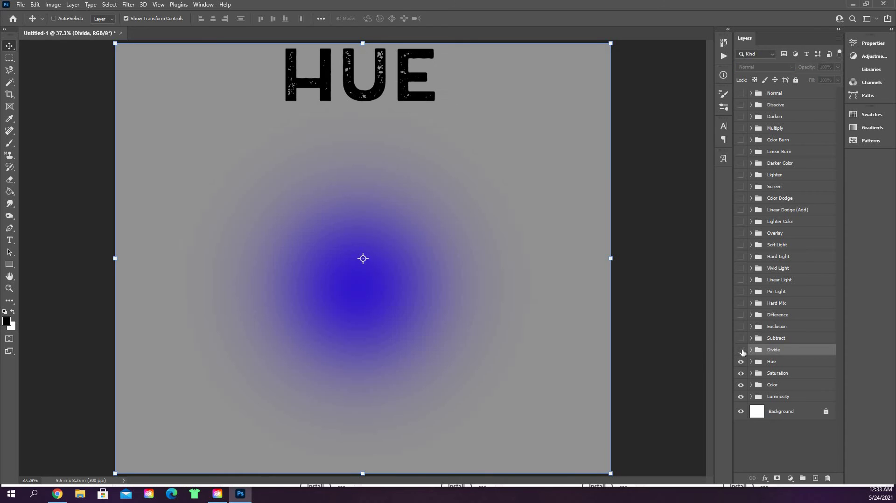
left_click(778, 363)
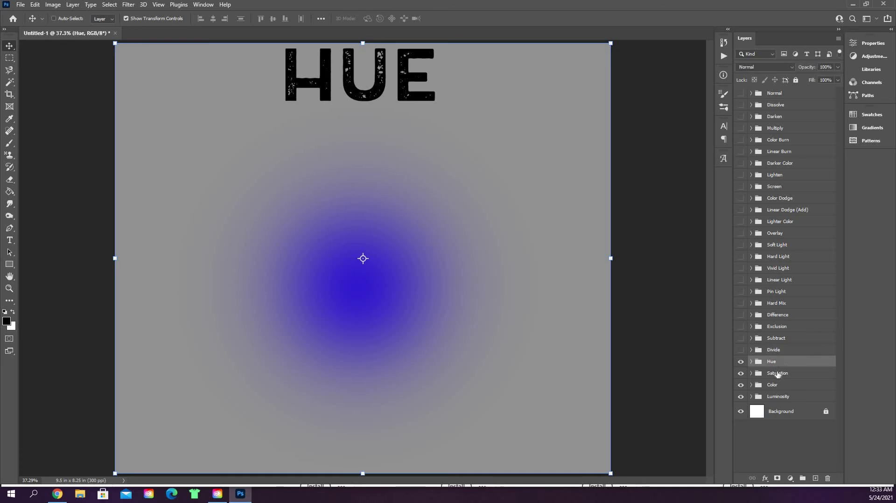
left_click(779, 67)
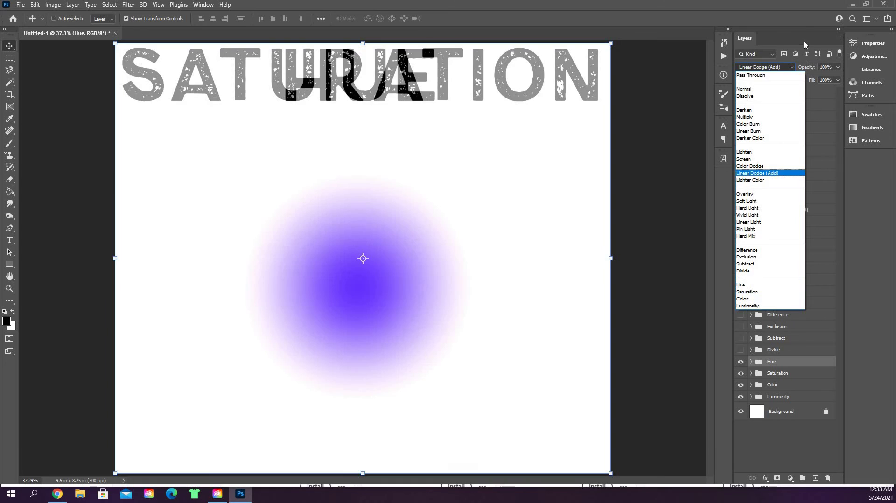
left_click(803, 39)
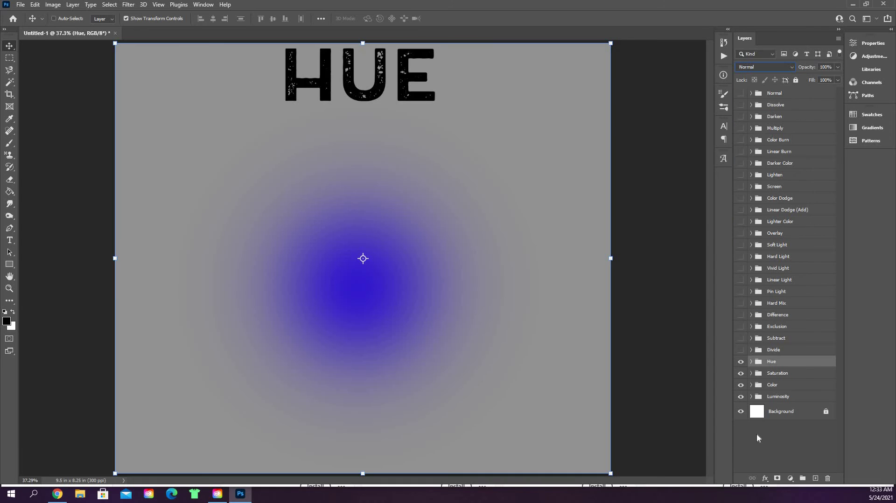
Set the blending mode of the blue circle layer in the Hue group to Hue
left_click(751, 361)
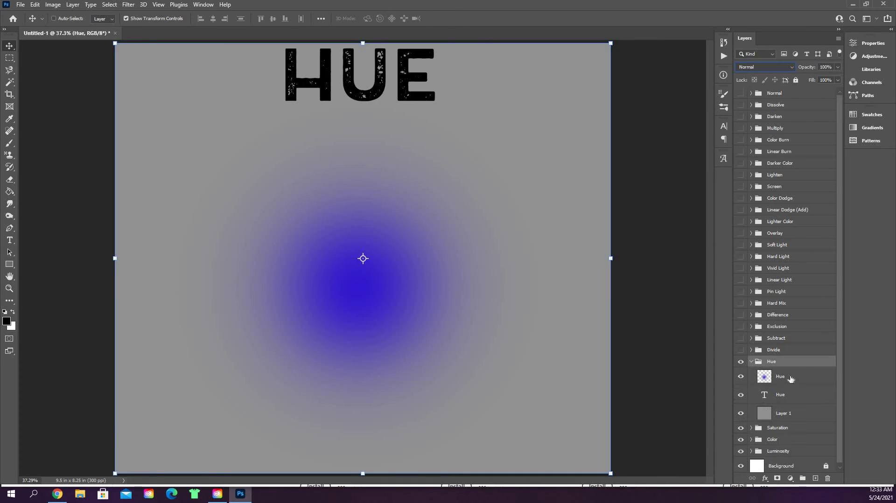
left_click(790, 379)
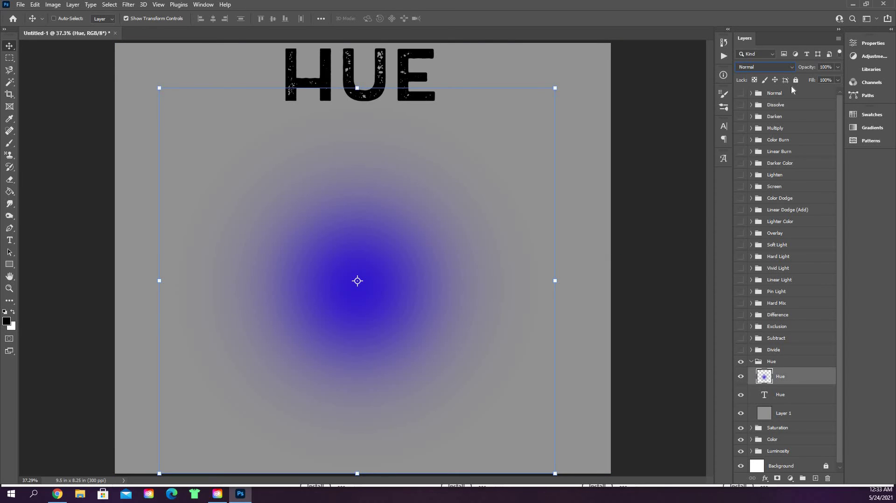
left_click(790, 68)
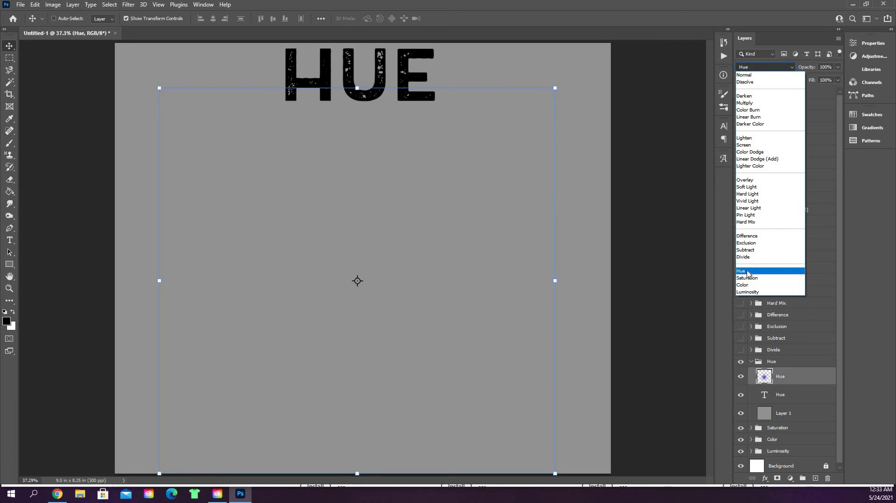
left_click(748, 271)
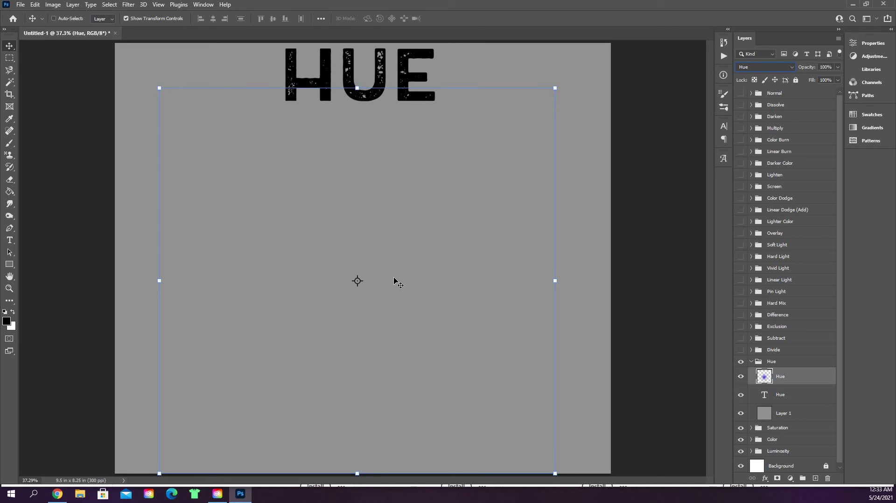
Sample the gray background in the foreground Color Picker to examine its color values, and cancel the picker
left_click(7, 322)
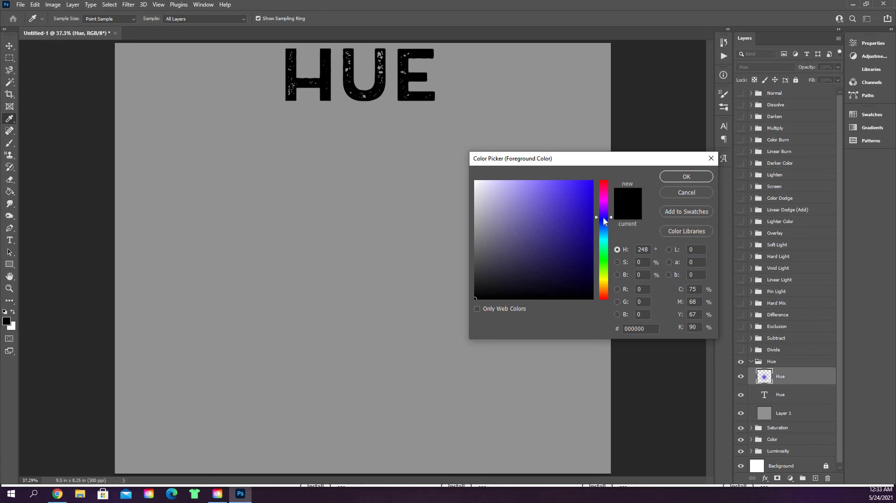
left_click(532, 97)
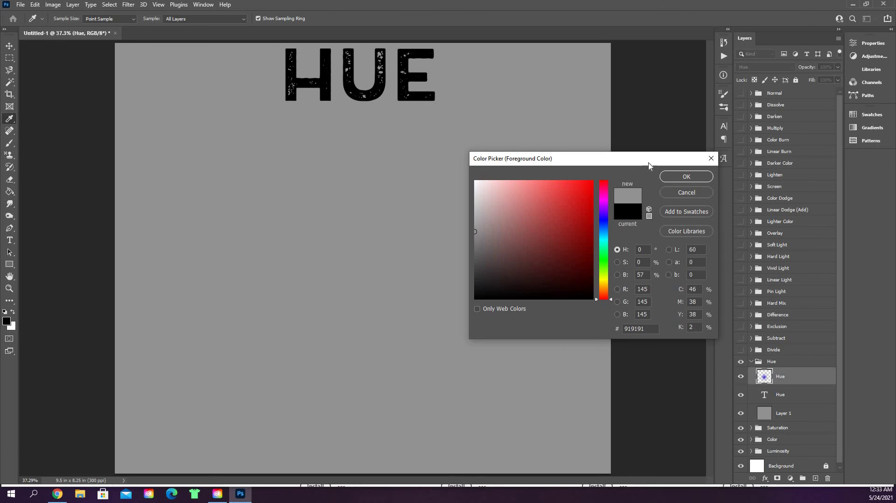
left_click(685, 192)
key("v")
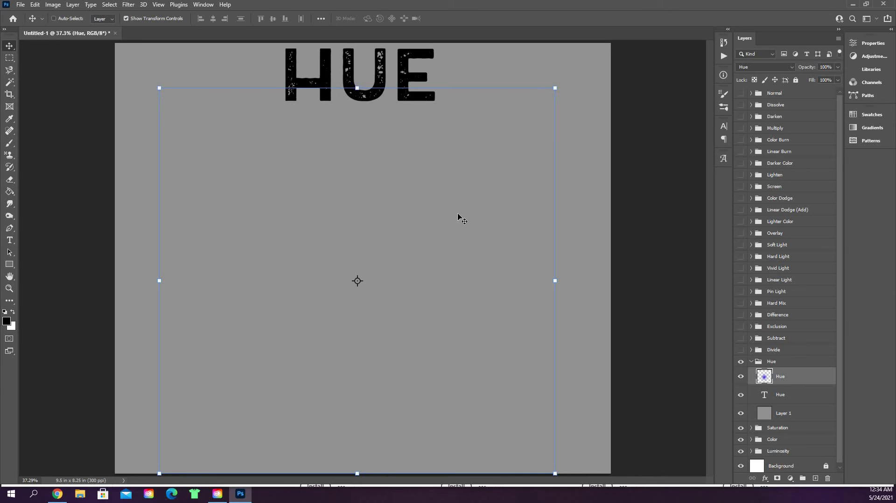
Collapse and hide the Hue group, and expand the Saturation group
left_click(751, 362)
left_click(741, 362)
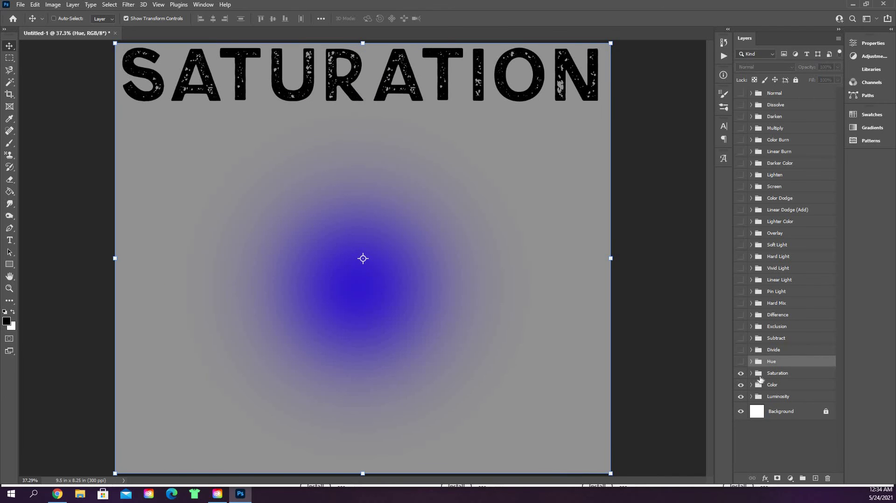
left_click(770, 374)
left_click(750, 374)
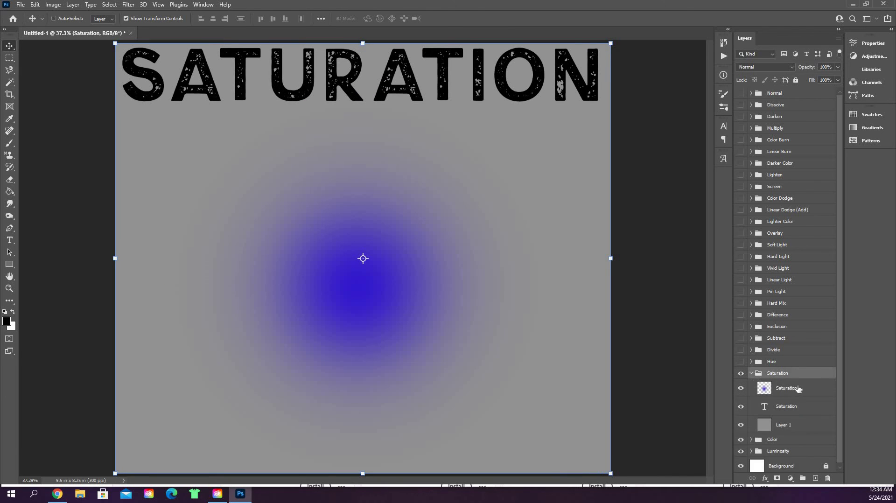
Set the blending mode of the blue circle layer in the Saturation group to Saturation
left_click(793, 388)
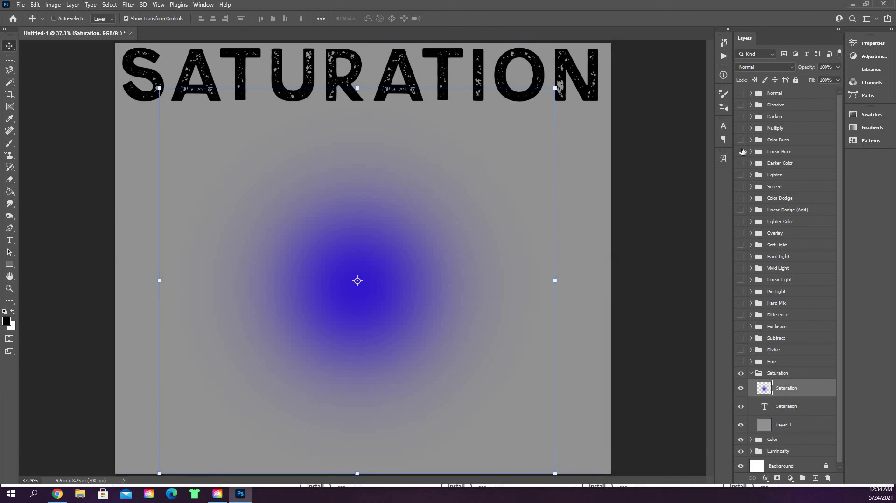
left_click(767, 67)
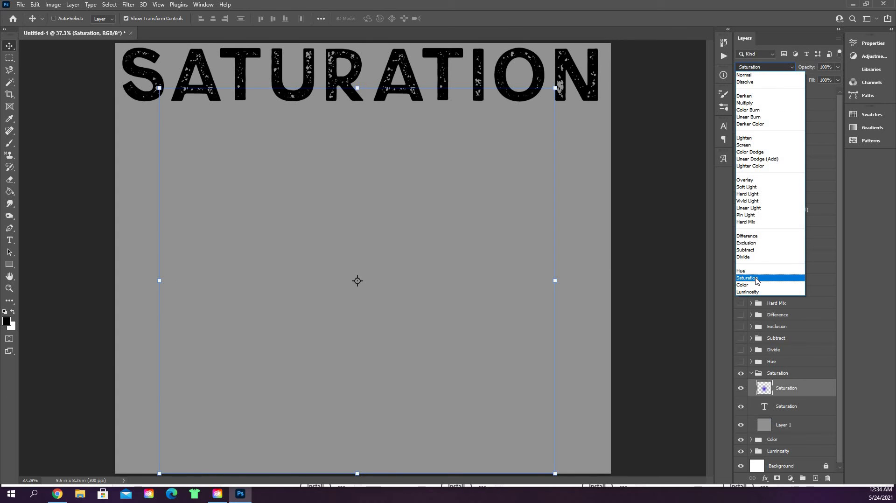
left_click(757, 279)
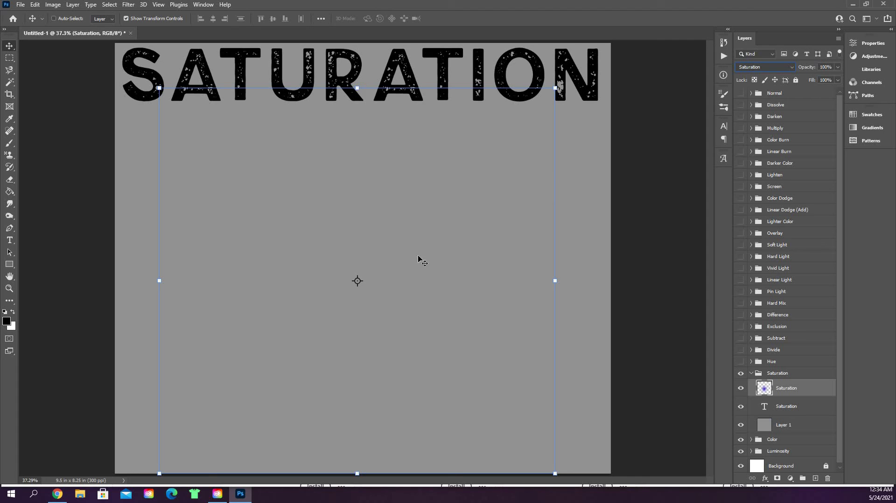
Hide and reshow the gray Layer 1 in the Saturation group to compare the blend with and without it
left_click(741, 426)
left_click(741, 426)
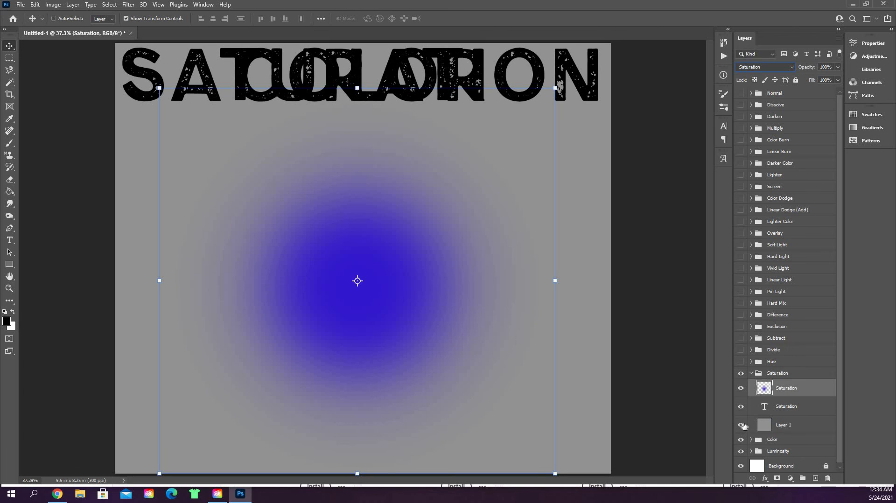
scroll(741, 459, "down", 1)
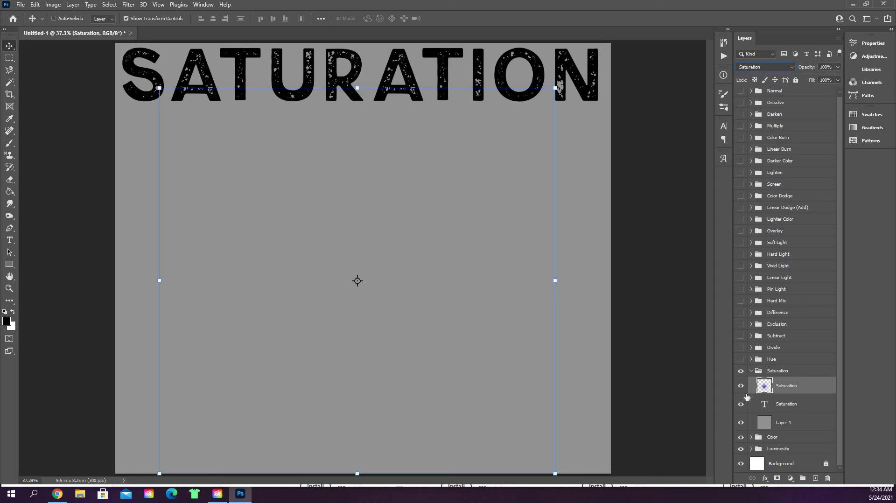
Collapse and hide the Saturation group, and expand the Color group
left_click(752, 371)
left_click(741, 374)
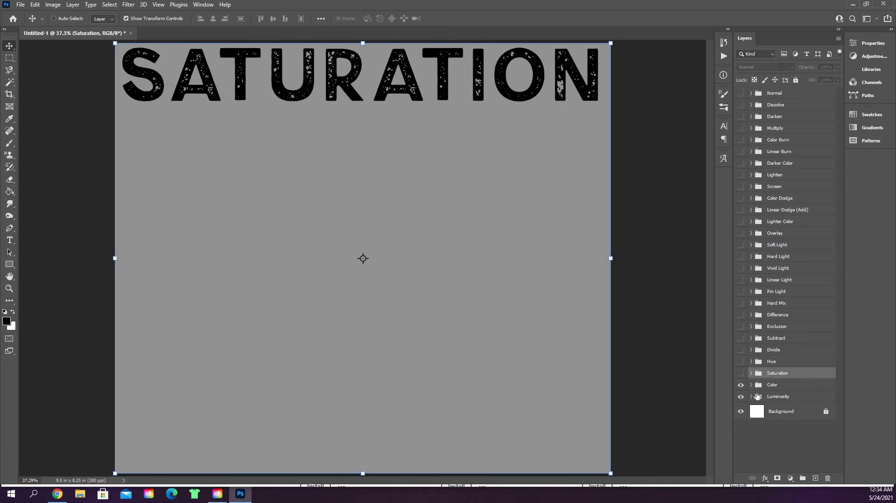
left_click(753, 388)
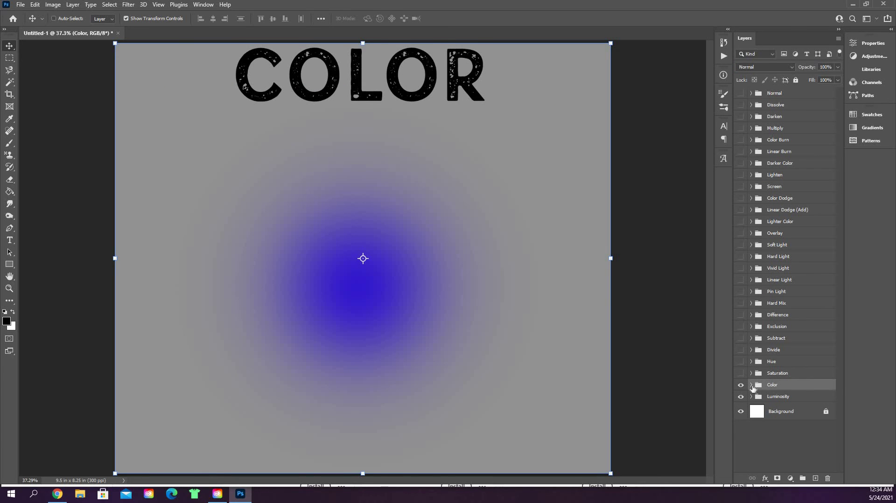
left_click(752, 386)
Set the blending mode of the blue circle layer in the Color group to Color
left_click(797, 400)
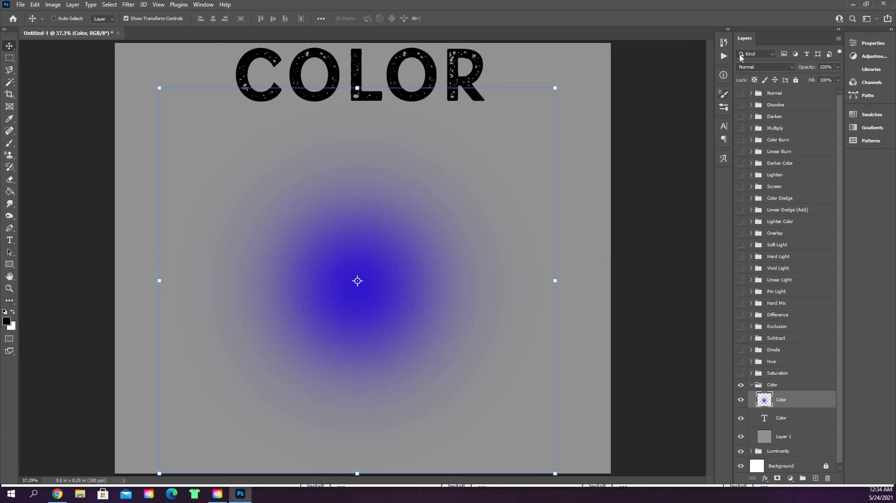
left_click(782, 65)
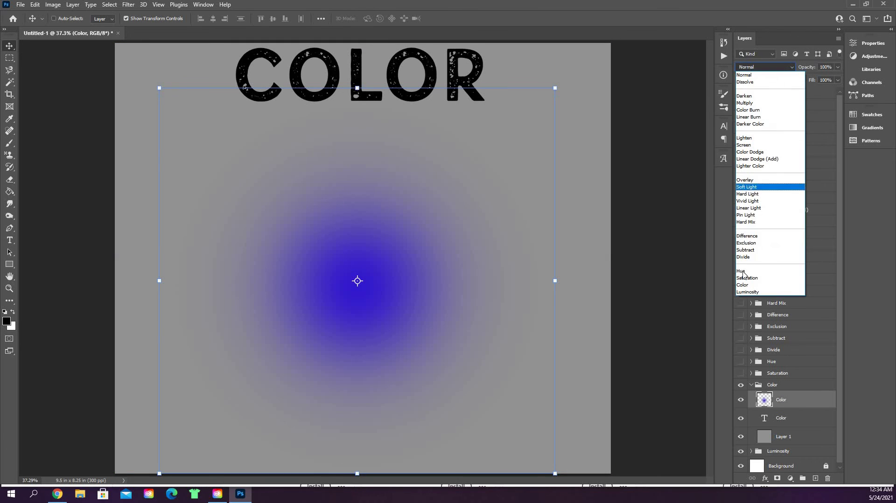
left_click(742, 285)
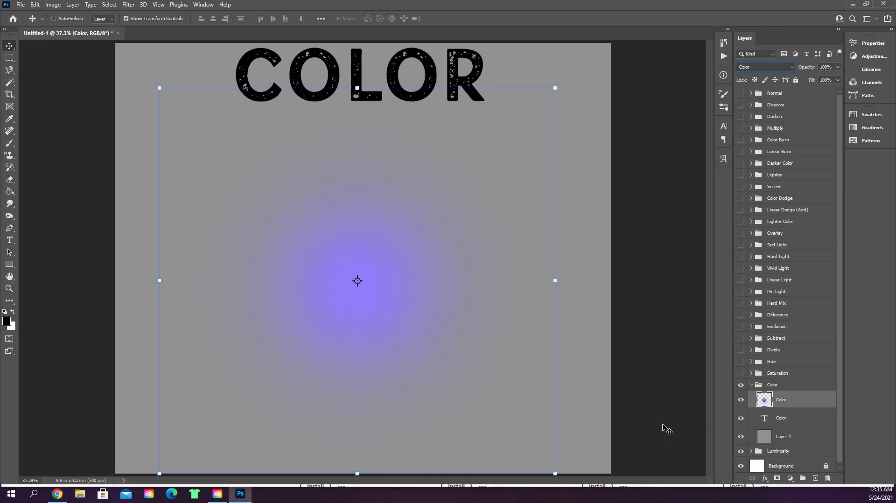
Collapse and hide the Color group, and expand the Luminosity group
left_click(751, 384)
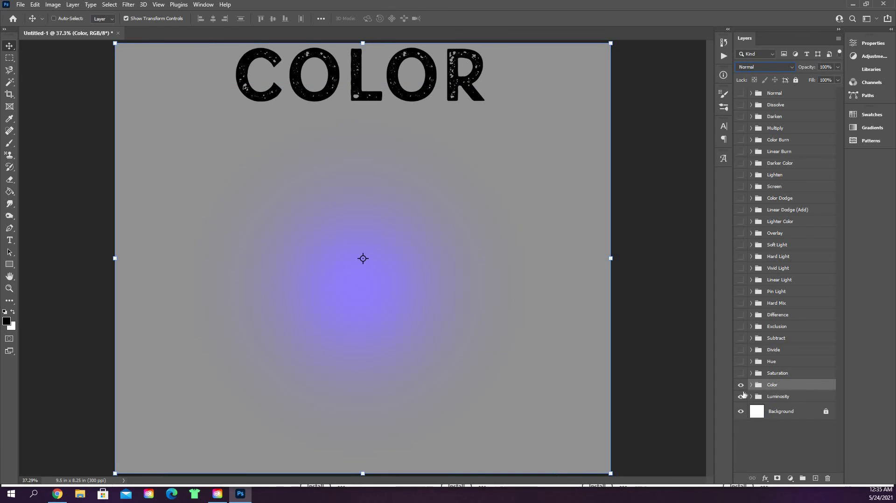
left_click(740, 385)
left_click(756, 397)
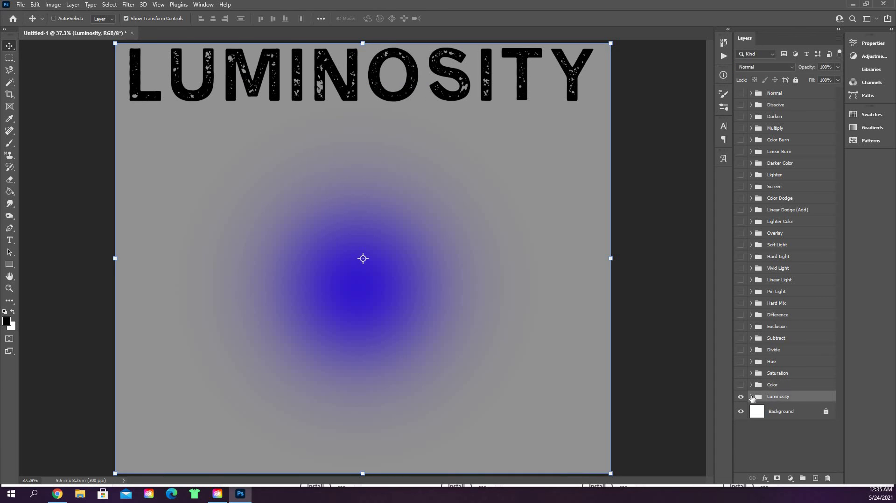
left_click(751, 397)
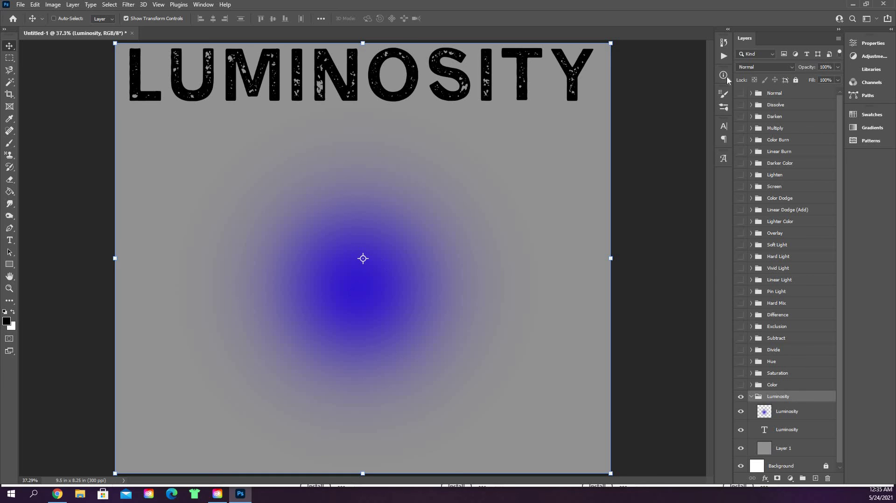
Try the Luminosity blending mode on the whole Luminosity group, and set the group back to Normal
left_click(792, 67)
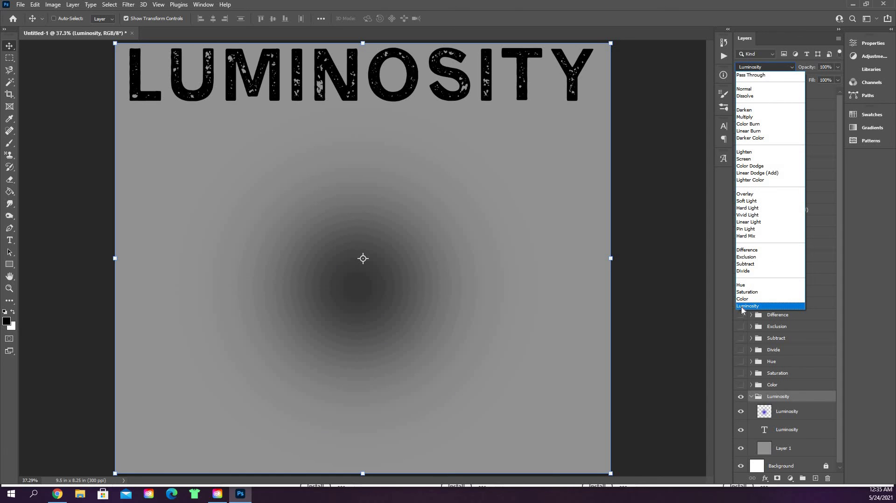
left_click(747, 306)
left_click(792, 416)
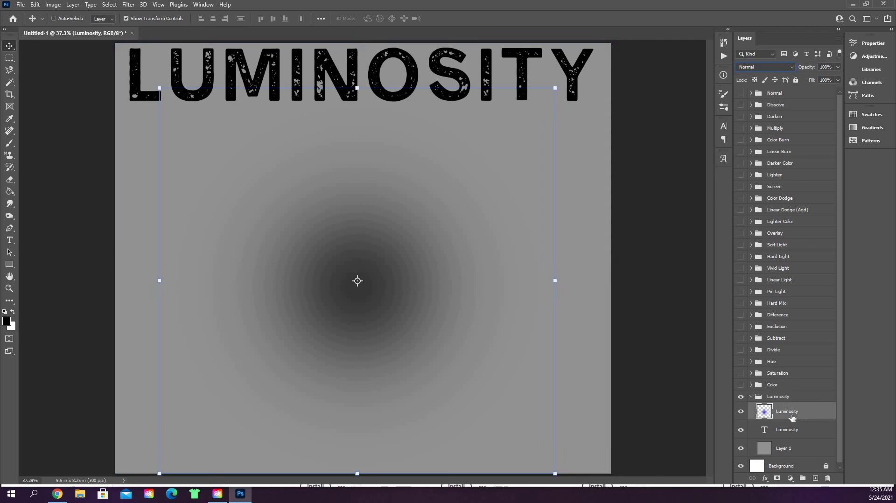
left_click(804, 398)
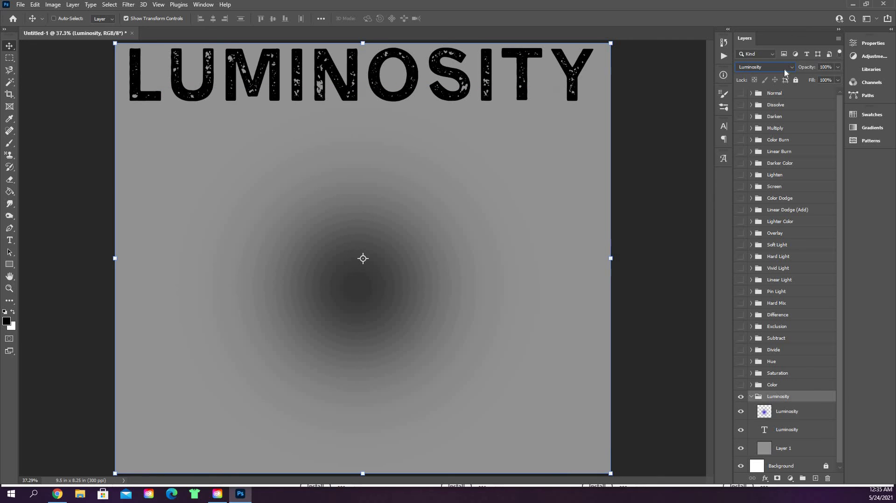
left_click(785, 69)
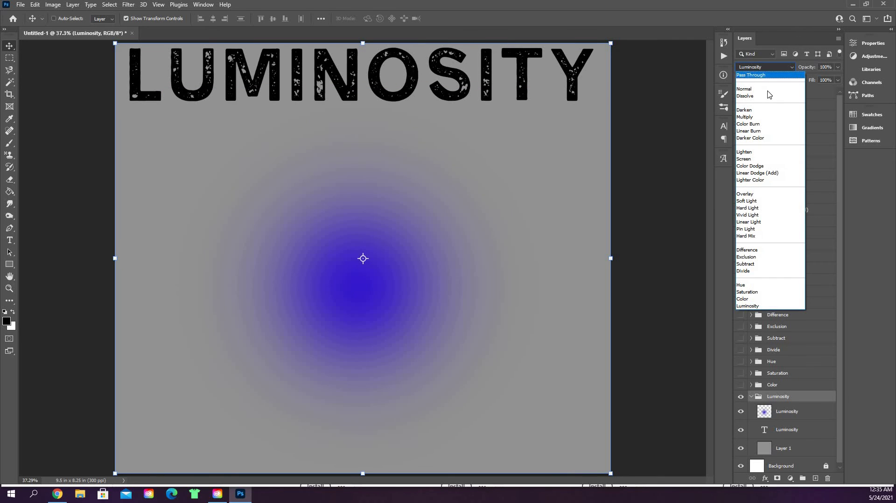
left_click(756, 89)
Set the blending mode of the blue circle layer in the Luminosity group to Luminosity
left_click(804, 414)
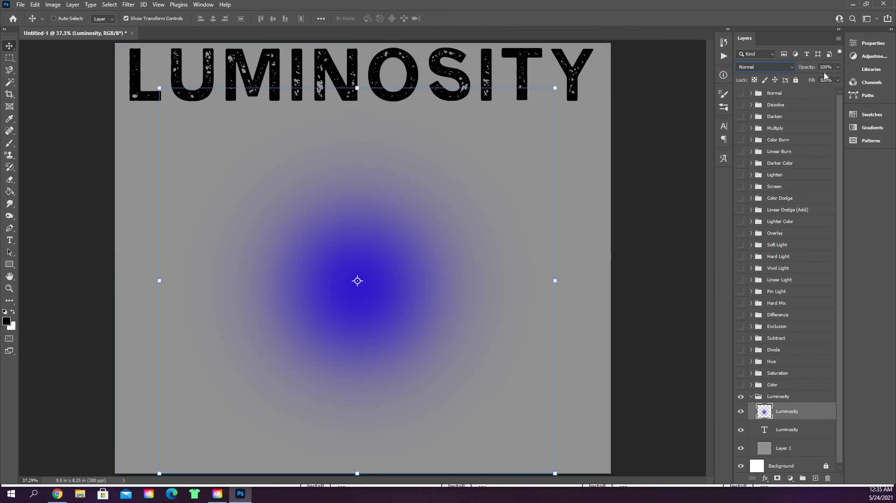
left_click(788, 68)
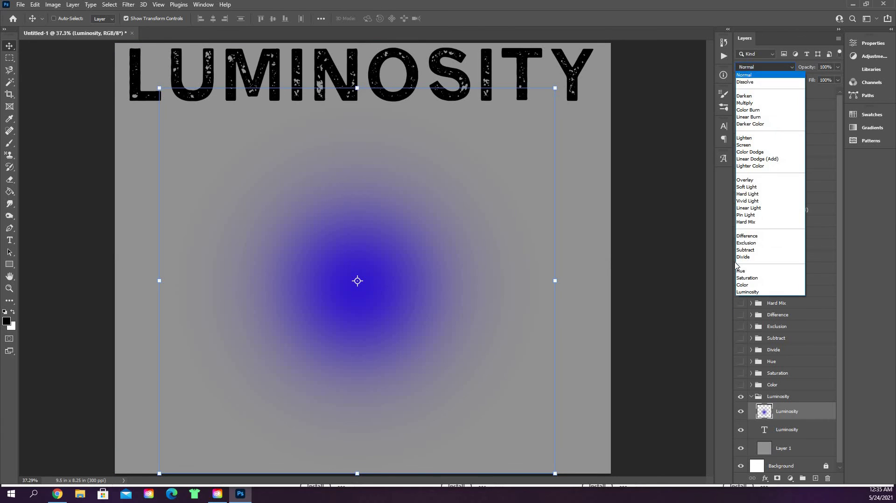
left_click(749, 292)
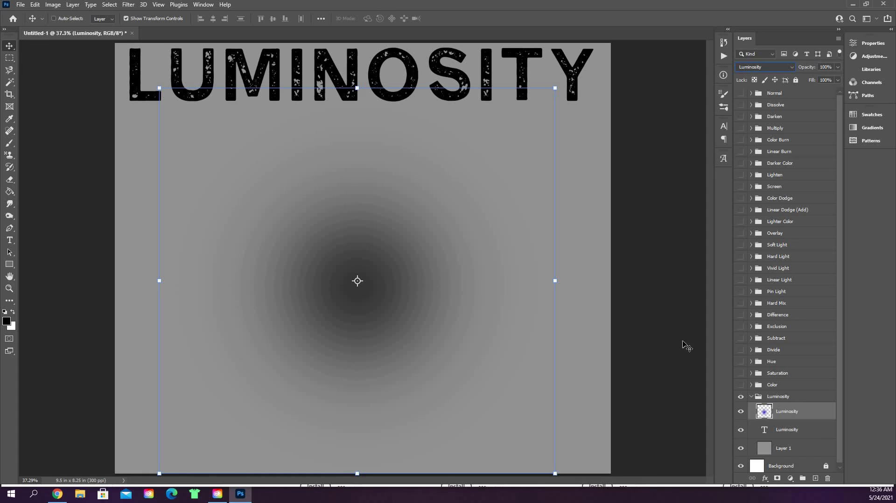
Collapse and hide the Luminosity group, and show and expand the Normal group
left_click(747, 399)
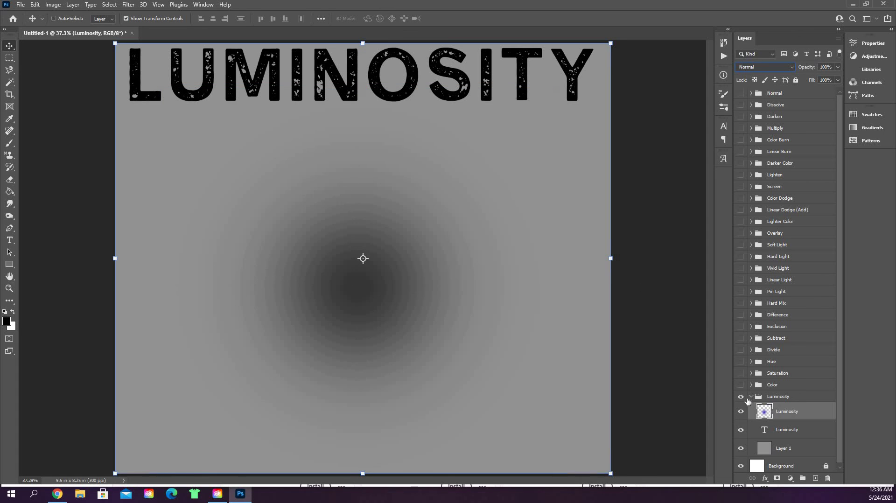
left_click(751, 396)
left_click(740, 397)
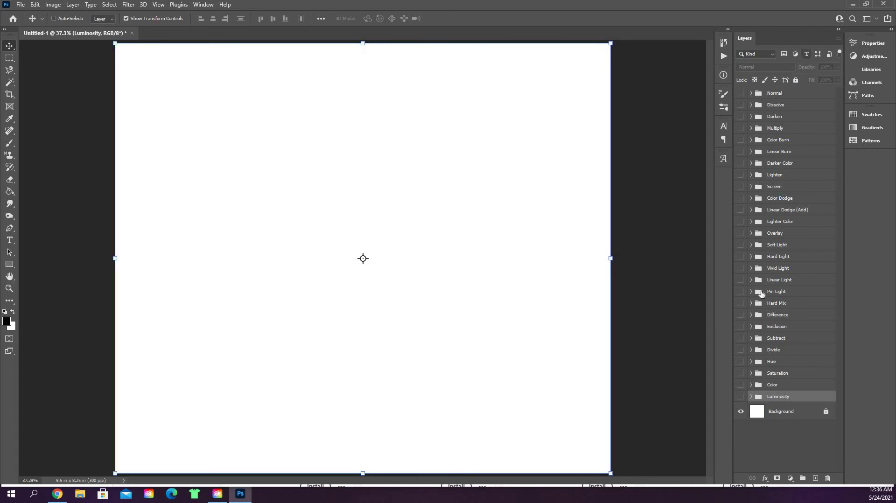
left_click(742, 93)
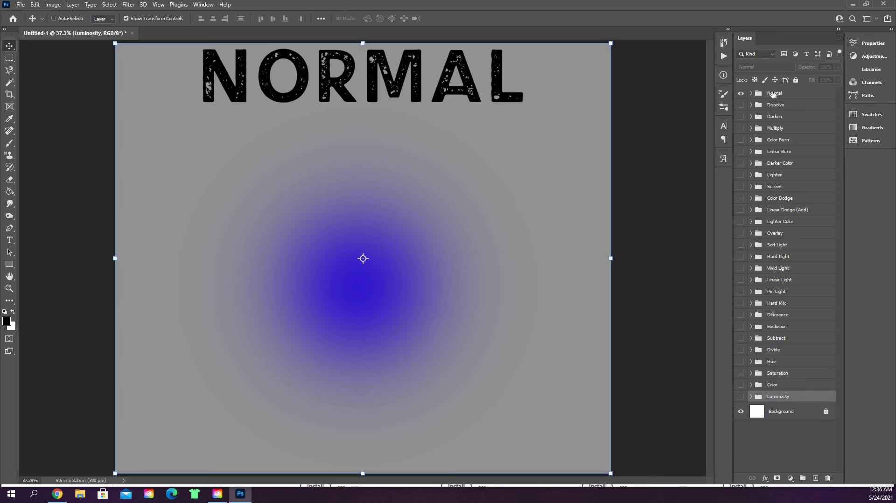
left_click(785, 94)
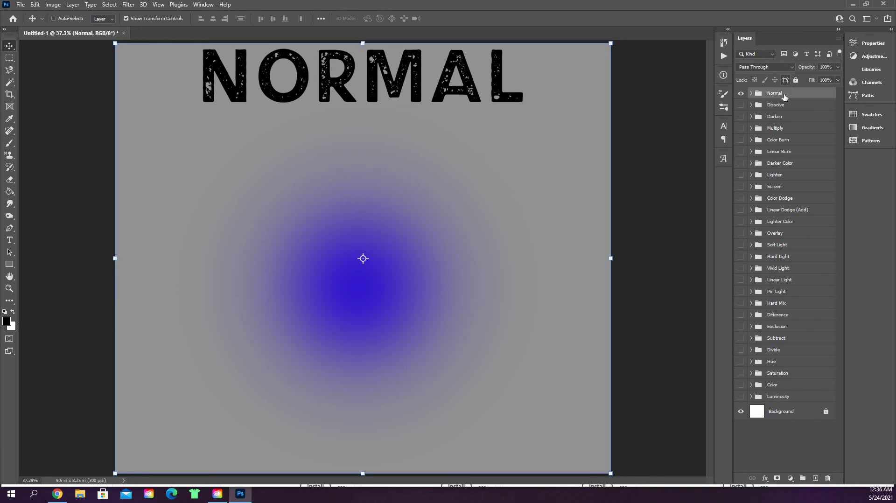
left_click(751, 93)
Choose the Normal blending mode for the blue circle layer in the Normal group, and collapse the group
left_click(798, 126)
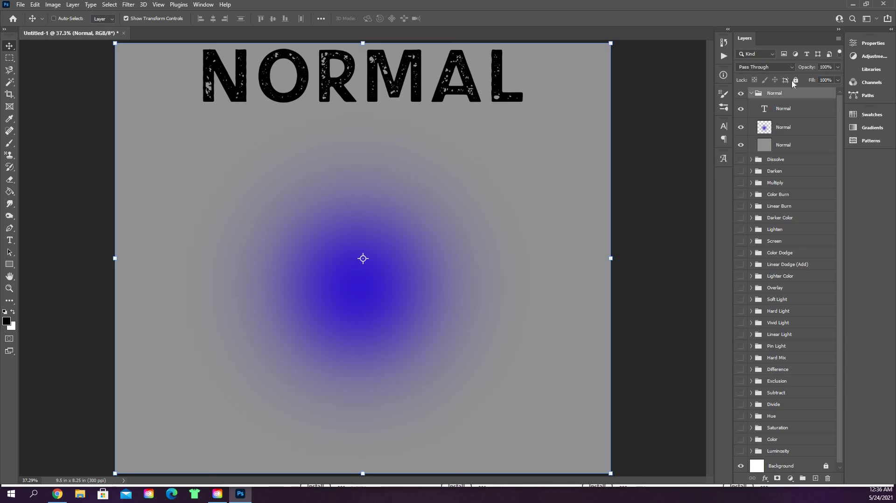
left_click(786, 67)
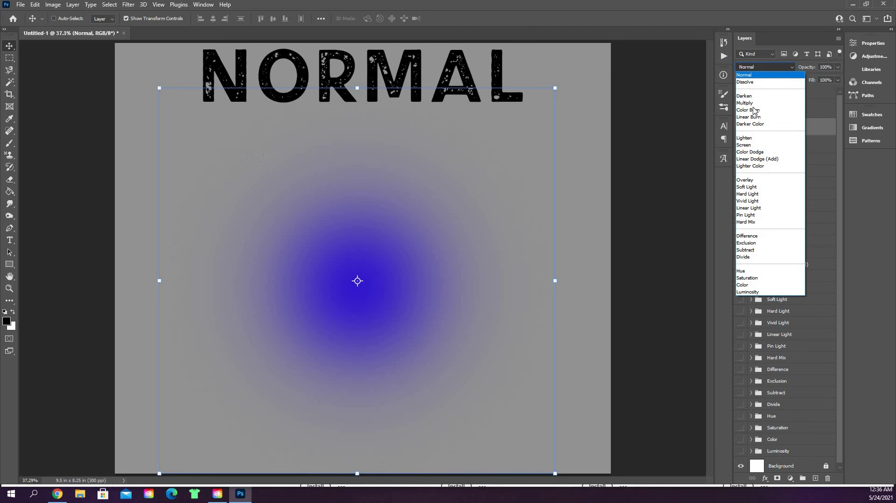
left_click(766, 75)
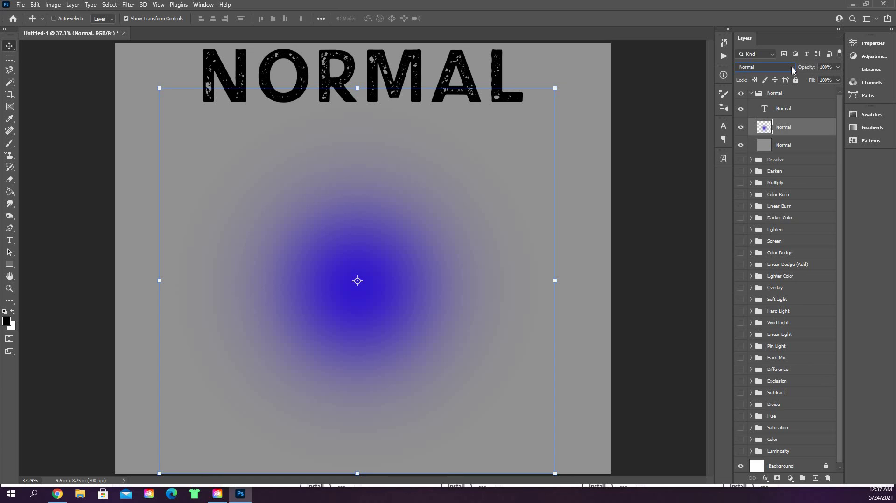
left_click(750, 94)
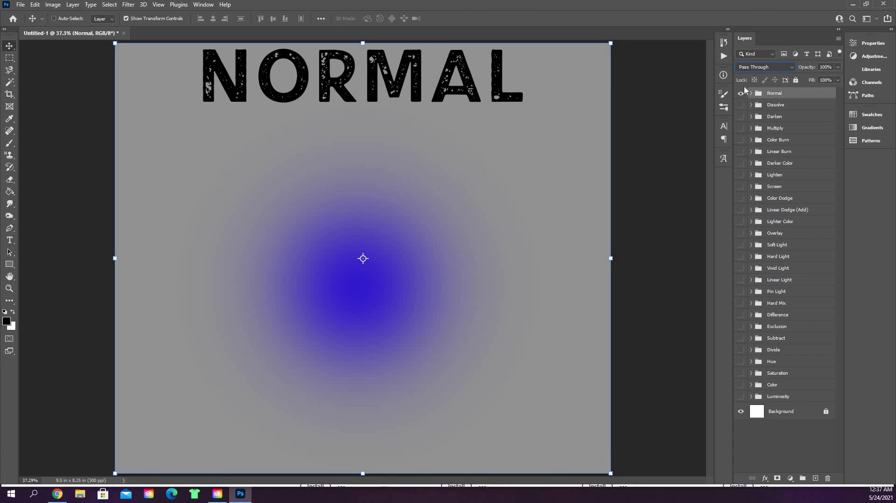